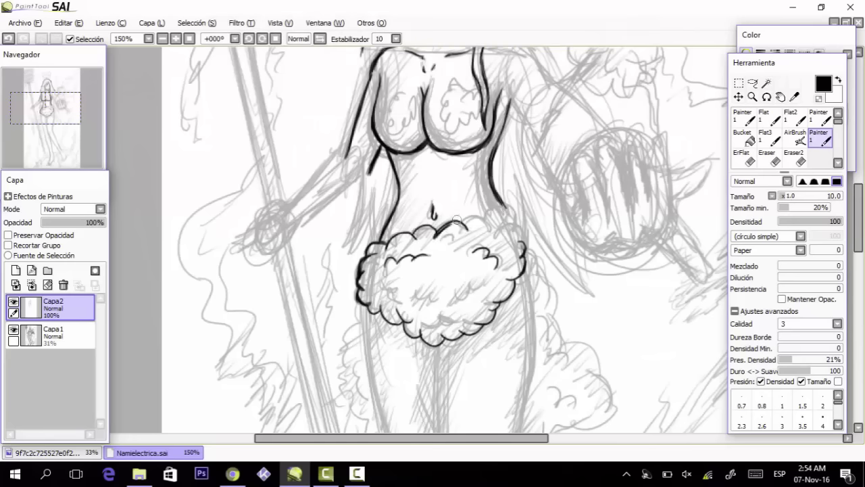
- Ink the remaining upper edge and the inner curls of the fluffy cloud skirt on layer Capa2
mouse_move(457, 221)
left_mouse_down()
mouse_move(488, 220)
mouse_move(509, 206)
mouse_move(496, 216)
mouse_move(522, 244)
left_mouse_up()
left_click_drag(488, 277, 415, 300)
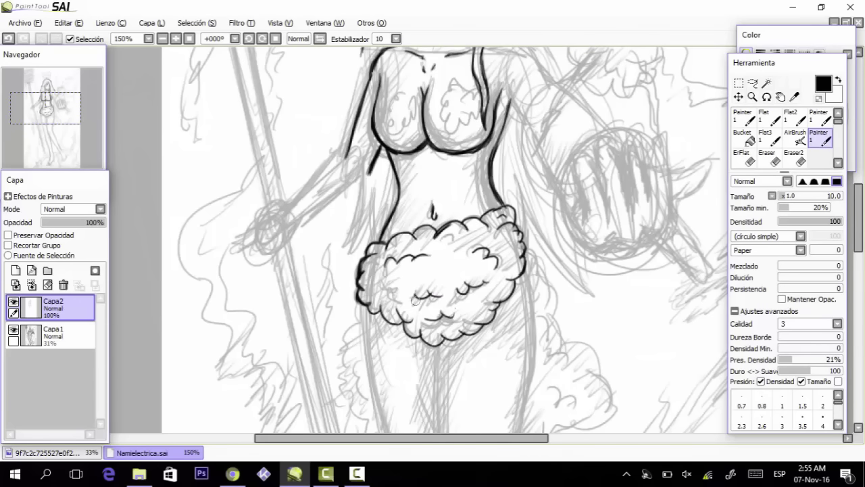
- Ink the outer contour of the left leg from the cloud skirt down to the foot
scroll(538, 228, "down", 4)
key("Page_Down")
left_click_drag(376, 143, 407, 304)
scroll(431, 326, "down", 5)
mouse_move(415, 180)
left_mouse_down()
mouse_move(453, 326)
mouse_move(469, 321)
left_mouse_up()
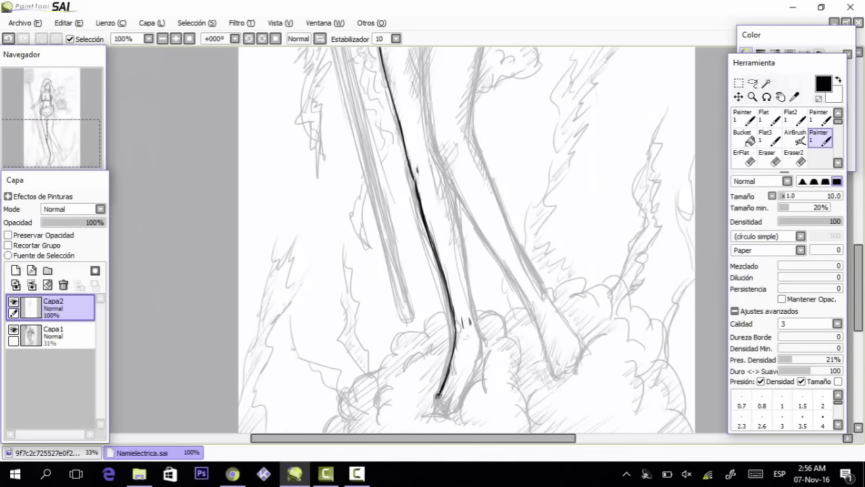
- Ink the left foot's outline and add short shading strokes beside its heel
left_click_drag(461, 404, 463, 425)
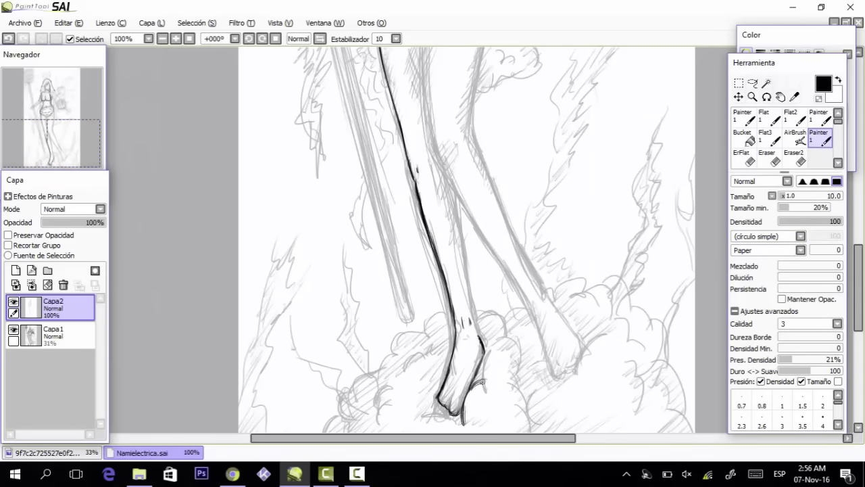
left_click_drag(485, 349, 470, 402)
left_click_drag(491, 350, 486, 387)
- Ink the two jagged lightning bolts rising from the cloud to the left of the foot
scroll(489, 365, "down", 2)
mouse_move(452, 246)
left_mouse_down()
mouse_move(378, 313)
mouse_move(354, 277)
mouse_move(344, 180)
mouse_move(340, 309)
mouse_move(307, 286)
left_mouse_up()
left_click_drag(290, 246, 345, 333)
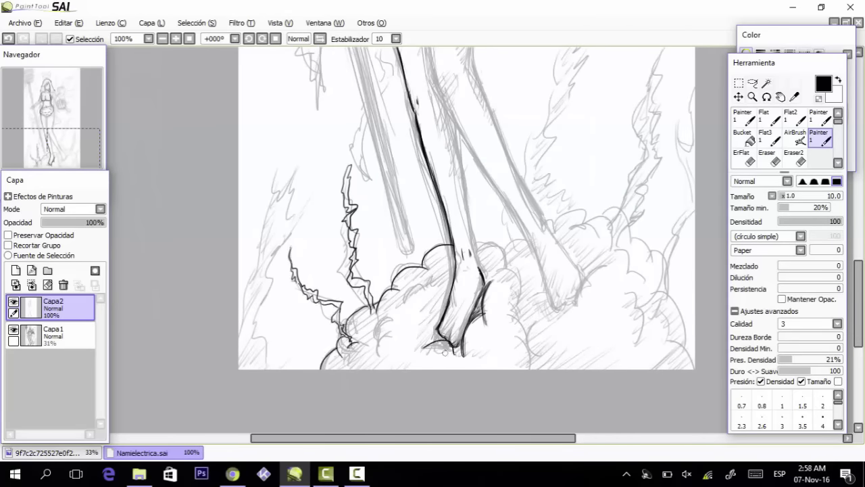
- Ink the puffs and hatched shading of the cloud beneath and to the left of the left foot
left_click_drag(457, 340, 424, 355)
left_click_drag(434, 297, 395, 286)
mouse_move(393, 317)
left_mouse_down()
mouse_move(377, 356)
mouse_move(322, 374)
left_mouse_up()
left_click_drag(369, 308, 346, 342)
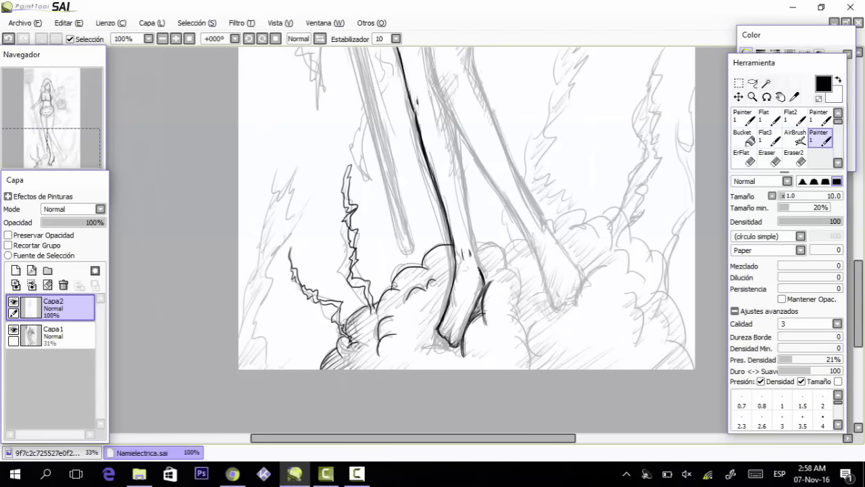
left_click_drag(394, 284, 425, 267)
left_click_drag(424, 265, 449, 245)
- Ink the tall jagged lightning bolt in the lower left corner of the drawing
left_click_drag(239, 321, 273, 179)
left_click_drag(280, 154, 272, 198)
left_click_drag(298, 173, 279, 201)
mouse_move(307, 207)
left_mouse_down()
mouse_move(253, 335)
mouse_move(283, 317)
mouse_move(240, 369)
left_mouse_up()
- Ink the cloud edge between the two feet and the cloud base in the drawing's lower right corner
mouse_move(527, 329)
left_mouse_down()
mouse_move(521, 369)
mouse_move(566, 369)
left_mouse_up()
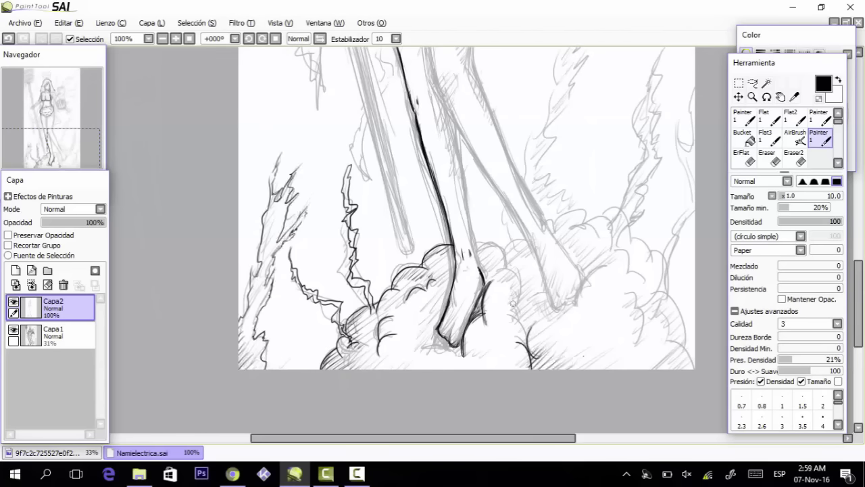
mouse_move(516, 261)
left_mouse_down()
mouse_move(529, 299)
mouse_move(520, 299)
mouse_move(531, 335)
left_mouse_up()
left_click_drag(655, 358, 668, 370)
left_click_drag(674, 338, 694, 369)
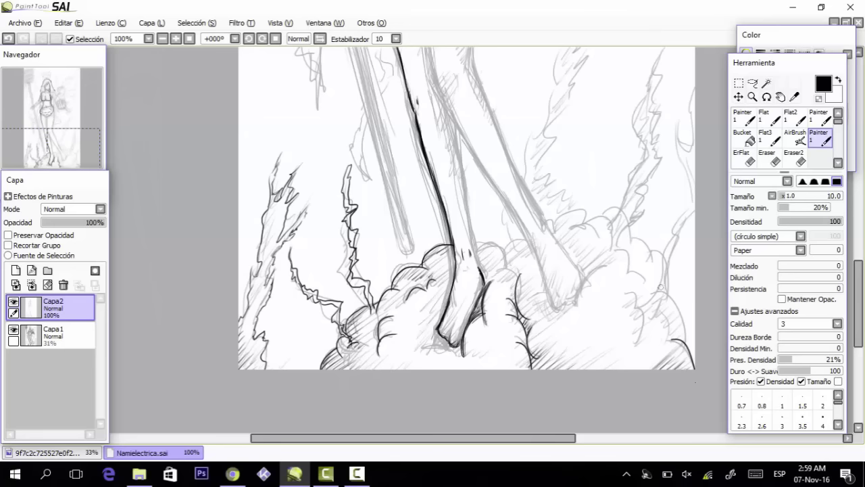
- Ink the lightning bolt along the drawing's right edge and the left leg's inner shin contour
mouse_move(660, 291)
left_mouse_down()
mouse_move(678, 119)
mouse_move(687, 150)
left_mouse_up()
left_click_drag(693, 211, 668, 311)
mouse_move(516, 289)
left_mouse_down()
mouse_move(489, 245)
mouse_move(520, 251)
mouse_move(507, 230)
mouse_move(533, 182)
mouse_move(462, 257)
mouse_move(473, 250)
mouse_move(461, 154)
mouse_move(471, 200)
left_mouse_up()
- Ink the puffs and shading of the clouds around both feet and the bolt rising behind the right cloud
left_click_drag(566, 245, 598, 233)
mouse_move(585, 223)
left_mouse_down()
mouse_move(645, 279)
mouse_move(633, 316)
left_mouse_up()
mouse_move(641, 308)
left_mouse_down()
mouse_move(631, 346)
mouse_move(650, 317)
left_mouse_up()
mouse_move(667, 302)
left_mouse_down()
mouse_move(685, 328)
mouse_move(683, 350)
left_mouse_up()
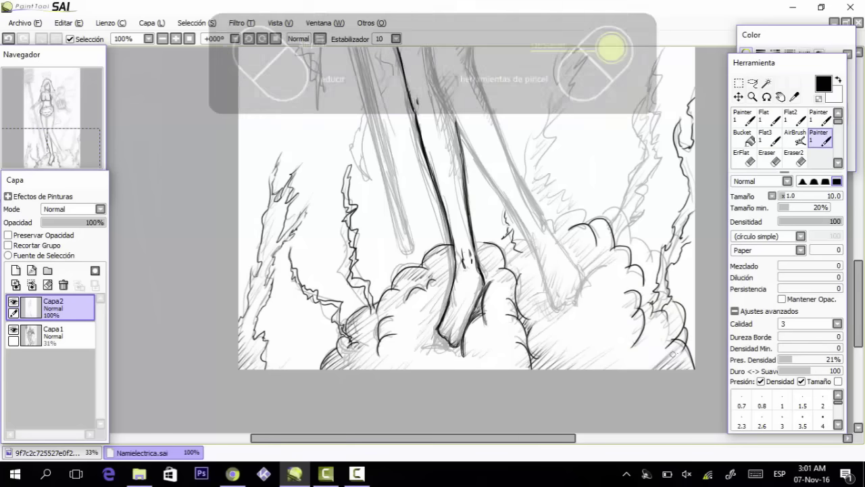
mouse_move(608, 230)
left_mouse_down()
mouse_move(626, 223)
mouse_move(664, 50)
mouse_move(643, 185)
mouse_move(618, 234)
left_mouse_up()
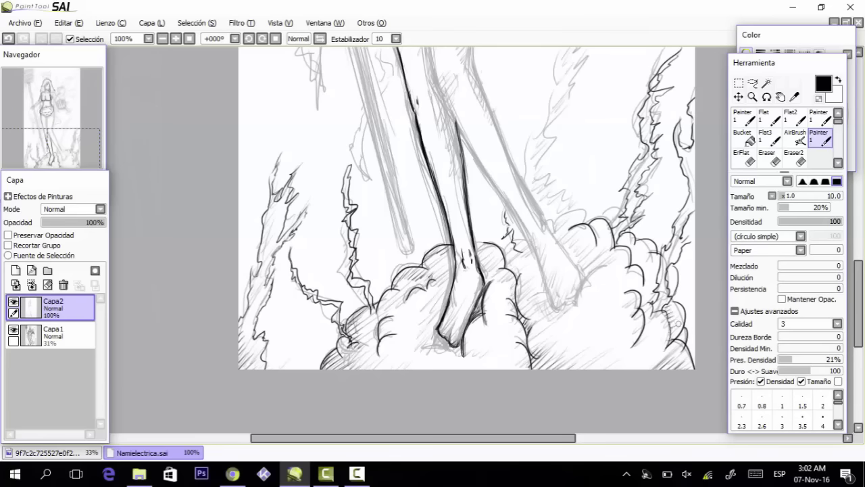
left_click_drag(474, 240, 494, 259)
left_click_drag(495, 257, 483, 284)
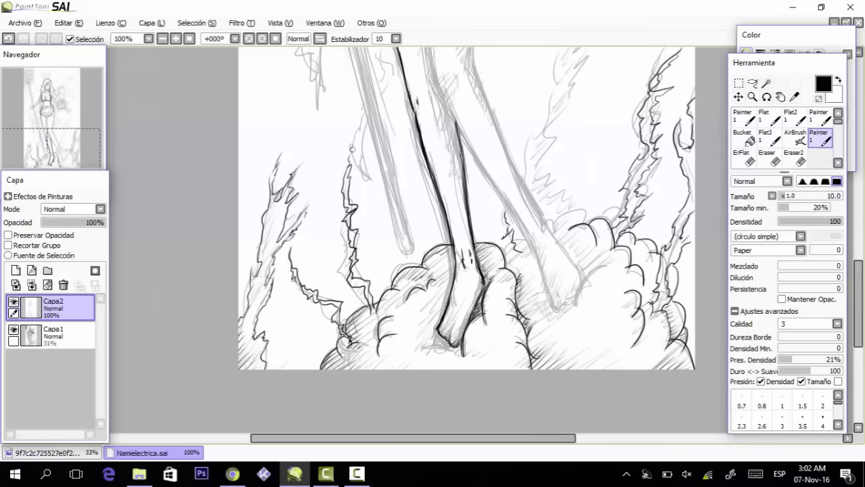
- Ink the right leg's inner contour from the skirt past the knee and around the foot into the cloud
scroll(508, 212, "up", 3)
mouse_move(419, 92)
left_mouse_down()
mouse_move(438, 215)
mouse_move(527, 370)
left_mouse_up()
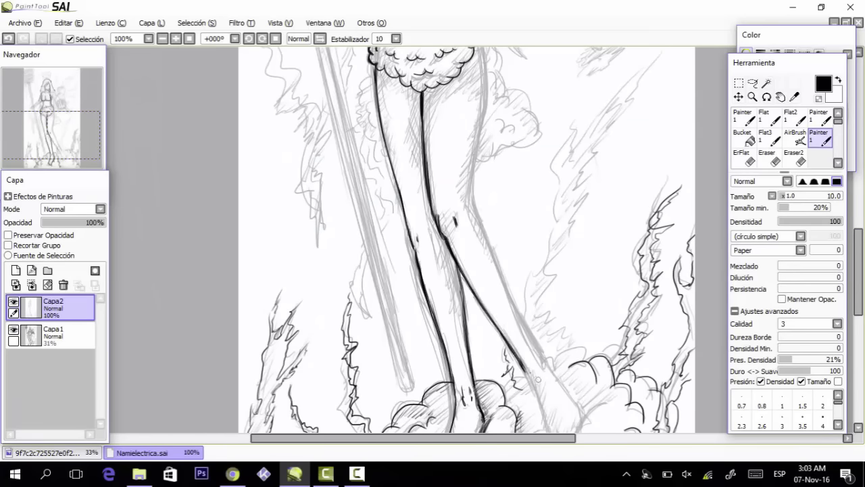
scroll(514, 300, "down", 2)
left_click_drag(524, 273, 555, 350)
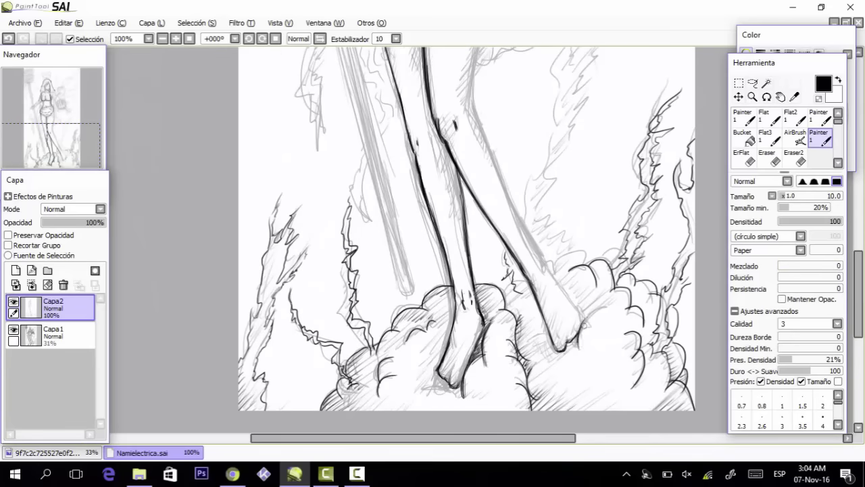
left_click_drag(584, 325, 603, 306)
left_click_drag(516, 281, 505, 297)
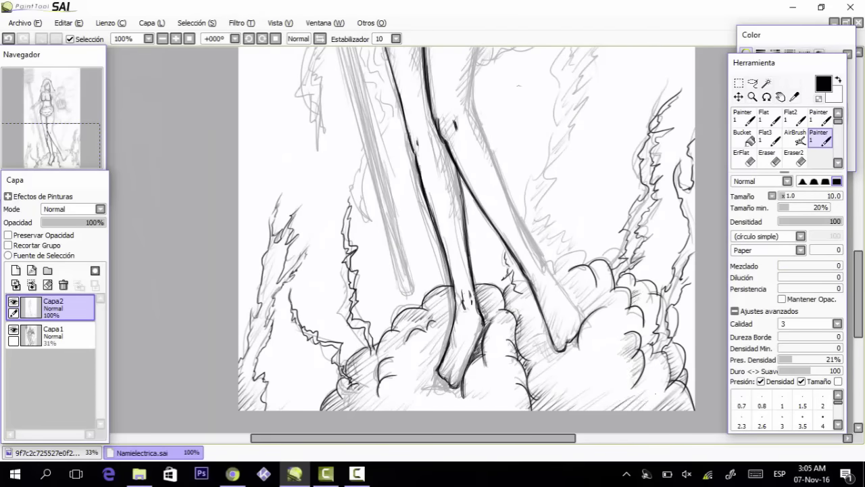
- Ink the right leg's outer contour from hip to ankle and hatch the shadow where the legs cross
scroll(514, 270, "up", 3)
mouse_move(478, 88)
left_mouse_down()
mouse_move(489, 169)
mouse_move(469, 260)
left_mouse_up()
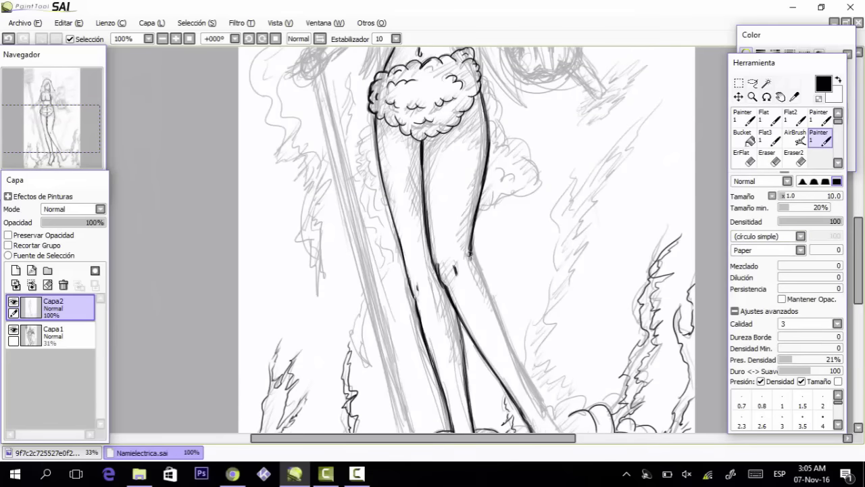
scroll(480, 216, "down", 2)
mouse_move(473, 172)
left_mouse_down()
mouse_move(531, 303)
mouse_move(585, 376)
left_mouse_up()
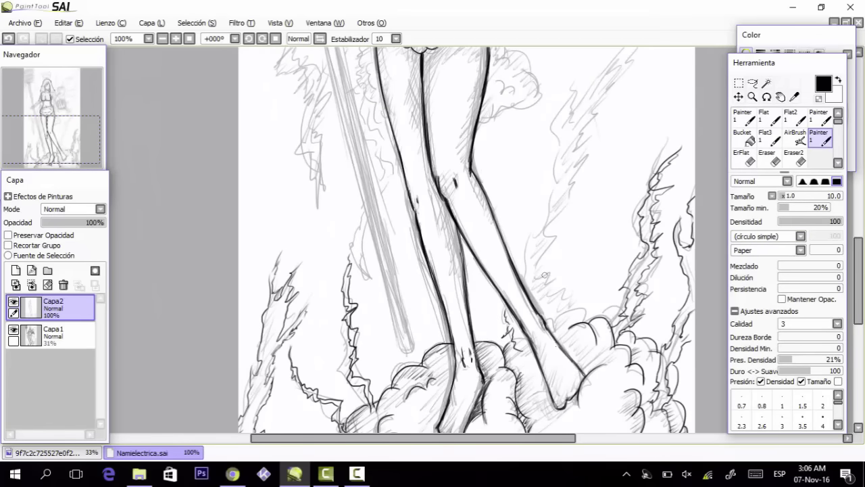
left_click_drag(439, 205, 453, 241)
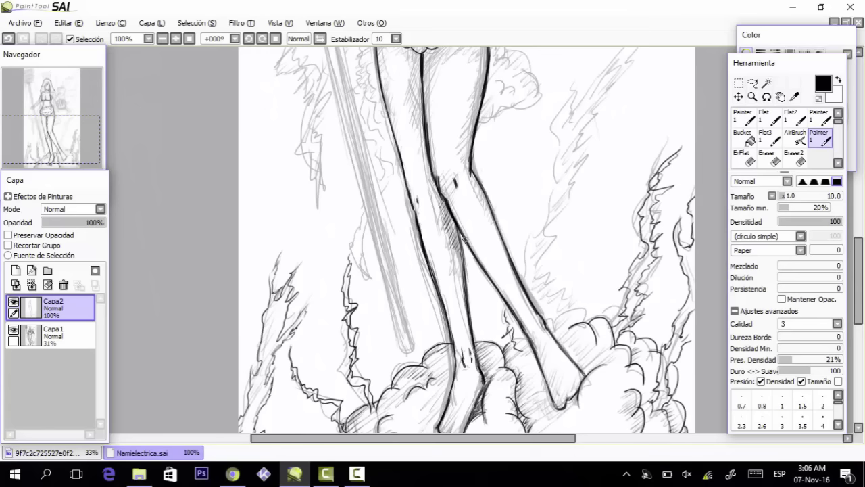
- Ink the bolts rising from the small cloud beside the head and the long bolt in the upper right corner
scroll(463, 237, "up", 3)
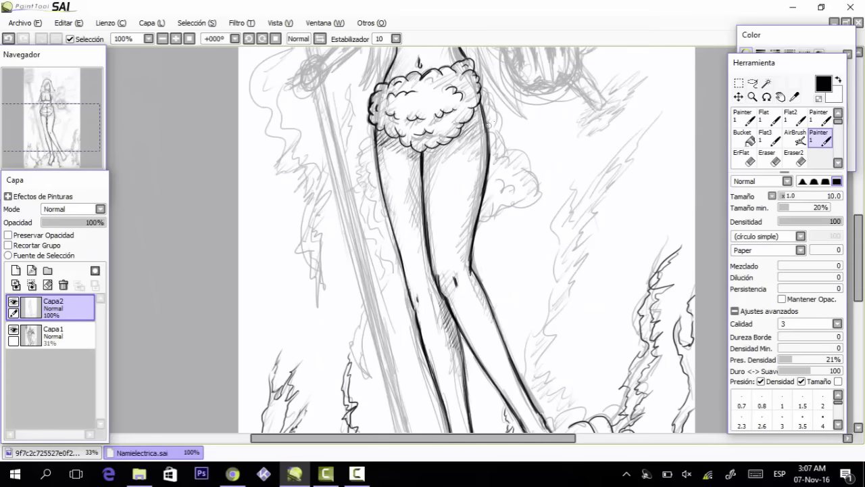
scroll(428, 177, "up", 8)
mouse_move(514, 195)
left_mouse_down()
mouse_move(522, 55)
mouse_move(512, 197)
left_mouse_up()
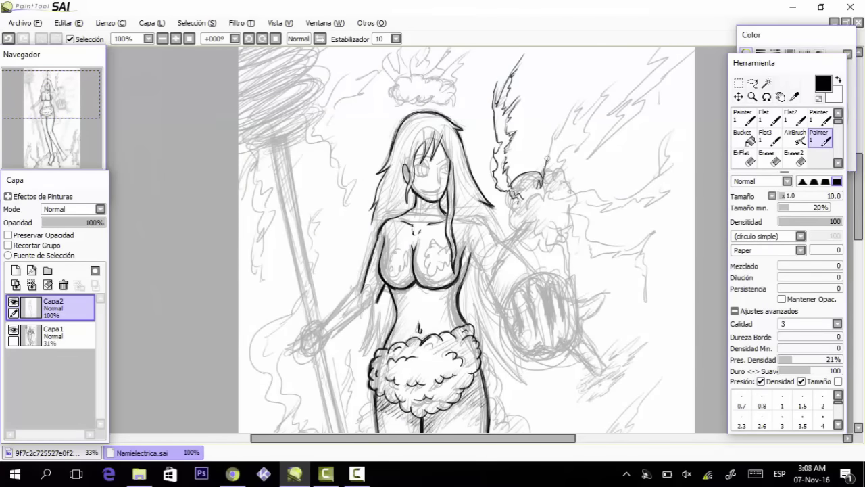
mouse_move(547, 160)
left_mouse_down()
mouse_move(588, 92)
mouse_move(595, 126)
mouse_move(545, 186)
left_mouse_up()
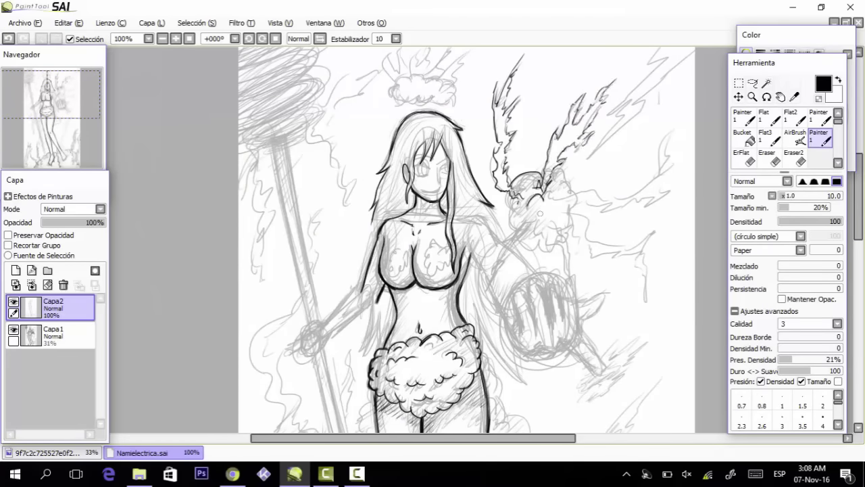
scroll(507, 242, "up", 3)
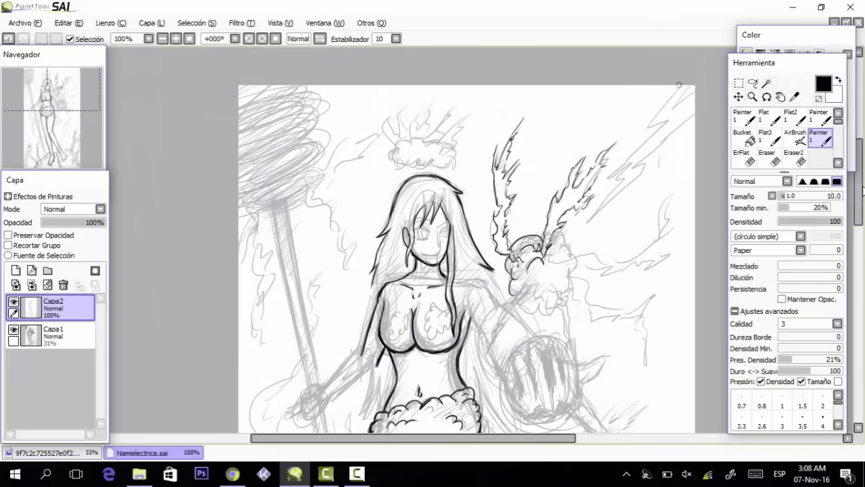
mouse_move(639, 133)
left_mouse_down()
mouse_move(605, 182)
mouse_move(681, 128)
left_mouse_up()
- Ink the fluffy cloud floating above the head and the row of lightning bolts rising from it
left_click_drag(398, 142, 450, 156)
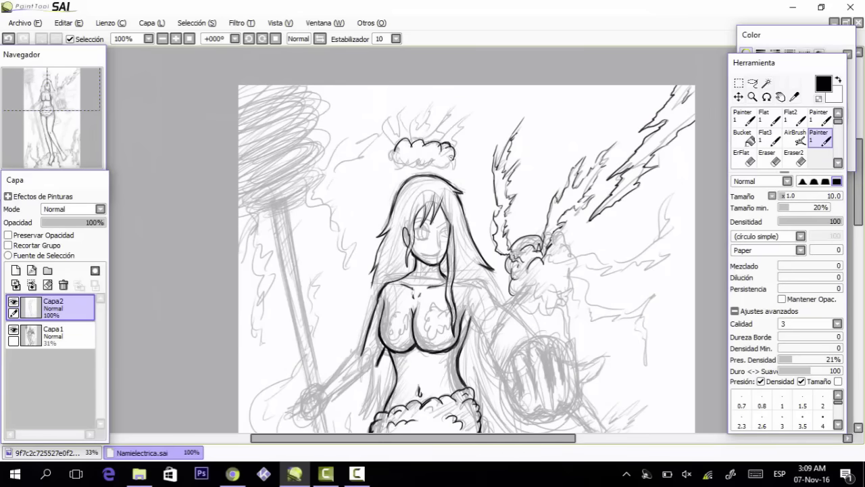
key("ctrl+z")
mouse_move(395, 148)
left_mouse_down()
mouse_move(394, 166)
mouse_move(382, 86)
left_mouse_up()
key("ctrl+z")
left_click_drag(392, 143, 388, 102)
left_click_drag(389, 102, 401, 142)
mouse_move(404, 140)
left_mouse_down()
mouse_move(410, 99)
mouse_move(433, 101)
left_mouse_up()
mouse_move(444, 141)
left_mouse_down()
mouse_move(468, 103)
mouse_move(480, 109)
left_mouse_up()
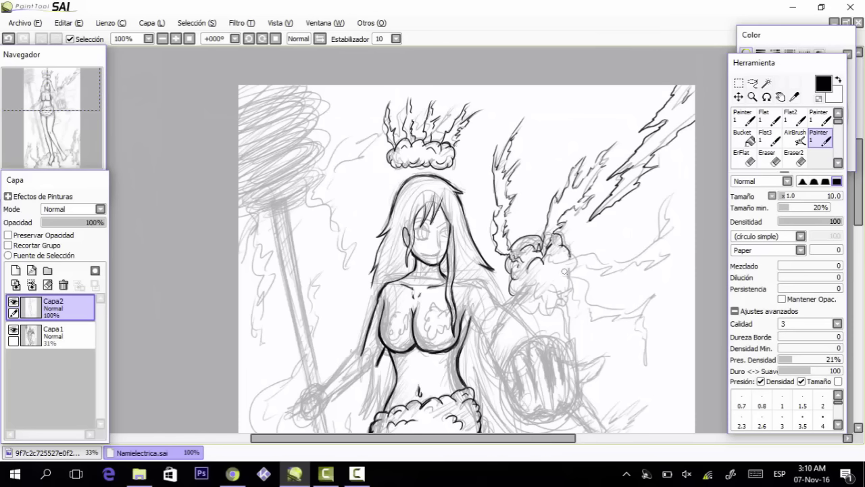
- Ink the bolts spreading sideways and downward from the small cloud beside the head, and finish the cloud's puffs
mouse_move(549, 257)
left_mouse_down()
mouse_move(615, 258)
mouse_move(687, 196)
mouse_move(608, 269)
mouse_move(690, 271)
left_mouse_up()
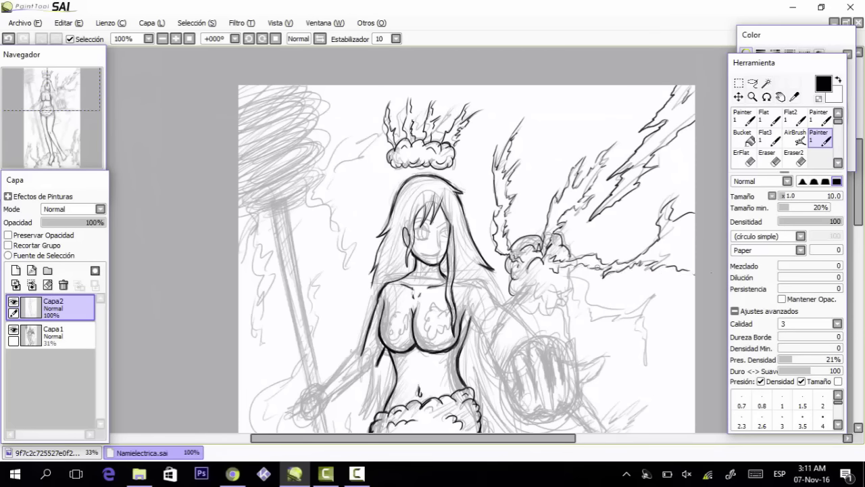
mouse_move(585, 286)
left_mouse_down()
mouse_move(659, 295)
mouse_move(646, 361)
left_mouse_up()
mouse_move(645, 348)
left_mouse_down()
mouse_move(596, 316)
mouse_move(569, 279)
left_mouse_up()
mouse_move(572, 286)
left_mouse_down()
mouse_move(560, 296)
mouse_move(574, 333)
left_mouse_up()
mouse_move(574, 333)
left_mouse_down()
mouse_move(558, 294)
mouse_move(481, 360)
mouse_move(532, 288)
left_mouse_up()
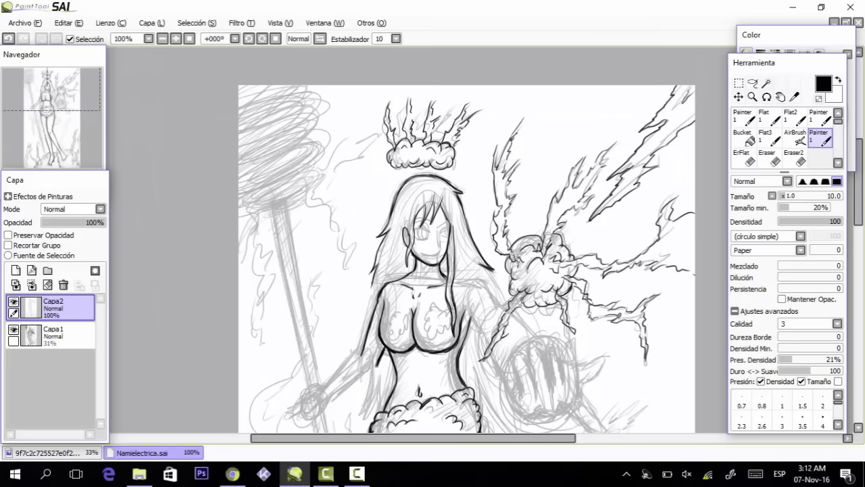
mouse_move(507, 260)
left_mouse_down()
mouse_move(523, 292)
mouse_move(561, 306)
left_mouse_up()
left_click_drag(528, 271, 532, 277)
- Ink the jagged lightning bolts hanging on both sides of the staff below its scribbled cloud head
left_click_drag(252, 213, 247, 350)
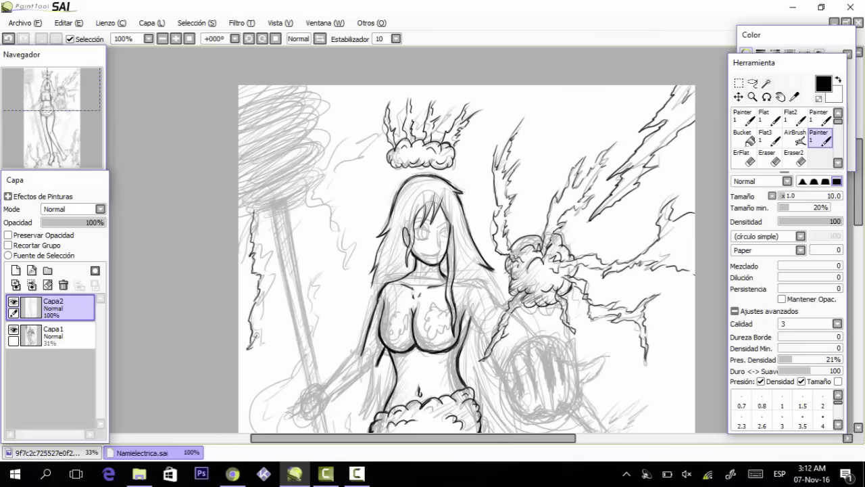
left_click_drag(277, 264, 254, 338)
left_click_drag(275, 210, 263, 282)
left_click_drag(319, 204, 340, 292)
mouse_move(340, 291)
left_mouse_down()
mouse_move(356, 242)
mouse_move(314, 190)
left_mouse_up()
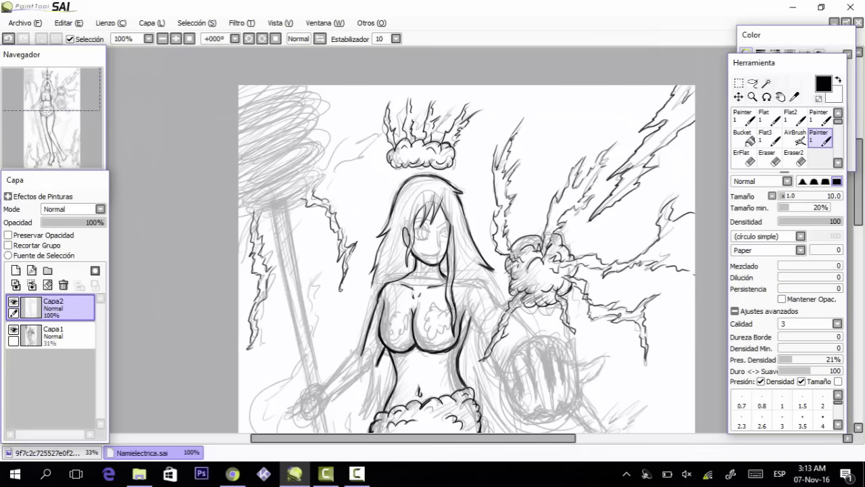
- Ink the two small curly clouds covering the figure's chest and touch up the lines below them
scroll(399, 315, "up", 1)
mouse_move(396, 323)
left_mouse_down()
mouse_move(377, 332)
mouse_move(405, 352)
mouse_move(409, 342)
mouse_move(473, 311)
mouse_move(476, 341)
left_mouse_up()
key("ctrl+z")
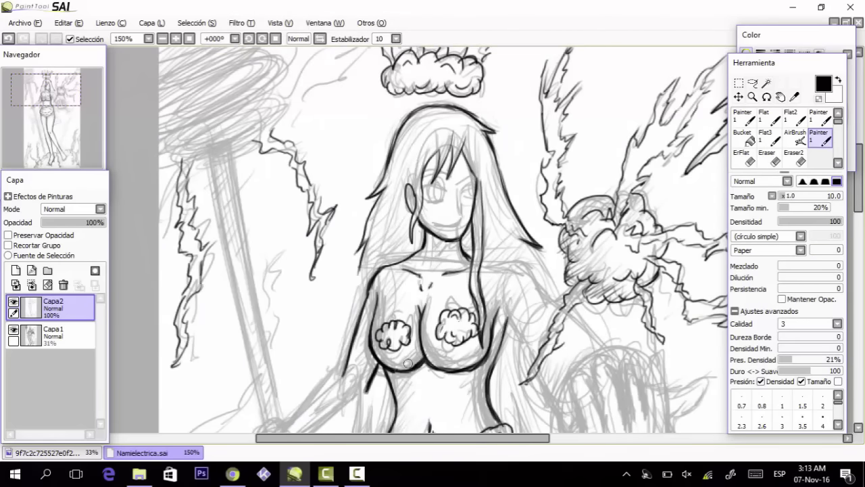
scroll(447, 331, "down", 3)
left_click_drag(384, 378, 403, 390)
- Ink the nose, the smiling mouth and both eyebrows on the face
scroll(447, 216, "up", 5)
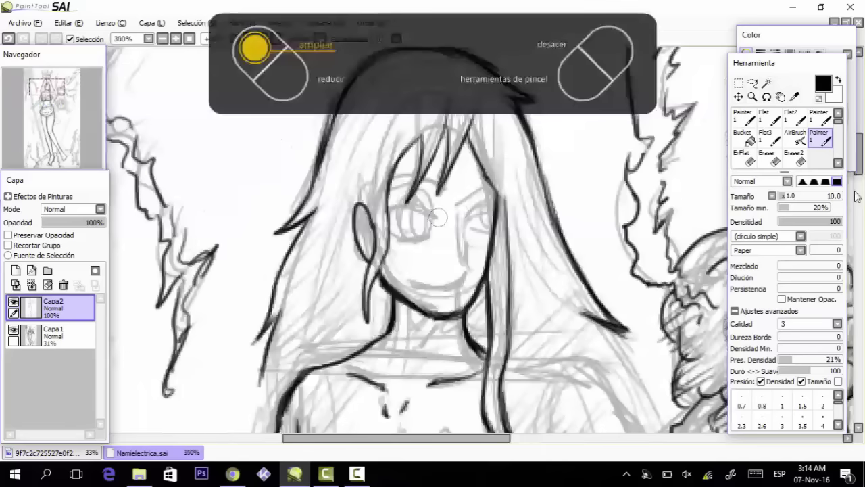
left_click_drag(463, 217, 466, 258)
mouse_move(414, 283)
left_mouse_down()
mouse_move(463, 284)
mouse_move(457, 264)
left_mouse_up()
key("ctrl+z")
left_click_drag(397, 187, 436, 194)
left_click_drag(459, 193, 490, 183)
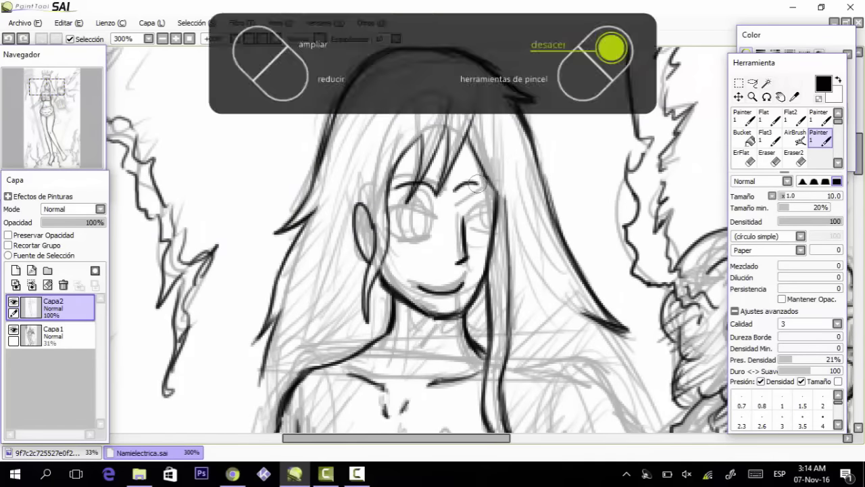
- Ink both eyes with their lids, irises and pupils, undoing the misplaced strokes
mouse_move(398, 211)
left_mouse_down()
mouse_move(437, 217)
mouse_move(421, 204)
mouse_move(441, 217)
mouse_move(421, 233)
left_mouse_up()
key("ctrl+z")
key("ctrl+z")
mouse_move(397, 226)
left_mouse_down()
mouse_move(435, 233)
mouse_move(422, 233)
left_mouse_up()
key("ctrl+z")
left_click_drag(417, 211, 426, 209)
mouse_move(496, 201)
left_mouse_down()
mouse_move(474, 207)
mouse_move(481, 223)
mouse_move(500, 227)
left_mouse_up()
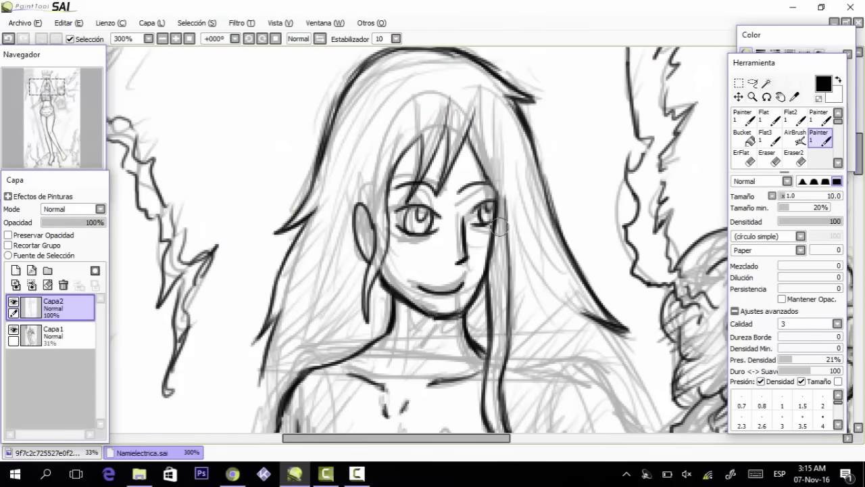
- Clean up the mouth line with Eraser2 and return to the Painter brush
left_click(801, 158)
left_click_drag(417, 287, 478, 283)
left_click(820, 138)
key("ctrl+z")
- Ink the jagged lower part of the lightning bolt rising from the cloud behind the right leg
key("ctrl+minus")
key("ctrl+minus")
mouse_move(858, 175)
left_mouse_down()
mouse_move(859, 300)
mouse_move(858, 286)
left_mouse_up()
mouse_move(571, 299)
left_mouse_down()
mouse_move(618, 282)
mouse_move(586, 302)
left_mouse_up()
mouse_move(562, 251)
left_mouse_down()
mouse_move(576, 275)
mouse_move(620, 278)
left_mouse_up()
left_click_drag(562, 248, 583, 198)
- Ink the tall upper part of the lightning bolt beside the right leg and add shading near its base
left_click_drag(859, 287, 858, 268)
left_click_drag(551, 314, 566, 273)
left_click_drag(566, 279, 600, 135)
left_click_drag(600, 170, 682, 71)
left_click_drag(664, 96, 598, 227)
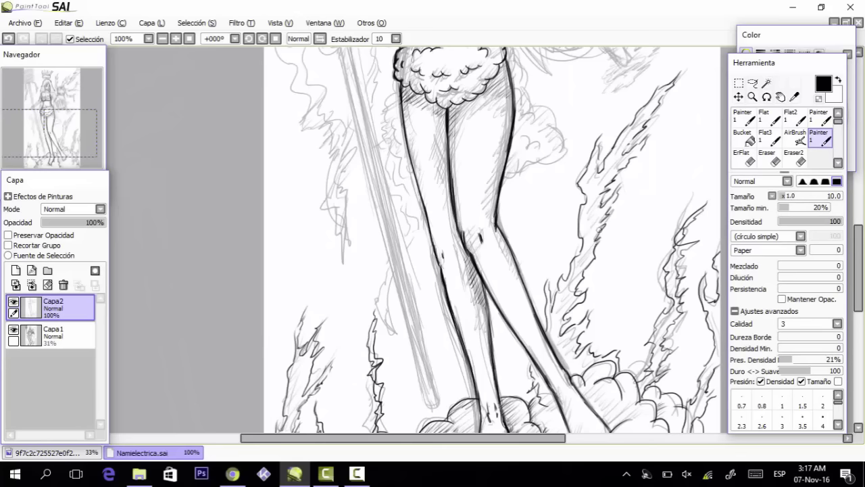
left_click_drag(861, 290, 861, 319)
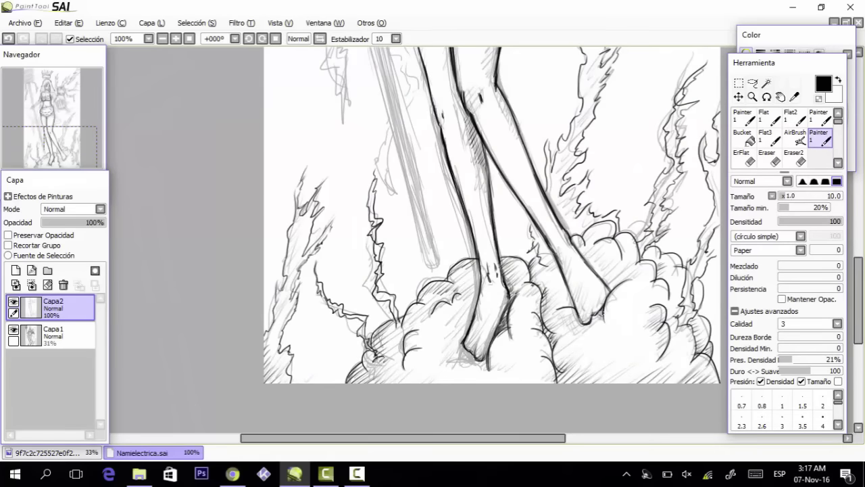
left_click_drag(575, 240, 622, 297)
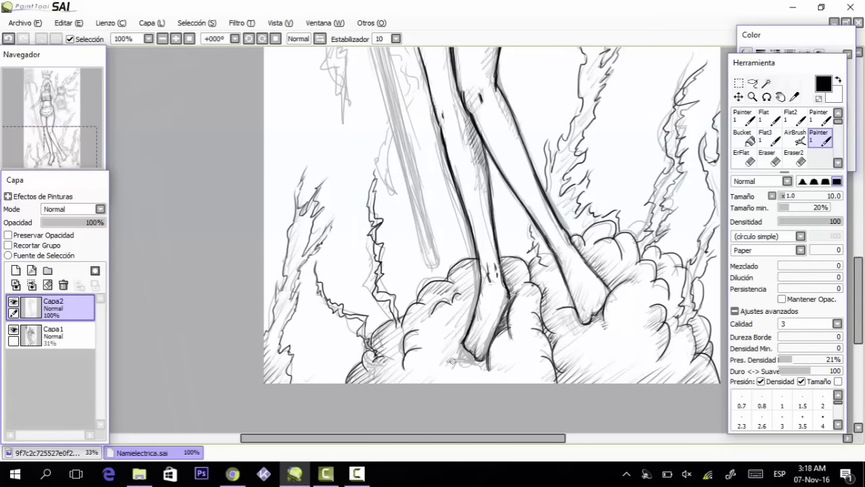
- Ink the underside of the staff's cloud head and the lightning bolt beside it
left_click_drag(859, 301, 859, 182)
mouse_move(267, 210)
left_mouse_down()
mouse_move(247, 177)
mouse_move(280, 121)
mouse_move(346, 181)
mouse_move(266, 207)
left_mouse_up()
left_click_drag(334, 123, 391, 91)
left_click_drag(378, 166, 340, 144)
- Ink the left forearm and the hand gripping the staff
left_click_drag(859, 194, 859, 224)
left_click_drag(349, 254, 391, 216)
left_click_drag(354, 265, 403, 224)
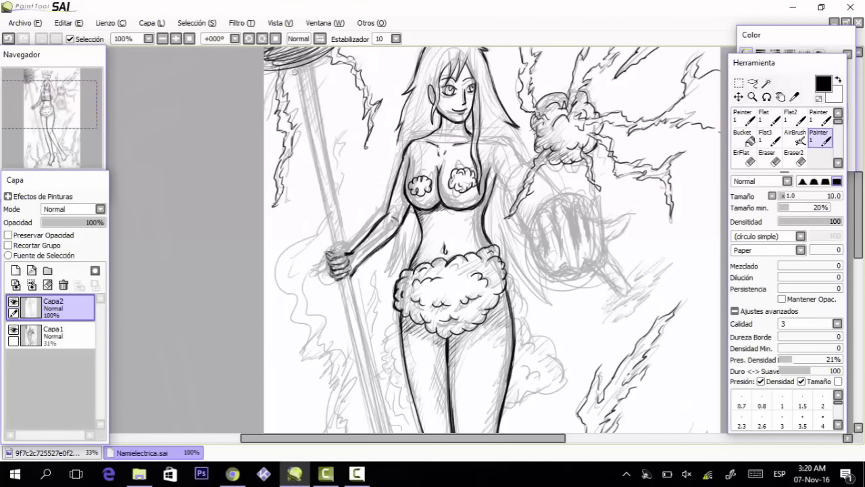
- Try to ink the staff's left edge from its cloud head down to the gripping hand
left_click_drag(297, 68, 338, 257)
key("ctrl+z")
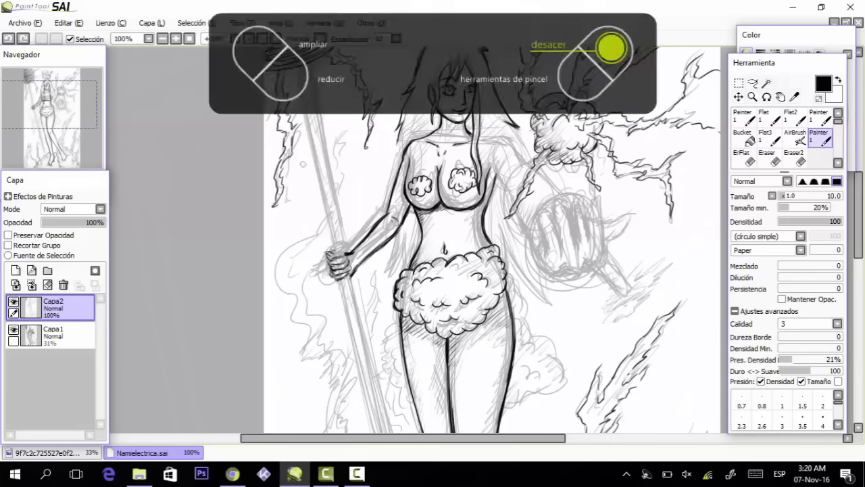
- Ink both edges of the staff from its cloud head past the gripping hand down to its lower end
left_click_drag(297, 68, 338, 260)
left_click_drag(308, 62, 347, 260)
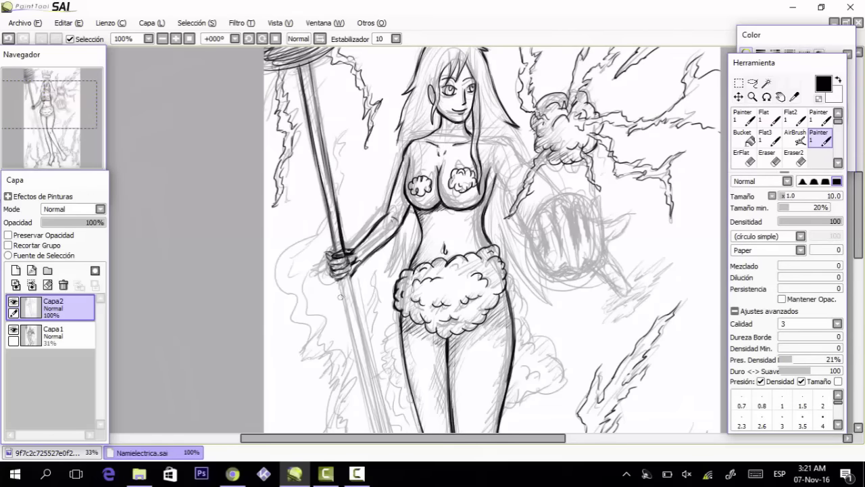
scroll(345, 136, "down", 1)
mouse_move(340, 296)
left_mouse_down()
mouse_move(346, 136)
mouse_move(379, 273)
left_mouse_up()
left_click_drag(364, 196, 404, 380)
mouse_move(405, 378)
left_mouse_down()
mouse_move(414, 379)
mouse_move(387, 263)
left_mouse_up()
left_click_drag(398, 323, 350, 120)
left_click_drag(391, 277, 351, 119)
left_click_drag(355, 175, 345, 123)
scroll(386, 318, "down", 2)
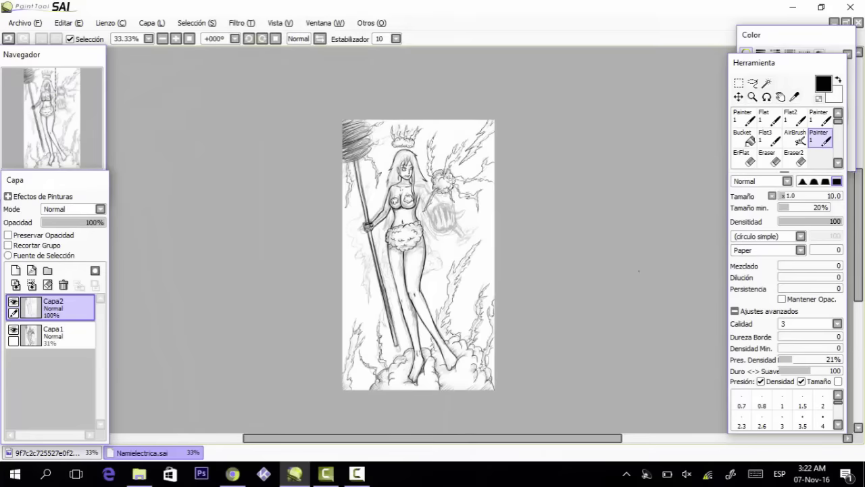
- Ink the jagged lightning bolt curving around the staff beside and below the gripping hand
scroll(639, 270, "up", 2)
left_click_drag(288, 51, 291, 179)
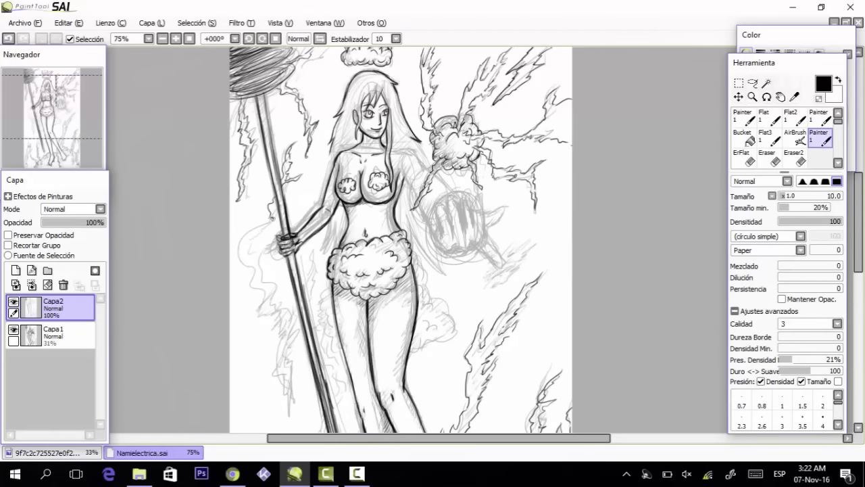
left_click_drag(270, 217, 249, 251)
left_click_drag(249, 284, 308, 287)
left_click_drag(319, 308, 325, 355)
left_click_drag(312, 373, 295, 433)
left_click_drag(335, 317, 323, 365)
left_click_drag(325, 268, 302, 322)
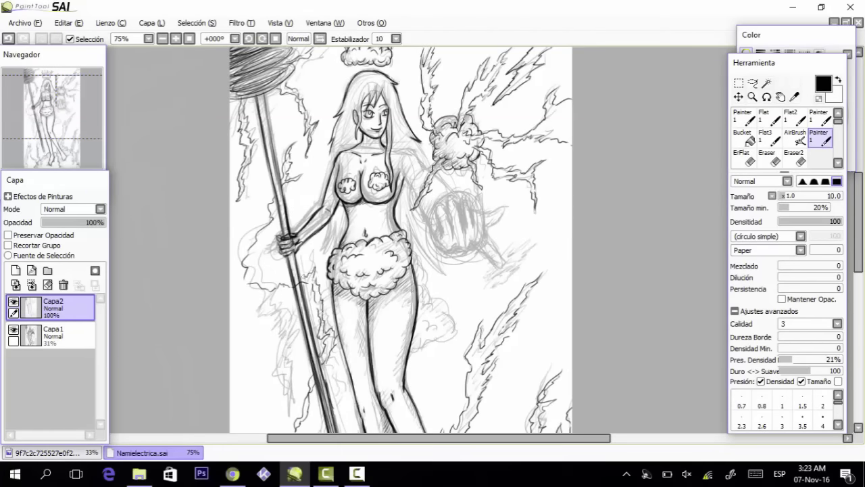
left_click_drag(254, 285, 304, 277)
left_click_drag(263, 236, 249, 284)
left_click_drag(277, 204, 263, 239)
- Ink the lightning bolt coiling around the lower part of the staff beside the leg
scroll(401, 239, "down", 4)
left_click_drag(315, 295, 346, 277)
left_click_drag(352, 312, 332, 336)
left_click_drag(331, 339, 324, 356)
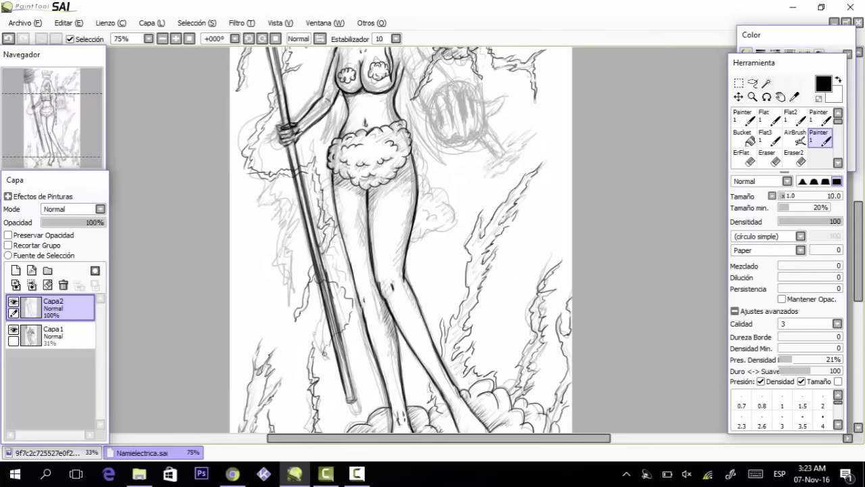
left_click_drag(326, 273, 356, 329)
left_click_drag(355, 326, 329, 358)
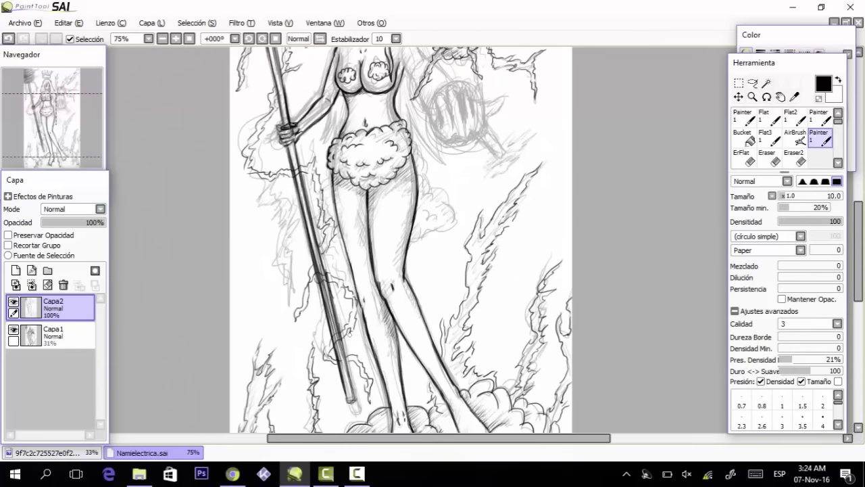
- Ink the inner ear and add shading strokes to the fringe, long hair strands and underside of the chest
scroll(349, 332, "down", 1)
scroll(396, 239, "up", 2)
scroll(378, 223, "up", 4)
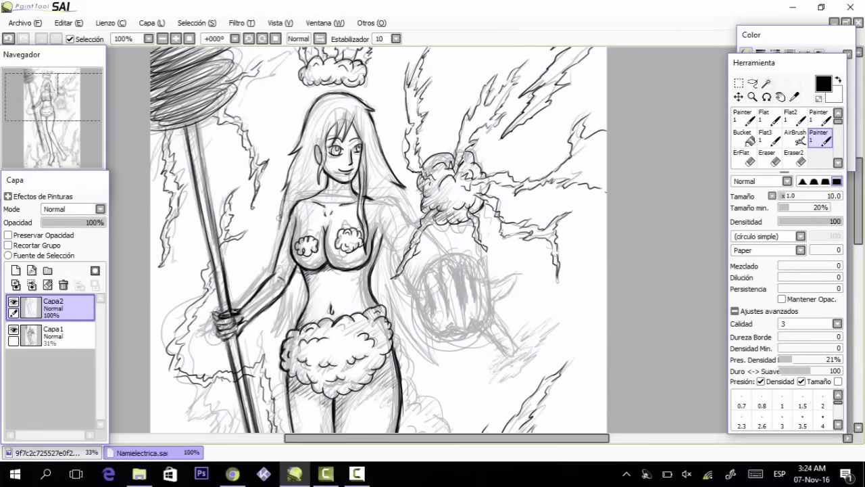
scroll(401, 239, "down", 1)
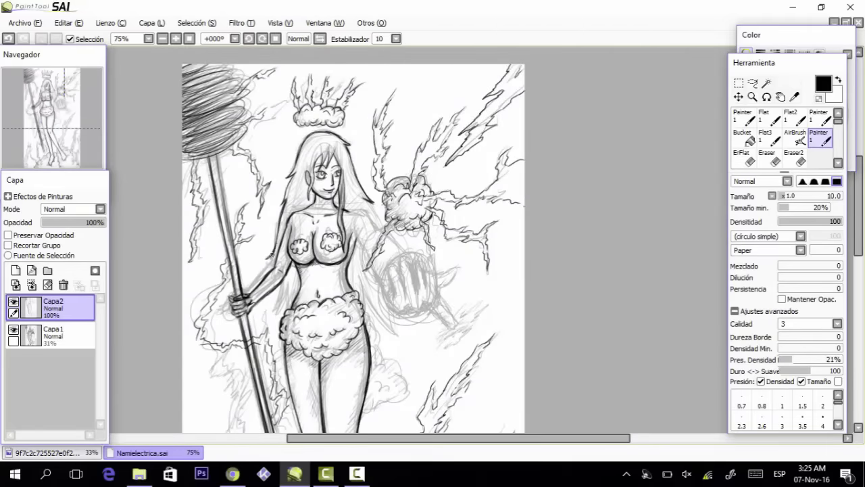
scroll(377, 205, "up", 2)
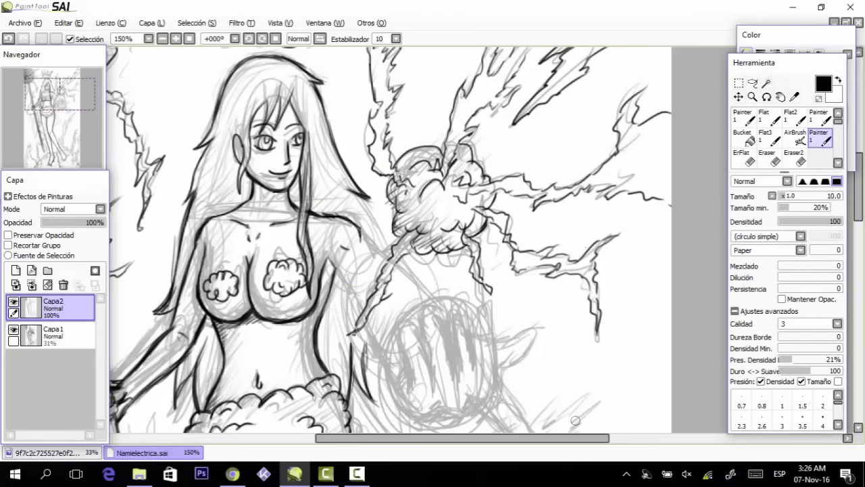
left_click_drag(239, 149, 243, 161)
left_click_drag(249, 146, 240, 175)
left_click_drag(285, 94, 281, 116)
left_click_drag(274, 97, 269, 118)
left_click_drag(187, 212, 171, 294)
left_click_drag(220, 146, 169, 301)
left_click_drag(299, 158, 308, 243)
mouse_move(204, 295)
left_mouse_down()
mouse_move(234, 317)
mouse_move(292, 318)
left_mouse_up()
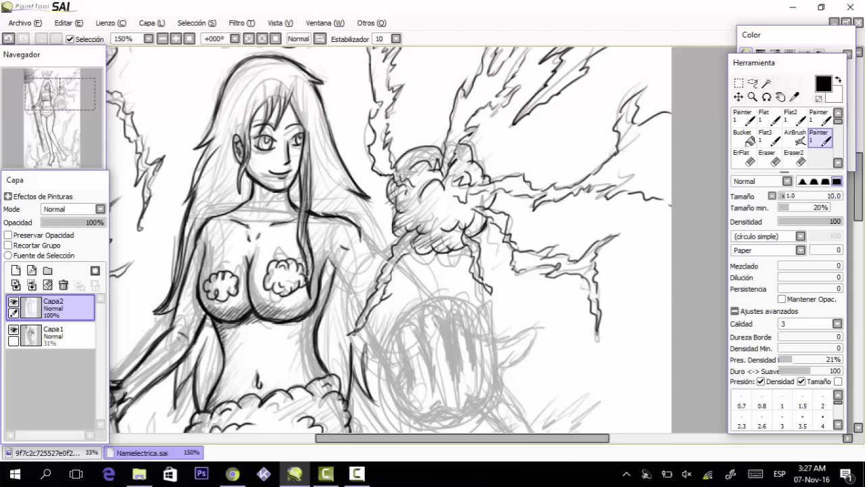
- Check the reference image, return to Namielectrica.sai and ink a bracelet on the wrist of the staff arm
left_click(86, 452)
left_click(139, 453)
left_click(85, 453)
left_click(139, 453)
mouse_move(122, 380)
left_mouse_down()
mouse_move(127, 399)
mouse_move(140, 401)
left_mouse_up()
key("Left")
left_click_drag(194, 381, 209, 370)
left_click_drag(194, 376, 211, 376)
- Ink the outline of the outstretched arm from the shoulder to the base of the hand
mouse_move(409, 248)
left_mouse_down()
mouse_move(429, 265)
mouse_move(462, 263)
mouse_move(437, 304)
mouse_move(446, 368)
left_mouse_up()
left_click_drag(475, 276, 526, 316)
scroll(520, 314, "down", 3)
mouse_move(473, 270)
left_mouse_down()
mouse_move(489, 314)
mouse_move(514, 326)
left_mouse_up()
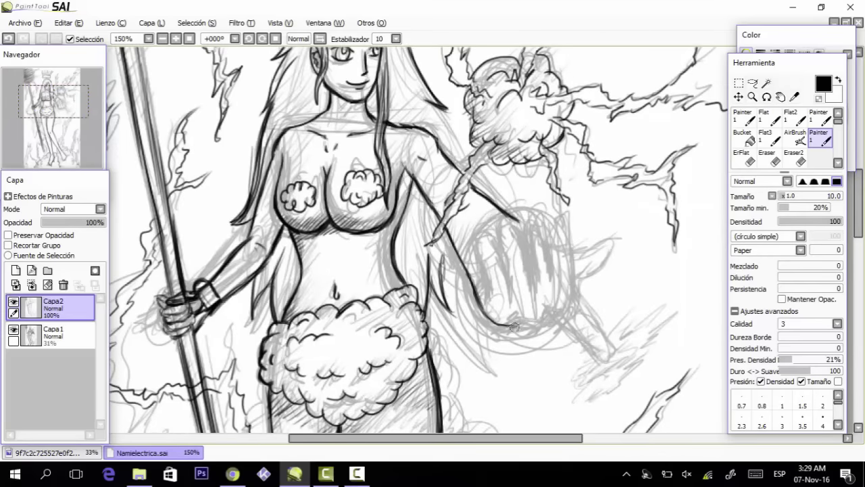
- Ink the fingers, thumb and palm of the outstretched hand, undoing the last stray stroke
mouse_move(485, 291)
left_mouse_down()
mouse_move(483, 243)
mouse_move(511, 298)
mouse_move(512, 273)
left_mouse_up()
mouse_move(497, 223)
left_mouse_down()
mouse_move(514, 278)
mouse_move(521, 250)
mouse_move(538, 297)
mouse_move(532, 218)
mouse_move(559, 315)
mouse_move(588, 344)
mouse_move(595, 327)
mouse_move(580, 276)
mouse_move(612, 259)
mouse_move(550, 252)
mouse_move(527, 227)
left_mouse_up()
left_click_drag(446, 229, 505, 325)
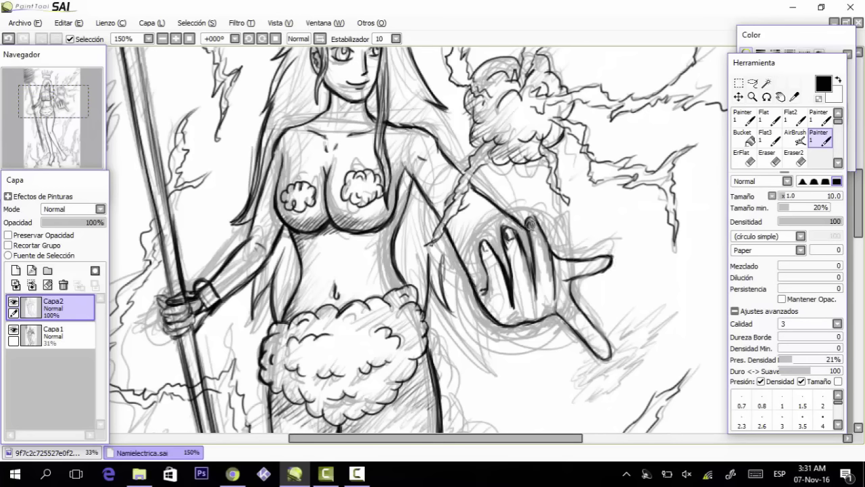
left_click_drag(472, 197, 458, 212)
key("Page_Down")
key("Page_Down")
mouse_move(440, 255)
left_mouse_down()
mouse_move(446, 209)
mouse_move(376, 243)
mouse_move(382, 237)
left_mouse_up()
key("Page_Up")
key("Page_Up")
mouse_move(419, 222)
left_mouse_down()
mouse_move(427, 214)
mouse_move(399, 232)
mouse_move(389, 198)
left_mouse_up()
key("ctrl+z")
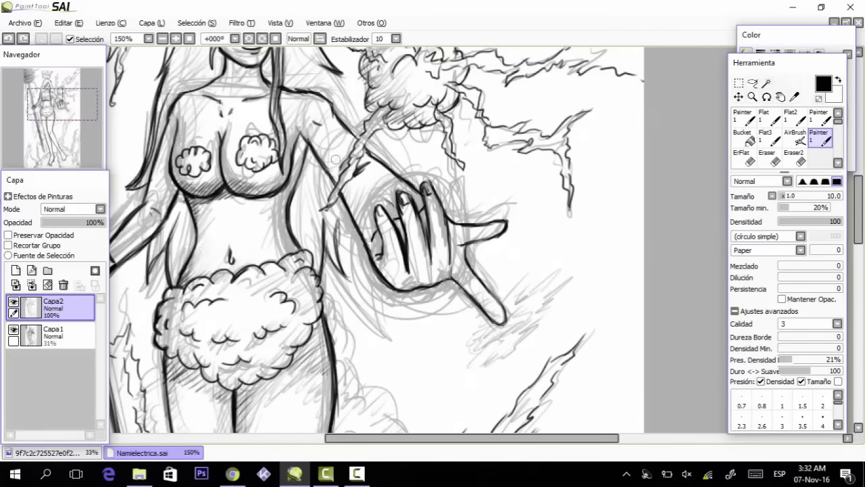
- Ink the jagged lightning spark around the extended fingertip of the outstretched hand
mouse_move(508, 305)
left_mouse_down()
mouse_move(555, 271)
mouse_move(486, 368)
left_mouse_up()
left_click_drag(490, 338, 462, 333)
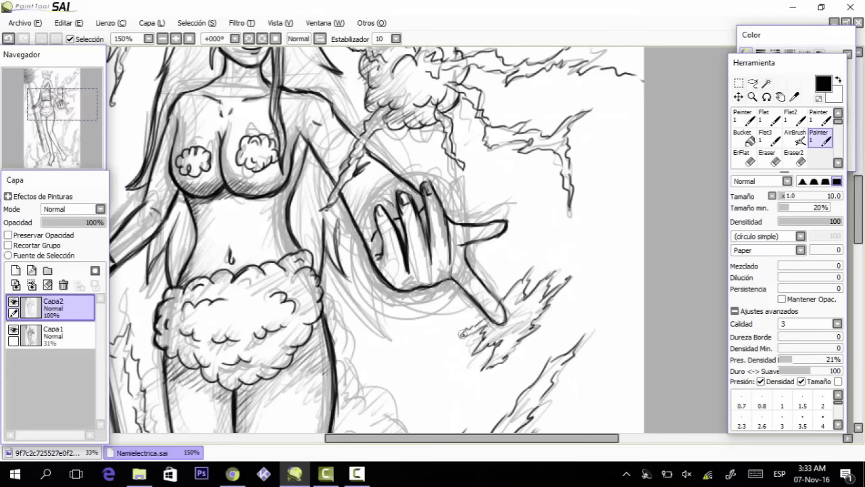
mouse_move(342, 216)
left_mouse_down()
mouse_move(324, 270)
mouse_move(303, 260)
mouse_move(263, 291)
mouse_move(293, 340)
mouse_move(235, 355)
left_mouse_up()
scroll(304, 318, "down", 3)
scroll(311, 324, "up", 2)
scroll(312, 330, "up", 2)
- Ink the pointed hair tips crossing and hanging below the outstretched arm
left_click_drag(292, 352, 316, 383)
scroll(319, 372, "down", 3)
scroll(338, 135, "up", 1)
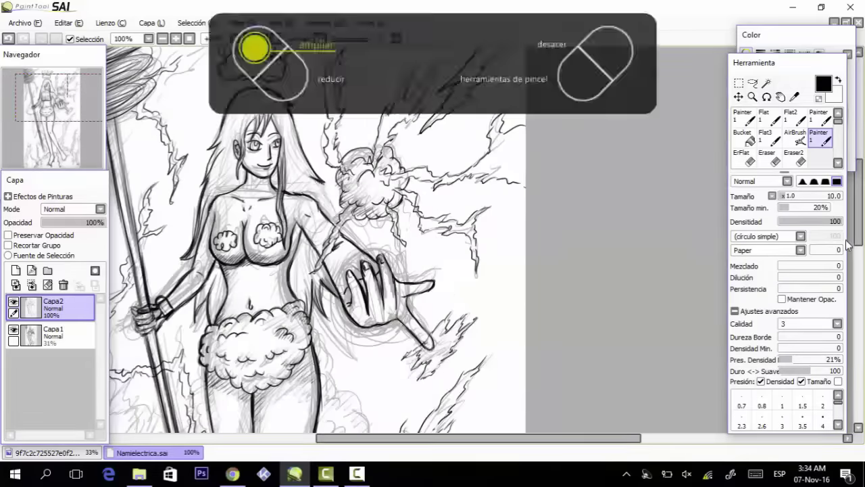
left_click_drag(323, 184, 338, 225)
left_click_drag(331, 279, 321, 308)
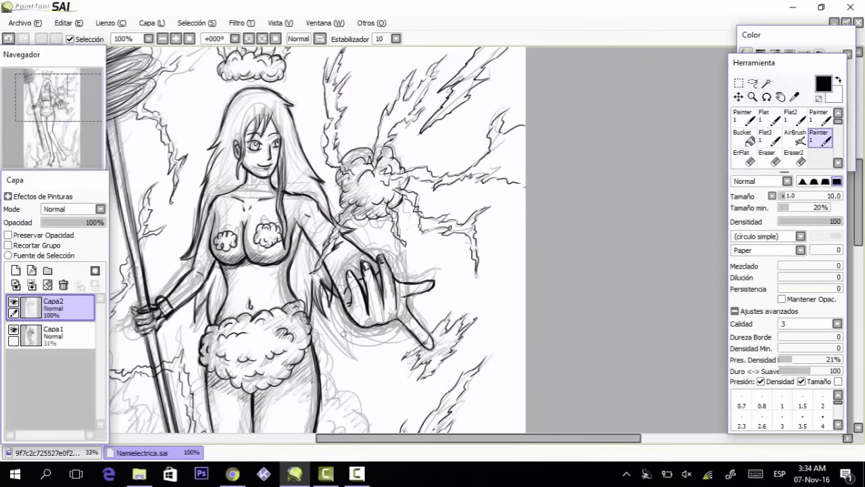
- Hide the rough sketch layer Capa1 and inspect the line art on its own
scroll(318, 236, "down", 1)
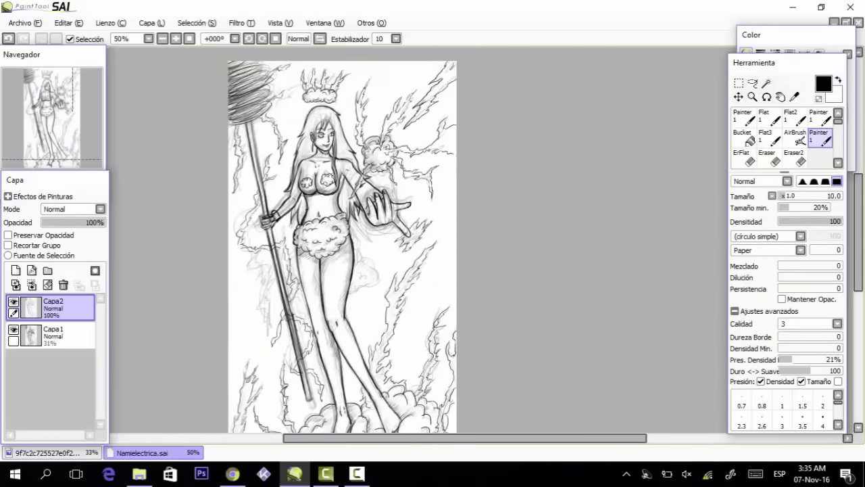
left_click(13, 331)
left_click(12, 332)
left_click(12, 331)
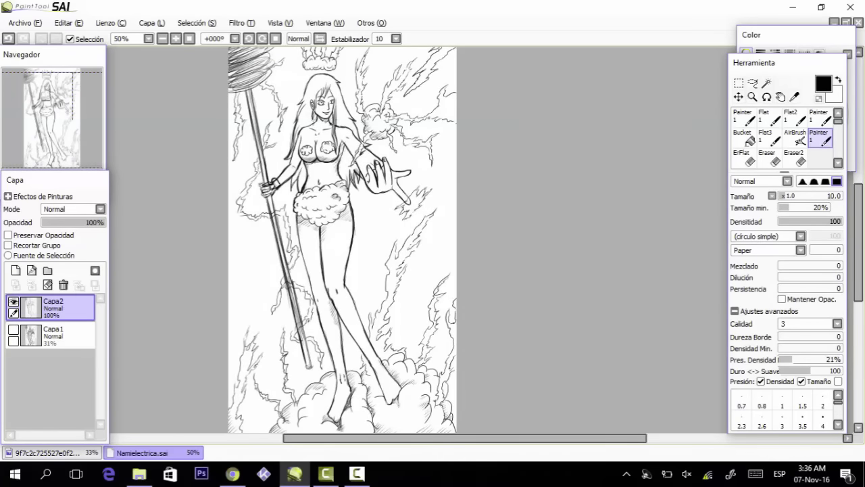
scroll(444, 196, "up", 2)
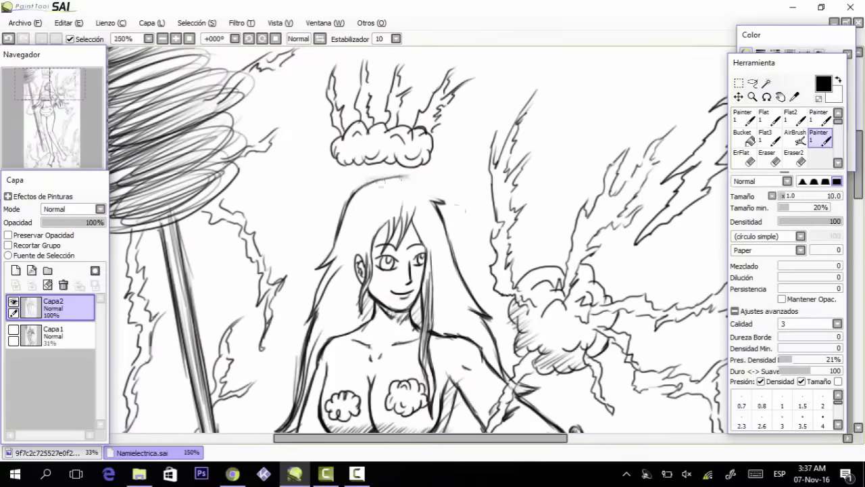
scroll(444, 196, "down", 3)
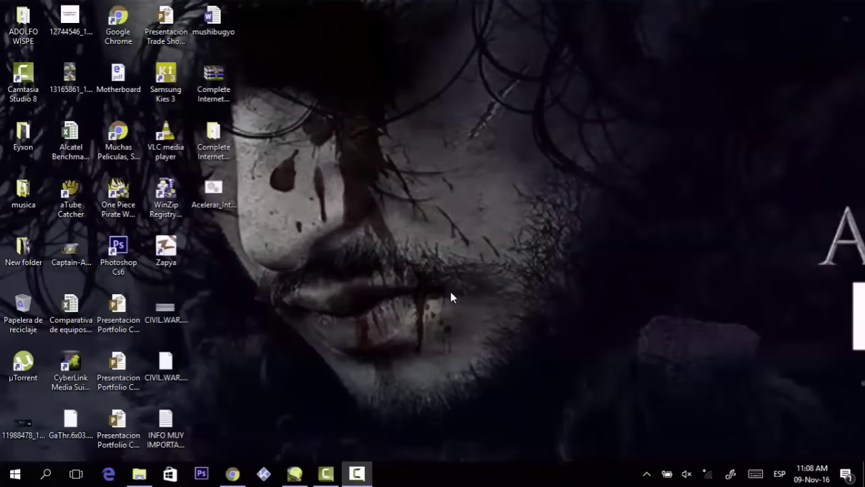
- Switch to PaintTool SAI and add a new layer named "piel" to Namielectrica.sai
right_click(203, 249)
left_click(295, 473)
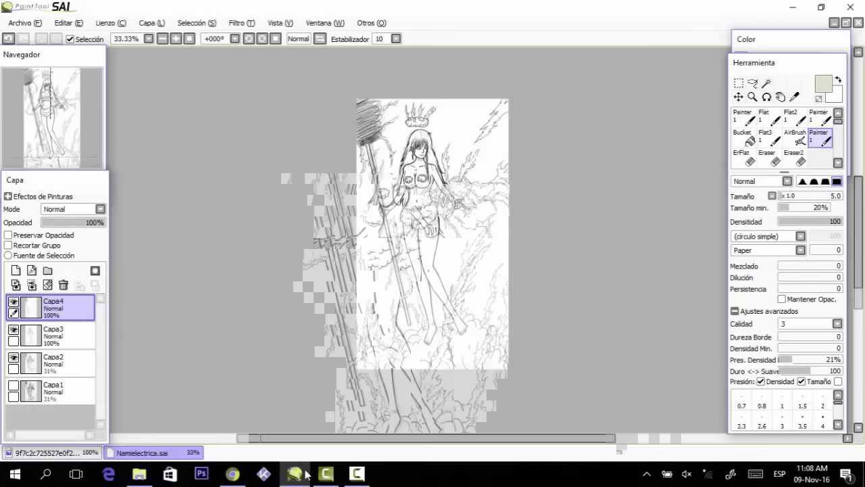
scroll(419, 240, "up", 1)
left_click_drag(460, 439, 451, 439)
left_click(15, 271)
double_click(59, 308)
type("piel")
left_click(471, 215)
- Set the brush size to 75 and try a beige stroke over the thigh on the piel layer
scroll(472, 219, "up", 2)
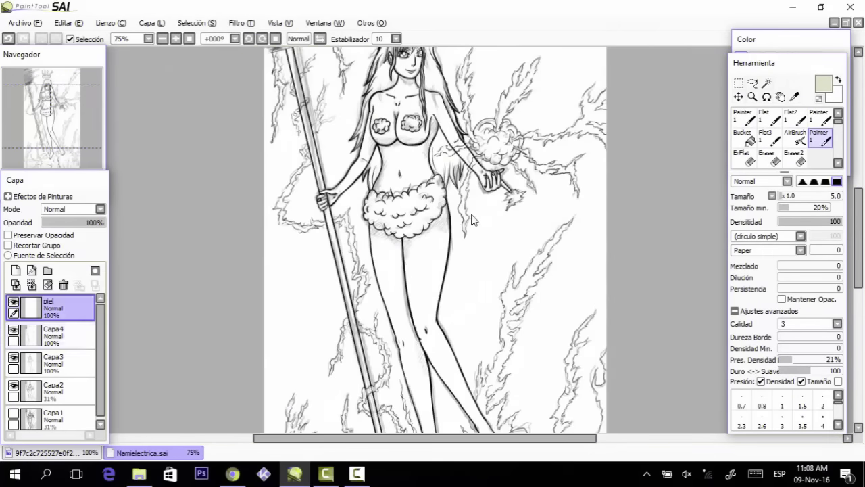
left_click(54, 364)
left_click(56, 306)
left_click(816, 196)
left_click_drag(441, 238, 460, 278)
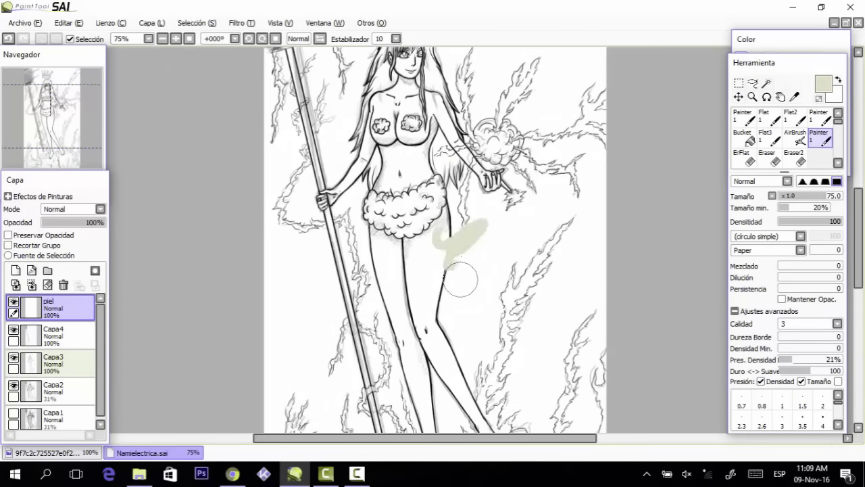
key("ctrl+z")
left_click(54, 364)
left_click(9, 235)
left_click_drag(446, 211, 438, 249)
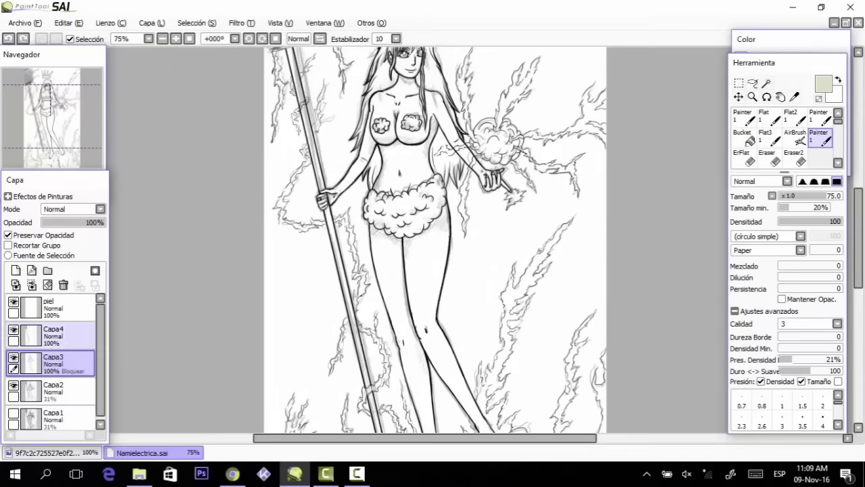
left_click(9, 235)
mouse_move(380, 237)
left_mouse_down()
mouse_move(386, 195)
mouse_move(383, 283)
left_mouse_up()
key("ctrl+z")
- Move the piel layer beneath the Capa3 line art and test a beige stroke on the thigh
left_click_drag(56, 307, 56, 375)
left_click_drag(377, 210, 383, 292)
key("ctrl+z")
- Paint both legs and feet with the beige skin colour on the piel layer
mouse_move(384, 243)
left_mouse_down()
mouse_move(392, 273)
mouse_move(412, 180)
mouse_move(399, 110)
mouse_move(384, 189)
left_mouse_up()
left_click_drag(428, 317, 451, 380)
left_click_drag(409, 345, 414, 376)
left_click_drag(858, 238, 858, 272)
mouse_move(415, 260)
left_mouse_down()
mouse_move(463, 284)
mouse_move(433, 359)
left_mouse_up()
- Paint the face, torso, cloud skirt and both arms with the beige skin colour
scroll(432, 338, "up", 5)
left_click_drag(398, 148, 433, 172)
left_click_drag(365, 234, 333, 265)
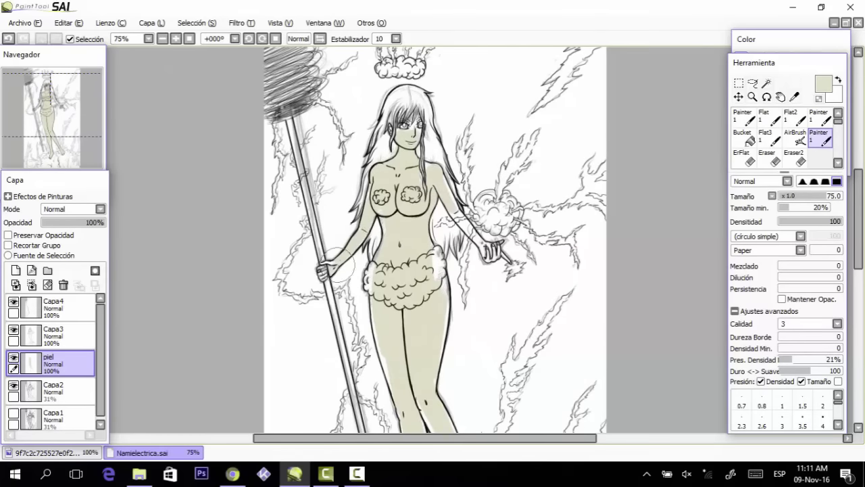
left_click_drag(438, 256, 440, 290)
left_click_drag(371, 270, 423, 291)
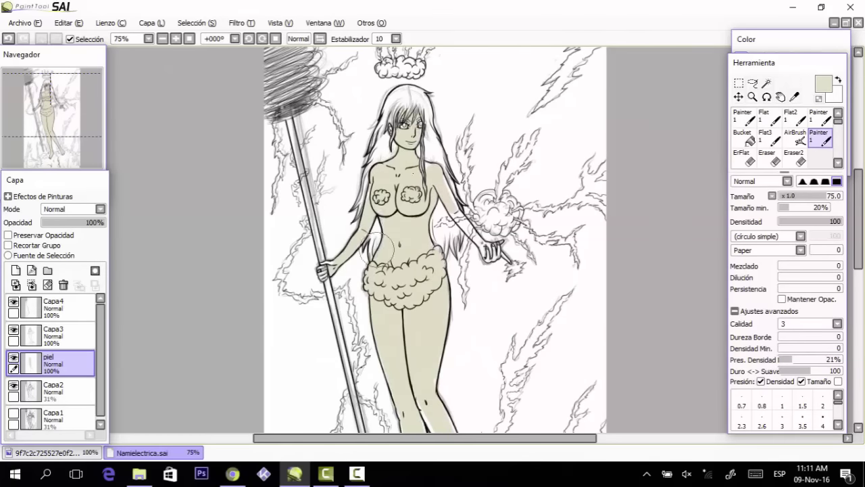
left_click_drag(460, 218, 497, 255)
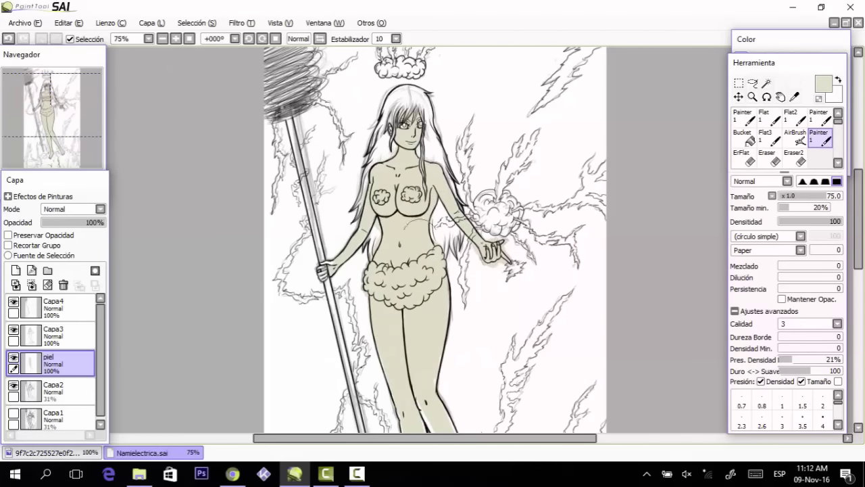
- Erase the skin colour spilling outside the outstretched arm and hand using Eraser2 at size 8
scroll(420, 230, "down", 5)
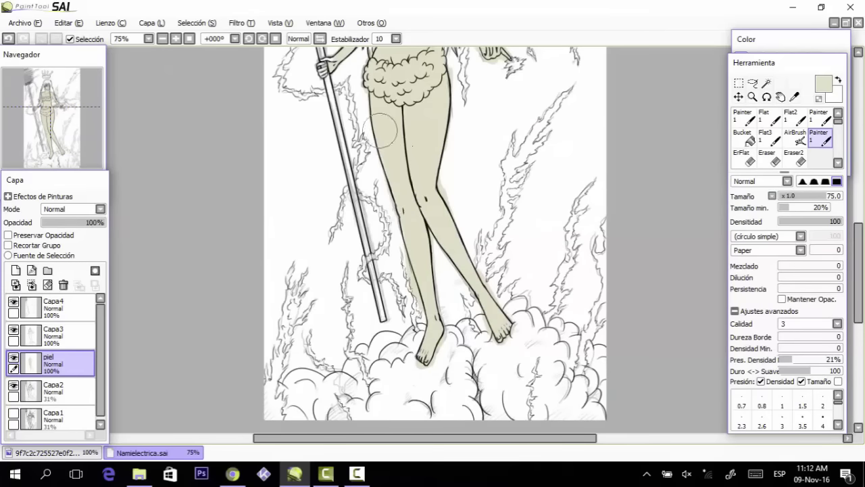
scroll(381, 130, "up", 5)
scroll(598, 203, "up", 3)
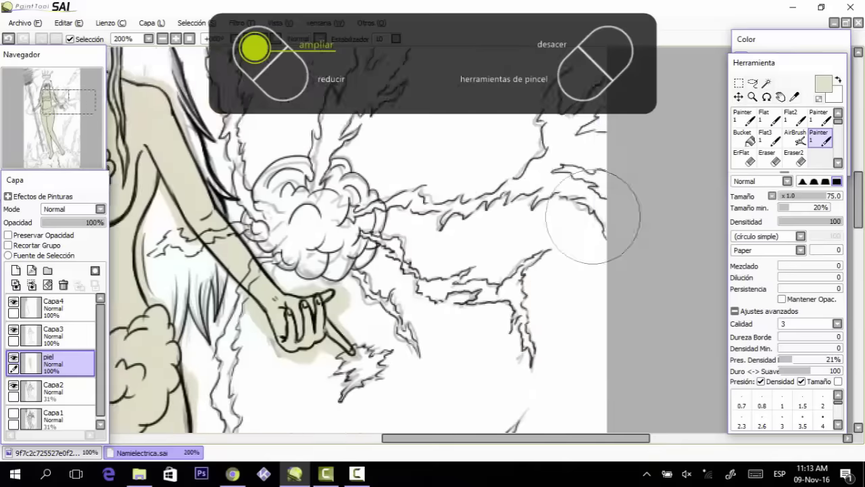
left_click(795, 158)
left_click_drag(269, 266, 290, 301)
left_click_drag(376, 296, 397, 342)
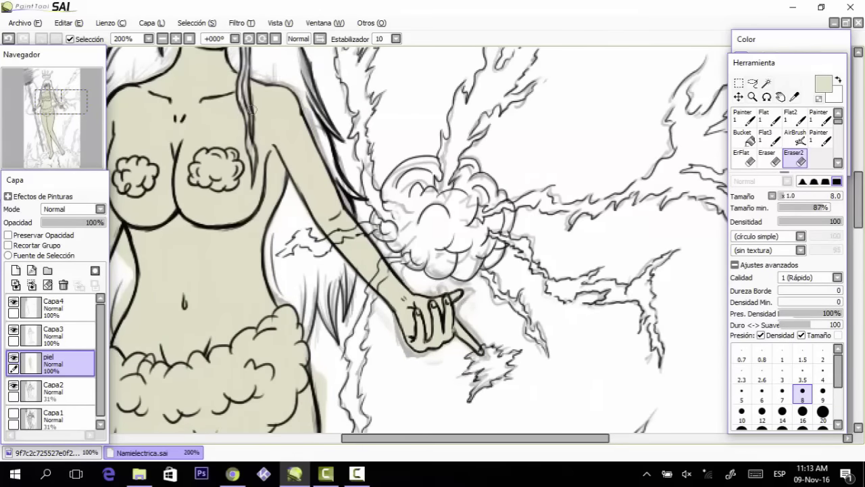
- Erase the skin colour from the chest clouds and its overflow around the staff arm, legs and feet
left_click_drag(411, 439, 328, 439)
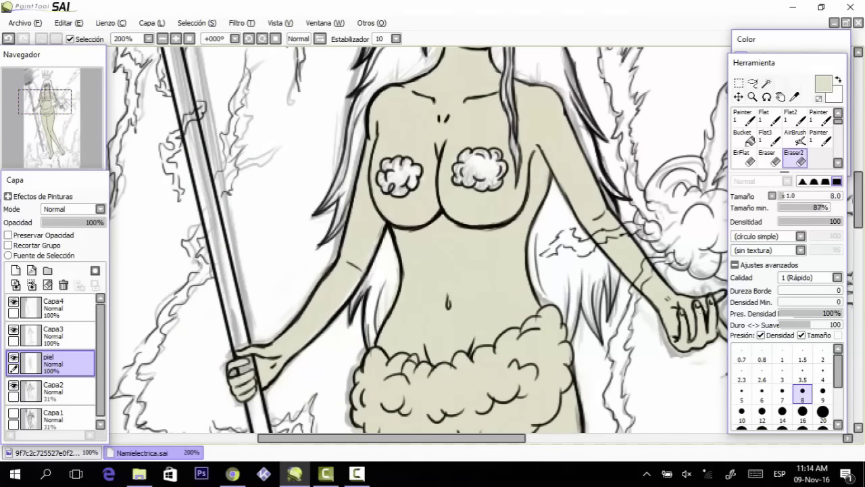
scroll(532, 114, "down", 5)
scroll(533, 114, "down", 5)
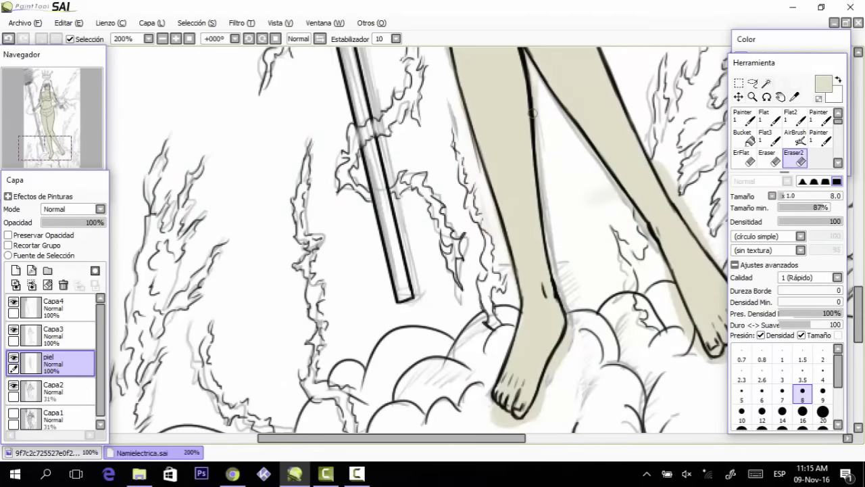
scroll(453, 266, "right", 4)
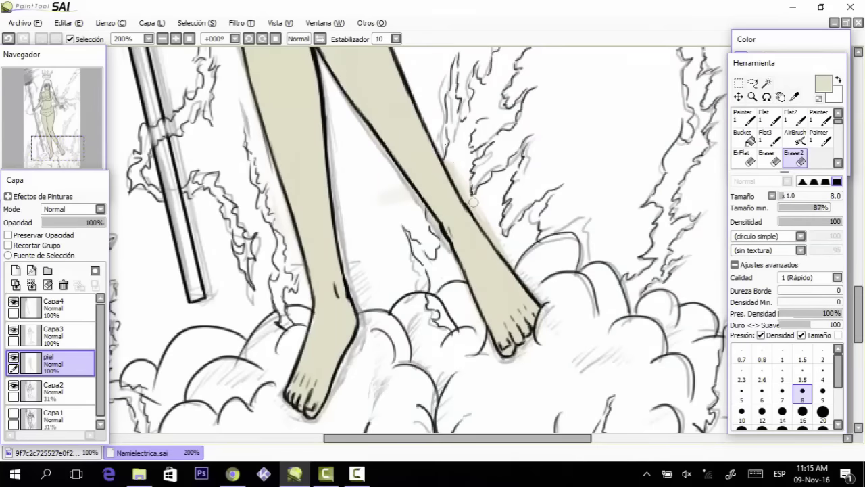
- Erase the skin colour from the cloud skirt with Eraser2 at size 16 and hide the Capa2 sketch layer
scroll(622, 236, "up", 5)
scroll(428, 97, "up", 5)
scroll(418, 239, "up", 10)
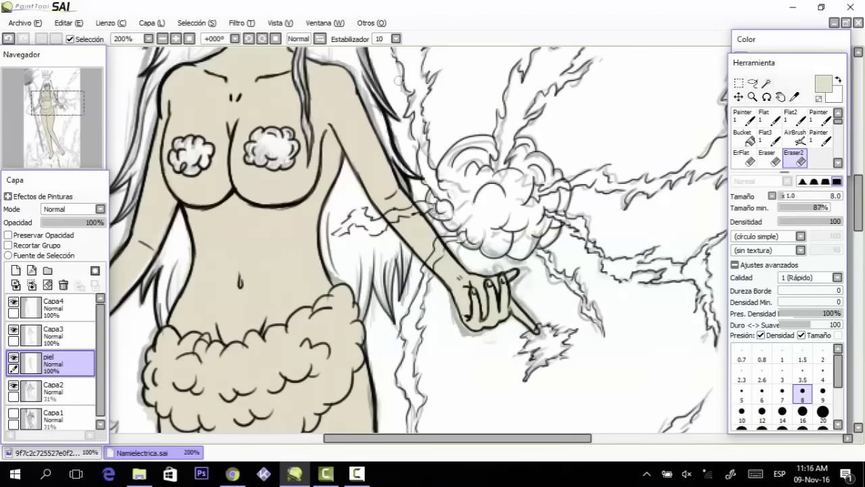
left_click(820, 135)
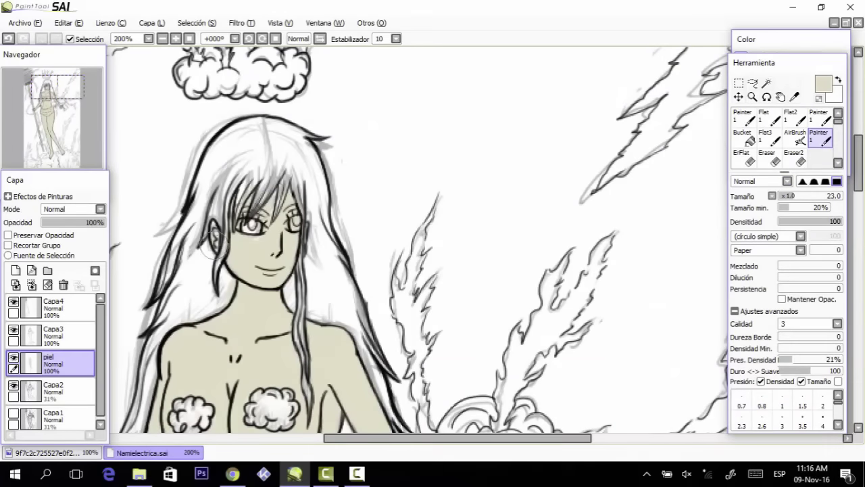
scroll(580, 283, "down", 3)
left_click(798, 161)
scroll(526, 240, "up", 3)
mouse_move(372, 257)
left_mouse_down()
mouse_move(487, 237)
mouse_move(432, 291)
left_mouse_up()
left_click(802, 412)
mouse_move(506, 215)
left_mouse_down()
mouse_move(530, 196)
mouse_move(537, 235)
left_mouse_up()
left_click(13, 385)
mouse_move(419, 229)
left_mouse_down()
mouse_move(327, 297)
mouse_move(494, 286)
mouse_move(481, 213)
left_mouse_up()
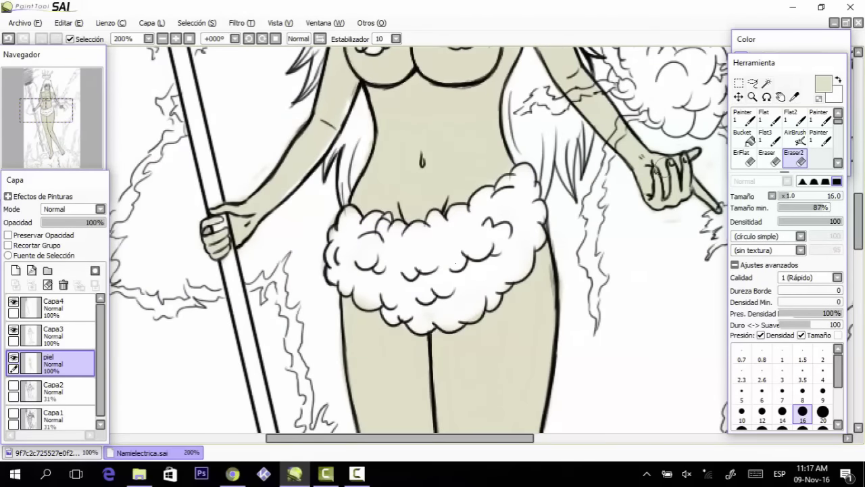
- Touch up the skin colour along the staff arm with the Painter brush on the piel layer
left_click(822, 139)
left_click_drag(294, 188, 336, 115)
mouse_move(859, 221)
left_mouse_down()
mouse_move(858, 175)
mouse_move(859, 225)
left_mouse_up()
left_click(797, 160)
key("Page_Down")
key("Page_Down")
key("Page_Down")
- Create a new layer above piel and name it cabello
left_click(16, 270)
double_click(72, 363)
type("cabello")
left_click(476, 217)
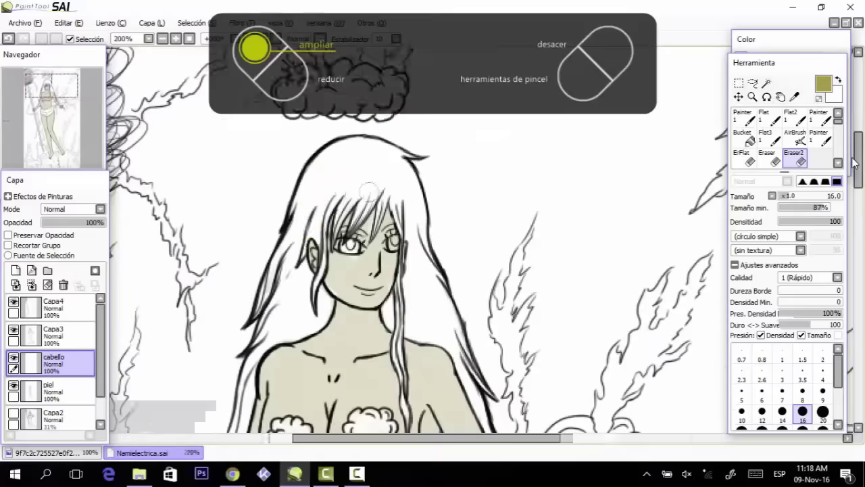
- Place the cabello layer beneath piel and paint the hair around the head and face in olive
left_click_drag(335, 160, 294, 284)
mouse_move(297, 216)
left_mouse_down()
mouse_move(331, 307)
mouse_move(297, 280)
left_mouse_up()
left_click_drag(58, 363, 58, 398)
mouse_move(308, 277)
left_mouse_down()
mouse_move(280, 331)
mouse_move(313, 198)
mouse_move(392, 162)
left_mouse_up()
mouse_move(421, 264)
left_mouse_down()
mouse_move(421, 190)
mouse_move(365, 139)
left_mouse_up()
mouse_move(405, 169)
left_mouse_down()
mouse_move(407, 202)
mouse_move(484, 416)
left_mouse_up()
mouse_move(436, 331)
left_mouse_down()
mouse_move(399, 284)
mouse_move(417, 308)
left_mouse_up()
- Paint the long hair falling past the shoulders, arms and waist in olive, and move the cabello layer above piel
left_click_drag(859, 159, 858, 190)
mouse_move(249, 159)
left_mouse_down()
mouse_move(235, 173)
mouse_move(253, 358)
left_mouse_up()
left_click_drag(243, 291, 270, 406)
left_click_drag(271, 304, 283, 382)
left_click_drag(423, 243, 446, 324)
left_click_drag(425, 270, 473, 395)
left_click_drag(453, 257, 494, 391)
left_click_drag(502, 369, 483, 301)
left_click_drag(509, 253, 492, 210)
left_click_drag(492, 196, 477, 173)
left_click_drag(396, 138, 405, 193)
mouse_move(57, 392)
left_mouse_down()
mouse_move(57, 356)
mouse_move(51, 391)
mouse_move(50, 360)
left_mouse_up()
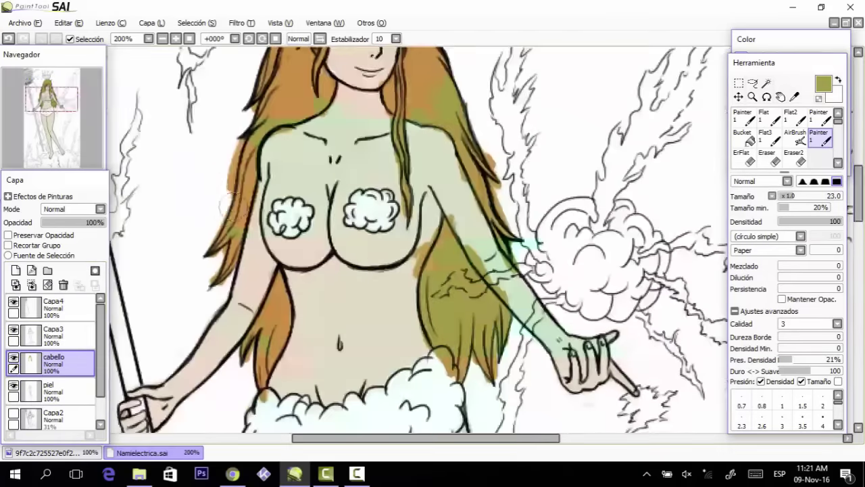
- Erase the hair colour spilling around the arms with Eraser2 at size 16
left_click_drag(859, 192, 858, 207)
left_click(800, 160)
left_click_drag(276, 294, 263, 303)
left_click_drag(423, 174, 441, 108)
key("ctrl+z")
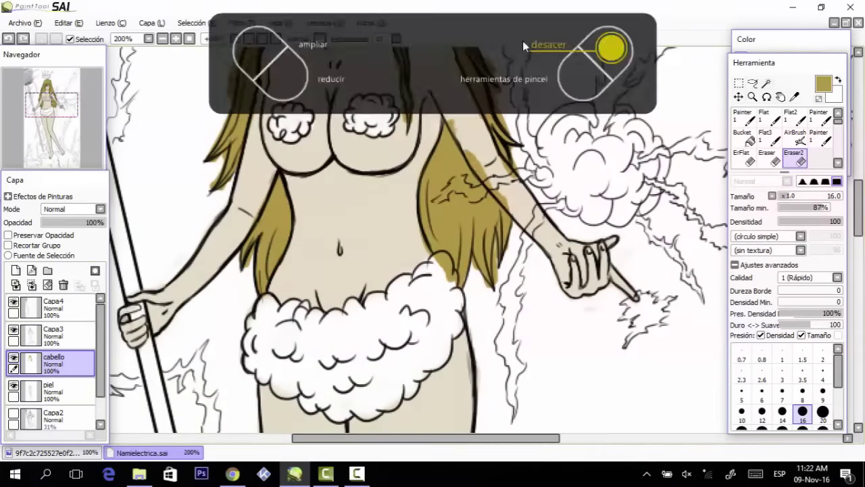
left_click_drag(500, 200, 477, 148)
- Erase the hair colour spilling above the top of the head with Eraser2 at size 8
scroll(223, 193, "up", 9)
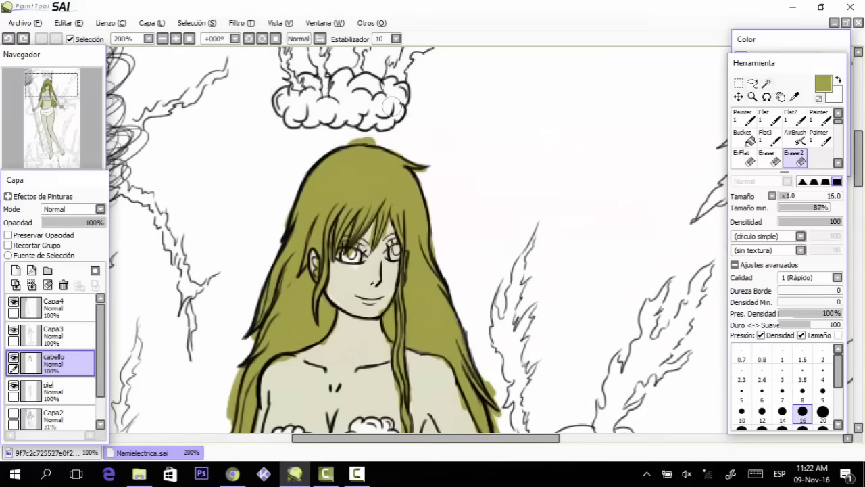
left_click(802, 394)
scroll(443, 164, "up", 3)
left_click_drag(380, 192, 410, 185)
left_click_drag(859, 131, 859, 139)
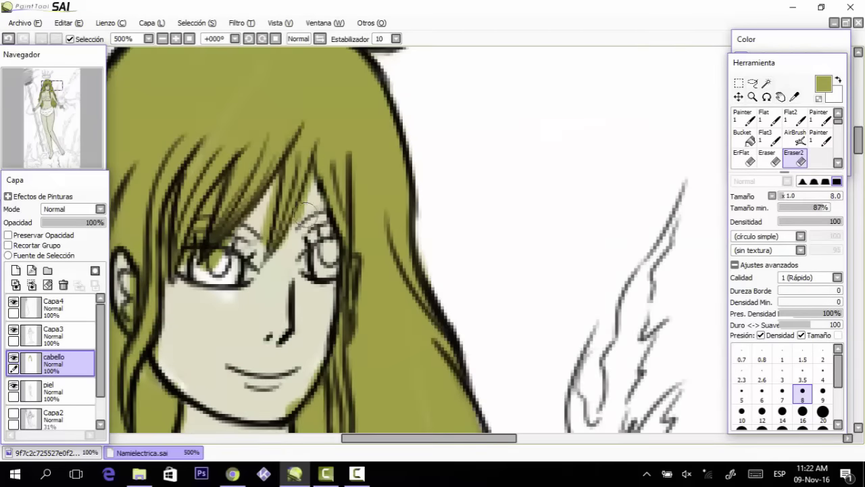
- Erase the hair colour from the forehead, eyes, near ear and chin
left_click_drag(308, 187, 281, 242)
left_click_drag(275, 190, 250, 236)
key("ctrl+z")
mouse_move(208, 201)
left_mouse_down()
mouse_move(186, 261)
mouse_move(193, 236)
left_mouse_up()
key("ctrl+z")
left_click_drag(123, 282, 131, 327)
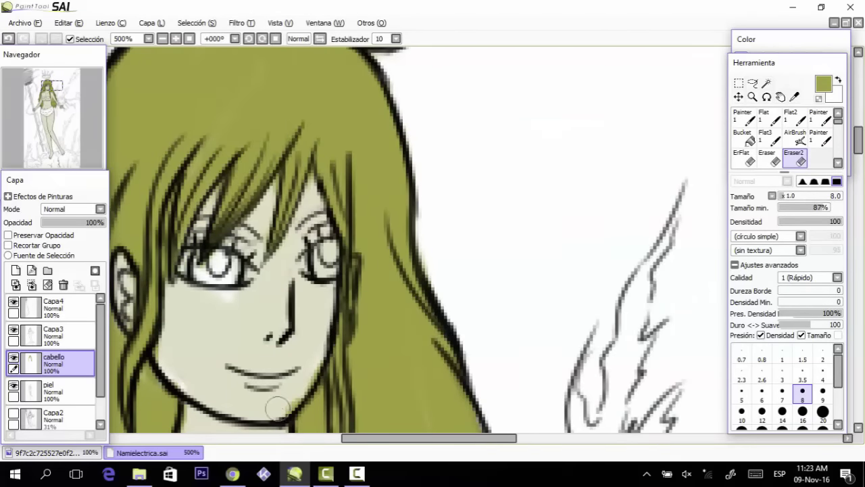
left_click_drag(278, 405, 312, 371)
- Clean up the hair colour overflow along the outer hair edges beside both shoulders
scroll(220, 257, "down", 6)
key("ctrl+minus")
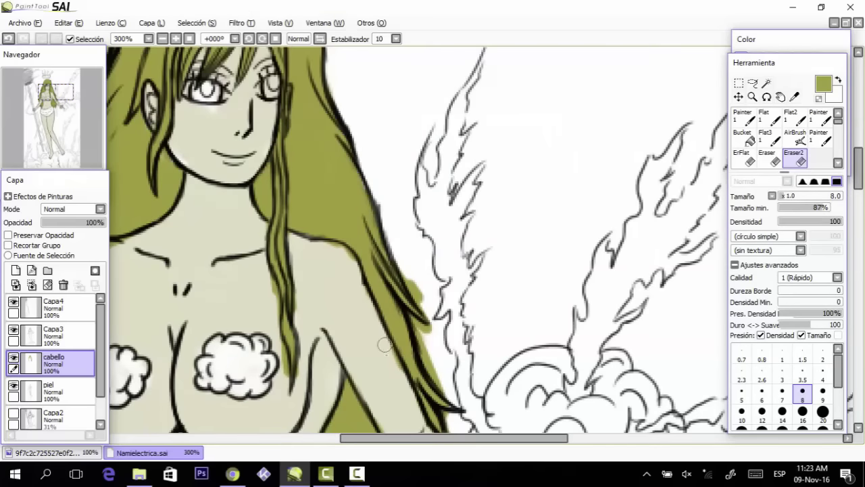
left_click_drag(409, 273, 436, 374)
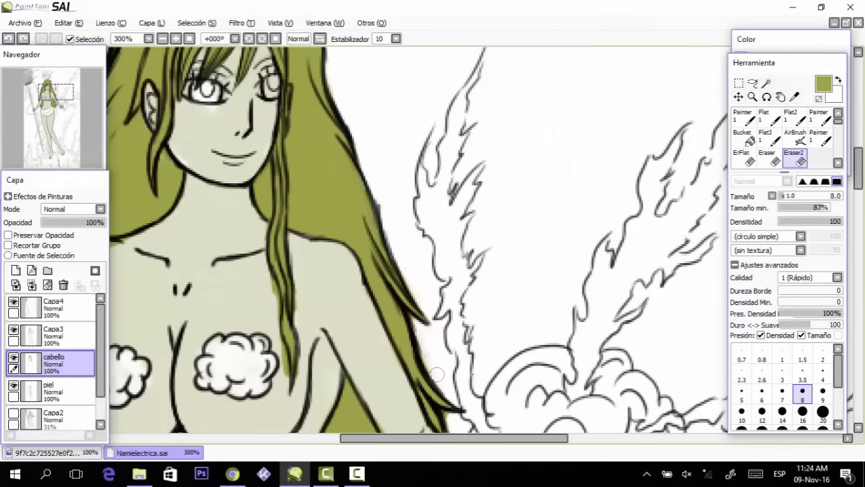
key("ctrl+z")
left_click_drag(399, 438, 344, 438)
mouse_move(223, 341)
left_mouse_down()
mouse_move(228, 284)
mouse_move(245, 260)
left_mouse_up()
- Erase the hair colour overflow from the cloud skirt, the lower hair tips and the outstretched arm
left_click_drag(855, 174, 853, 205)
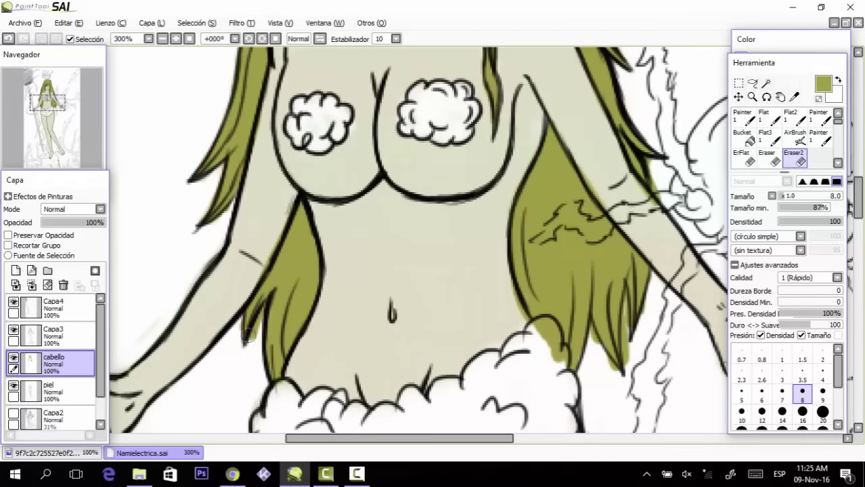
left_click_drag(556, 365, 541, 323)
left_click_drag(595, 335, 627, 290)
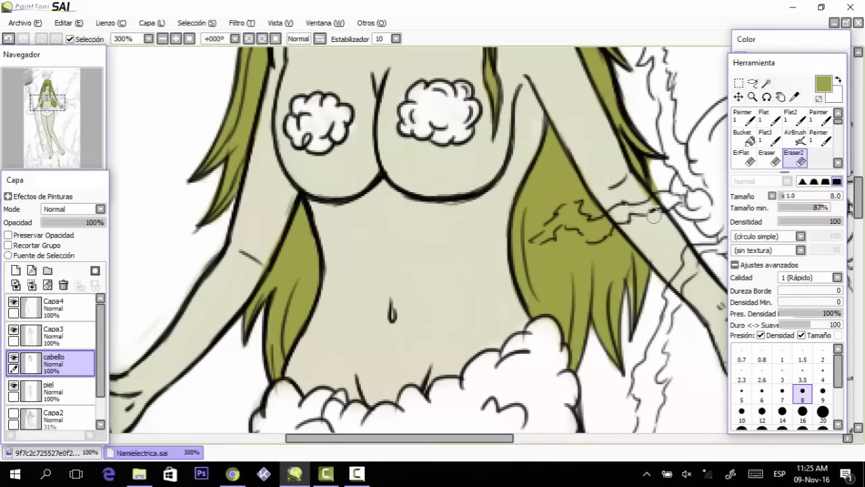
left_click_drag(654, 217, 645, 181)
- Erase the hair colour from the far ear beside the face with Eraser2 at size 1
key("Page_Down")
key("Page_Down")
key("Page_Down")
key("Page_Up")
key("Page_Up")
key("Page_Up")
key("Page_Up")
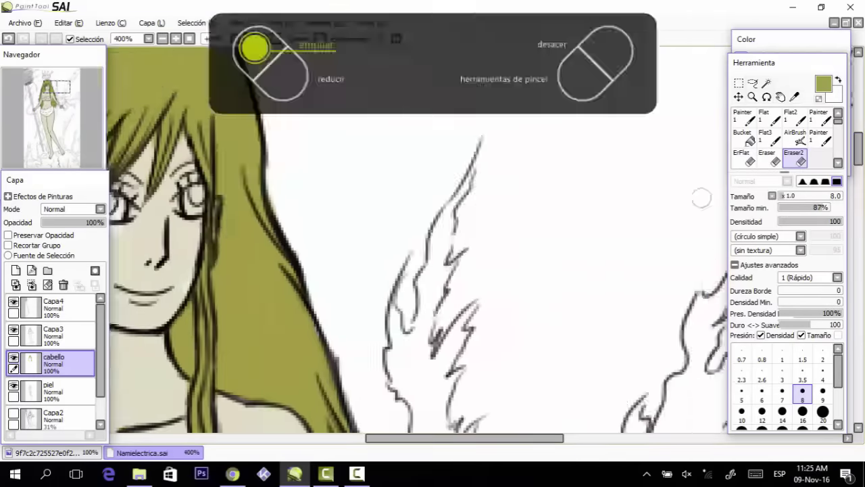
left_click_drag(465, 438, 426, 438)
key("Page_Up")
left_click(782, 354)
- Sample the skin colour and touch up the far ear on the piel layer with the Painter brush at size 4
left_click(319, 237, "alt")
left_click(818, 135)
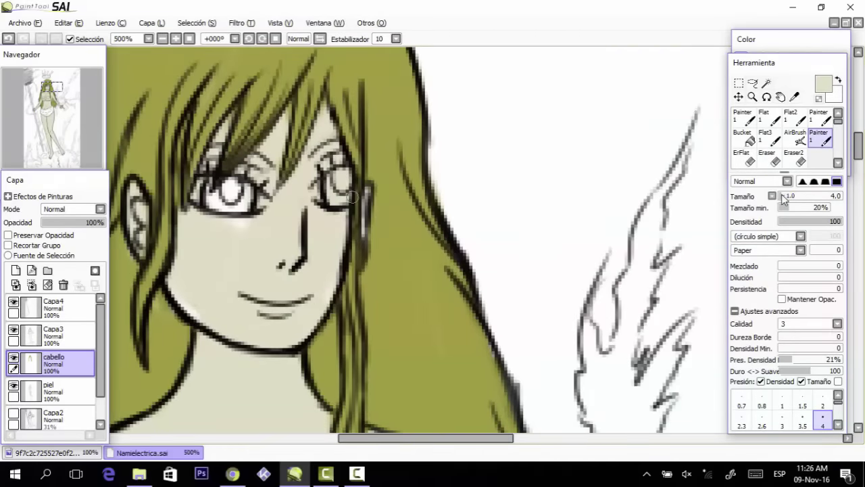
left_click(796, 160)
left_click(59, 392)
left_click(819, 137)
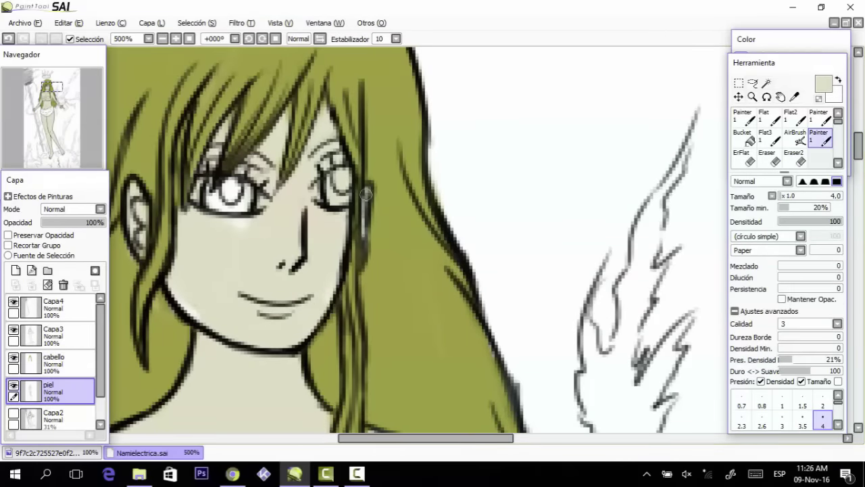
left_click_drag(858, 146, 858, 148)
- Sample the olive hair colour and fill the gap along the hair's outer edge on the cabello layer
left_click(60, 363)
left_click(479, 298, "alt")
left_click_drag(490, 307, 496, 322)
key("Page_Down")
key("Page_Down")
key("Page_Down")
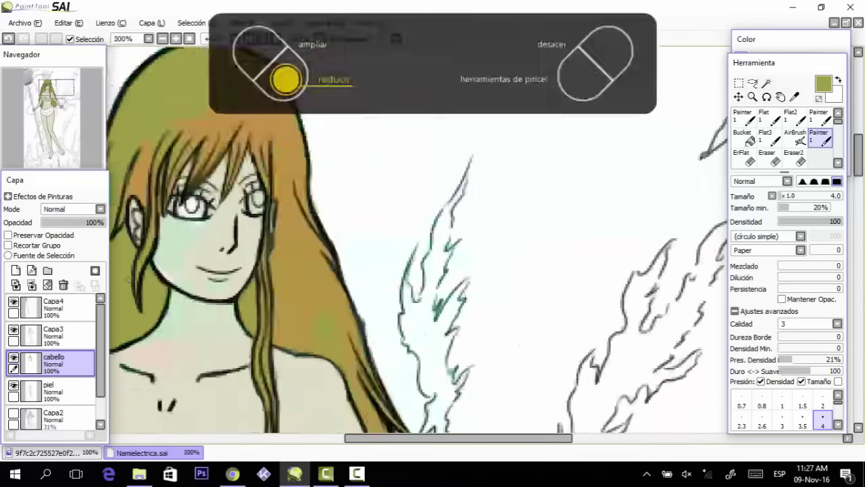
- Erase the stray hair colour between the strands beside the face with Eraser2 at size 1
left_click_drag(411, 438, 371, 444)
key("Page_Up")
key("Page_Up")
key("Page_Up")
key("Page_Up")
left_click(795, 161)
left_click_drag(329, 140, 319, 248)
left_click_drag(319, 219, 316, 270)
key("Page_Up")
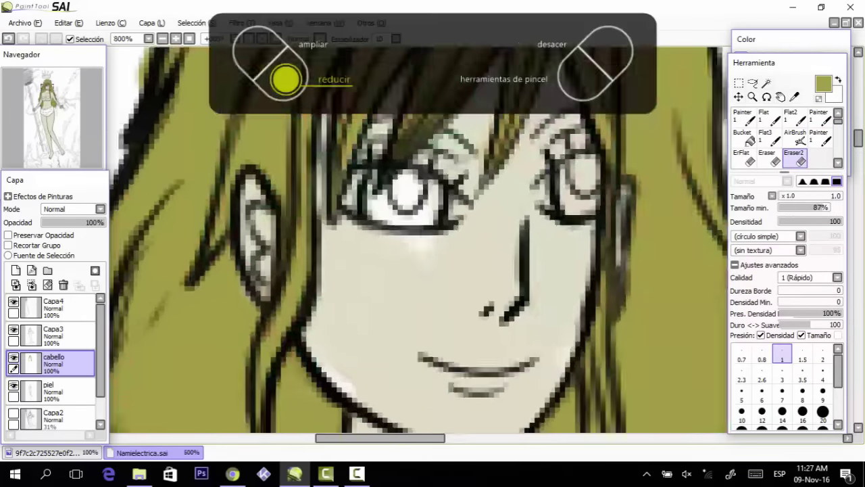
- Check the skin and hair colouring over the whole figure for gaps and overflow
key("Page_Down")
key("Page_Down")
key("Page_Down")
key("Page_Down")
key("Page_Down")
key("Page_Down")
key("Page_Down")
key("Page_Down")
key("Page_Down")
left_click_drag(519, 439, 556, 441)
left_click_drag(859, 215, 859, 254)
- Create a new layer above cabello and name it truenos
left_click(15, 270)
double_click(69, 363)
type("truenos")
left_click(474, 212)
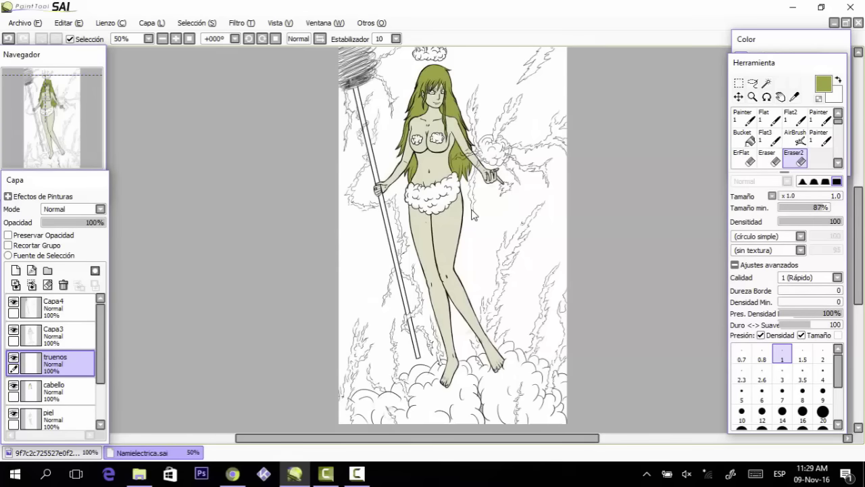
- Paint the bolt running from the hand-side cloud to the canvas edge in dark blue with the Painter brush at size 13
left_click(783, 35)
left_click(803, 162)
left_click(803, 107)
key("Page_Up")
key("Page_Up")
key("Page_Up")
key("Page_Up")
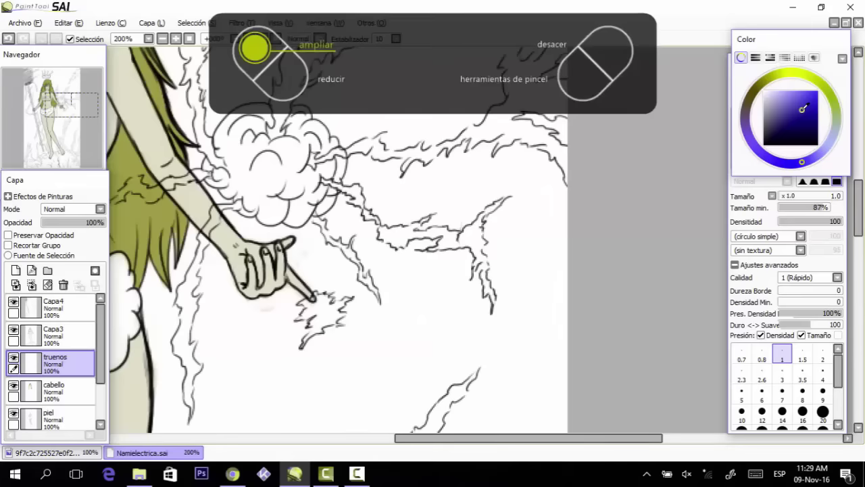
left_click(751, 196)
left_click(819, 137)
left_click(788, 195)
mouse_move(346, 150)
left_mouse_down()
mouse_move(504, 133)
mouse_move(575, 87)
left_mouse_up()
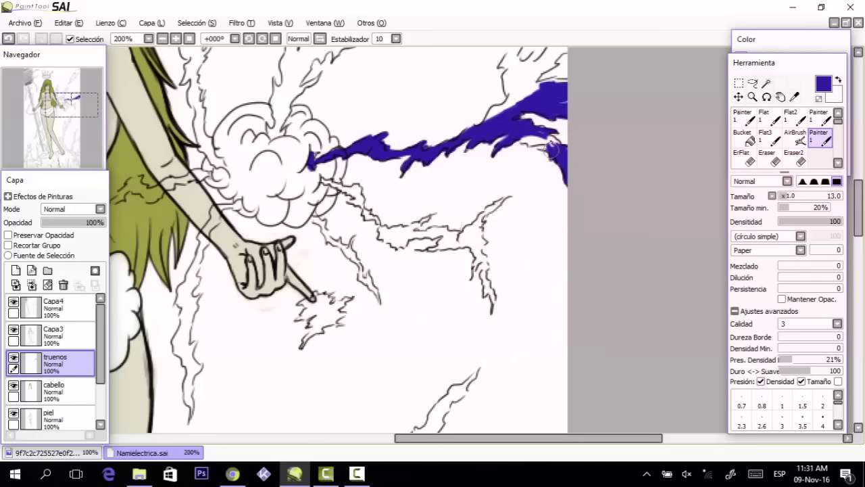
- Enlarge the brush to 26 and paint the remaining branching bolts beside and below the hand-side cloud dark blue
scroll(514, 169, "up", 3)
mouse_move(523, 196)
left_mouse_down()
mouse_move(562, 155)
mouse_move(522, 190)
mouse_move(507, 160)
mouse_move(512, 203)
left_mouse_up()
scroll(516, 191, "down", 3)
scroll(479, 224, "up", 3)
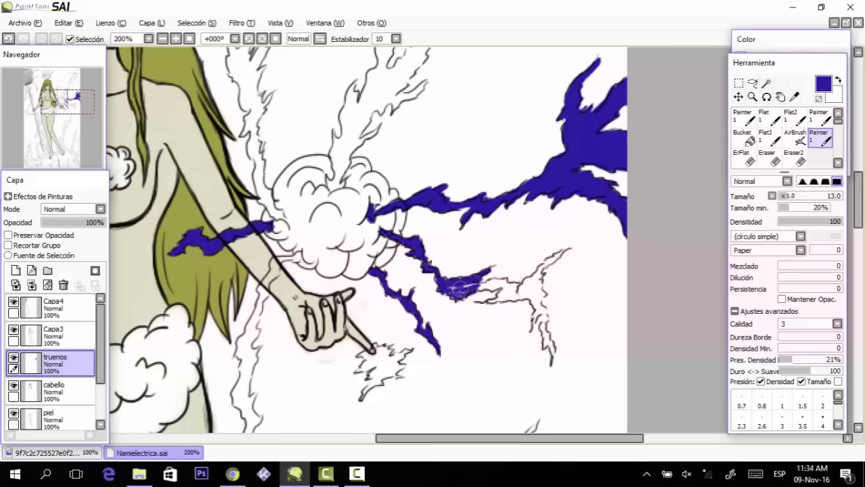
scroll(554, 241, "up", 1)
key("bracketright")
left_click_drag(457, 316, 579, 245)
left_click_drag(520, 311, 532, 401)
- Paint the bolts rising from the hand-side cloud next to the hair dark blue
scroll(432, 240, "up", 3)
left_click_drag(221, 343, 247, 201)
mouse_move(331, 145)
left_mouse_down()
mouse_move(280, 213)
mouse_move(332, 86)
left_mouse_up()
left_click_drag(341, 138, 397, 64)
left_click_drag(549, 438, 484, 438)
mouse_move(392, 409)
left_mouse_down()
mouse_move(352, 365)
mouse_move(330, 254)
mouse_move(369, 125)
left_mouse_up()
mouse_move(331, 196)
left_mouse_down()
mouse_move(311, 169)
mouse_move(355, 57)
left_mouse_up()
- Paint the bolts on one side of the cloud crown and the large bolt in the canvas's upper-right corner dark blue
left_click_drag(858, 173, 858, 136)
left_click_drag(355, 392, 370, 346)
left_click_drag(484, 438, 552, 438)
left_click_drag(858, 135, 859, 124)
mouse_move(365, 409)
left_mouse_down()
mouse_move(446, 365)
mouse_move(551, 274)
left_mouse_up()
mouse_move(393, 322)
left_mouse_down()
mouse_move(560, 198)
mouse_move(518, 191)
mouse_move(560, 97)
mouse_move(598, 77)
left_mouse_up()
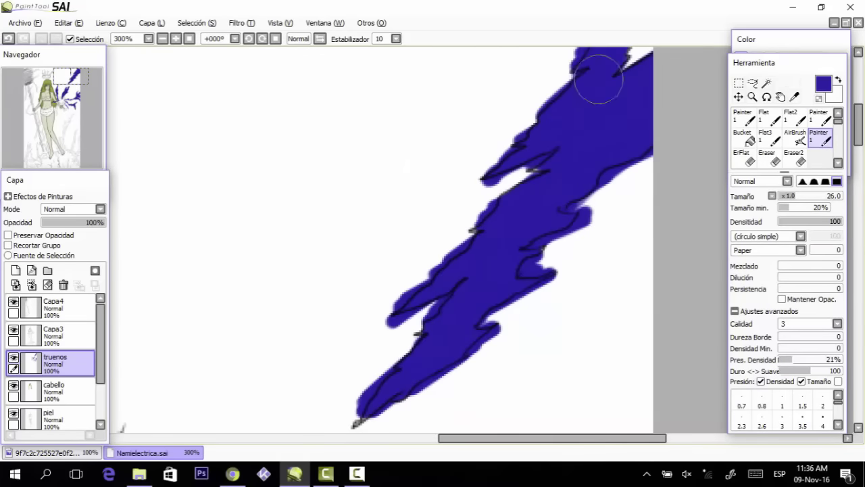
- Paint the remaining crown bolts and the two bolts shooting from the scribbled staff head dark blue
scroll(599, 77, "down", 3)
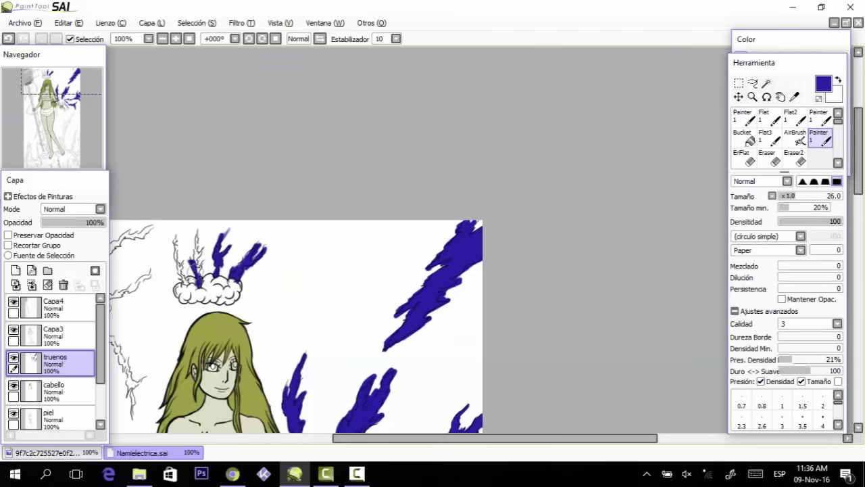
left_click_drag(177, 260, 176, 236)
left_click_drag(392, 439, 332, 439)
left_click_drag(244, 264, 281, 233)
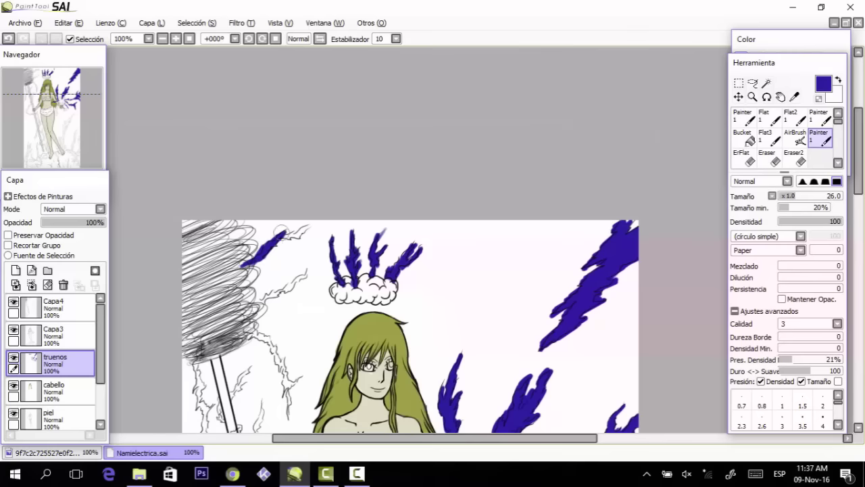
left_click_drag(260, 304, 306, 273)
- Paint the bolts hanging below the staff head, those around the staff hand and the fingertip spark dark blue
left_click_drag(858, 154, 859, 200)
left_click_drag(200, 146, 199, 189)
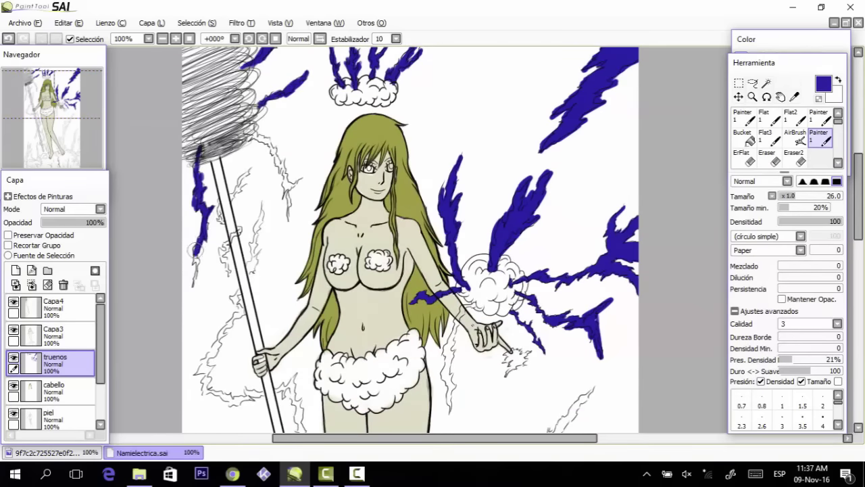
mouse_move(238, 296)
left_mouse_down()
mouse_move(210, 355)
mouse_move(224, 398)
left_mouse_up()
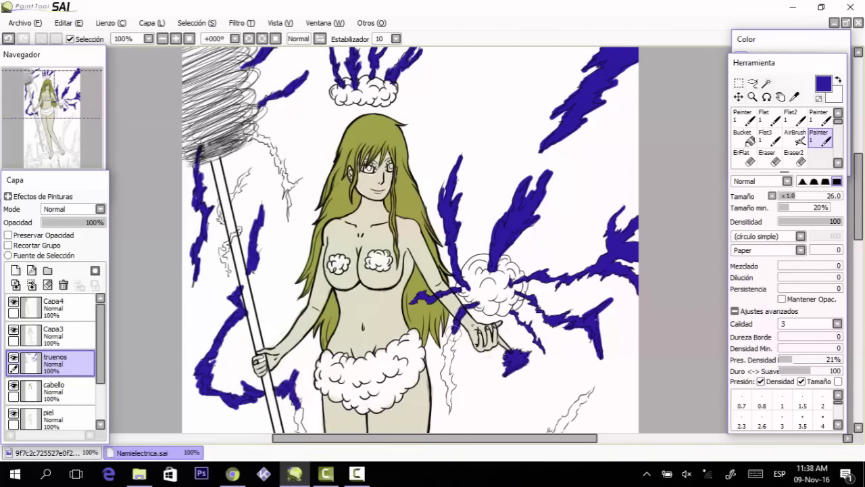
- Paint the bolts winding around the staff beside the thighs and knees dark blue
scroll(447, 371, "down", 4)
left_click_drag(292, 284, 270, 359)
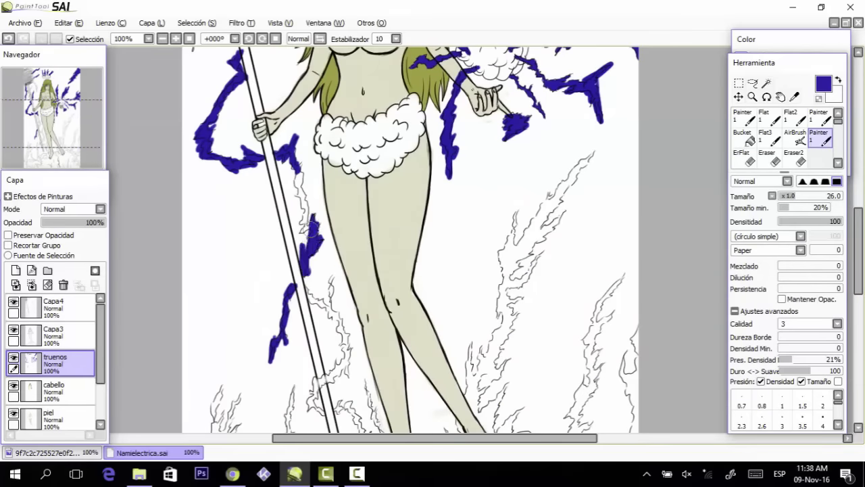
left_click_drag(310, 293, 334, 372)
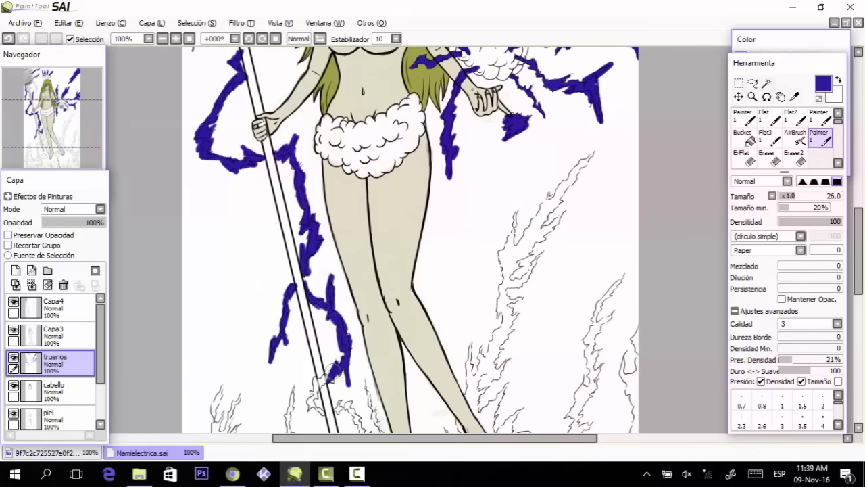
- Paint the large bolt in the canvas's lower-left corner and the thin bolts rising from the nearby clouds dark blue
scroll(311, 405, "down", 4)
mouse_move(192, 395)
left_mouse_down()
mouse_move(215, 217)
mouse_move(216, 250)
left_mouse_up()
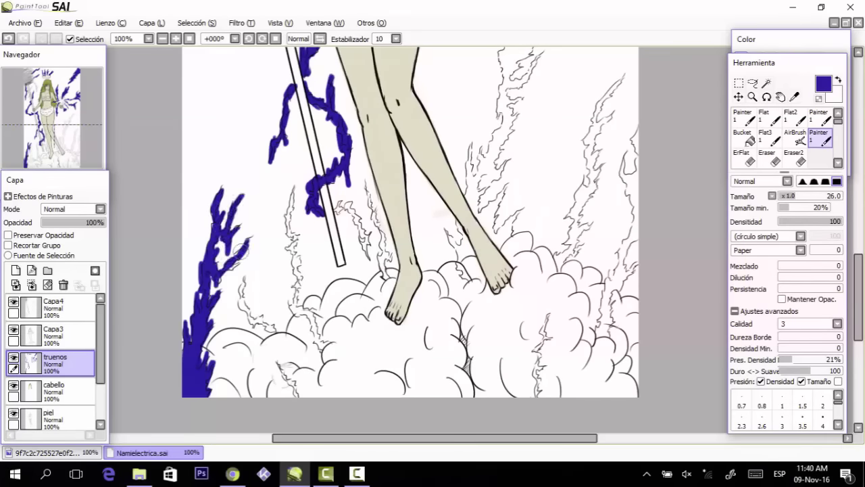
left_click_drag(244, 304, 280, 341)
left_click_drag(278, 364, 303, 396)
left_click_drag(331, 348, 298, 280)
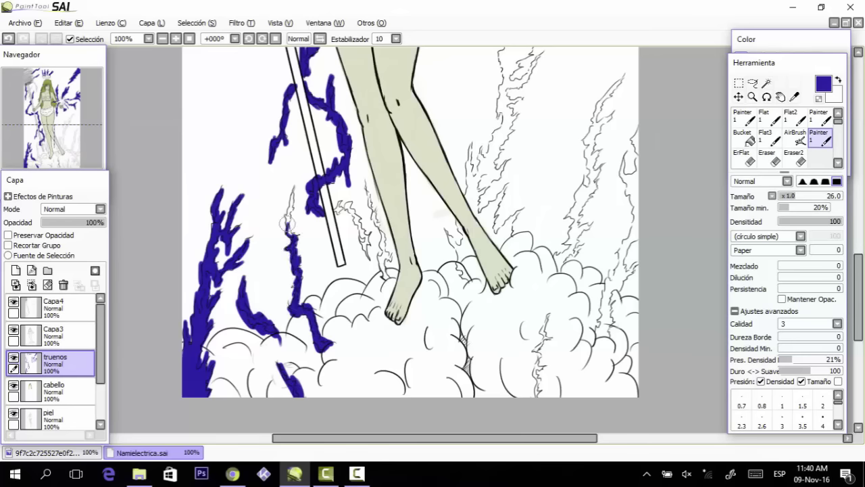
- Paint the bolts between the staff and the calf, on the front cloud and along the canvas's lower-right edge dark blue
left_click_drag(386, 283, 368, 197)
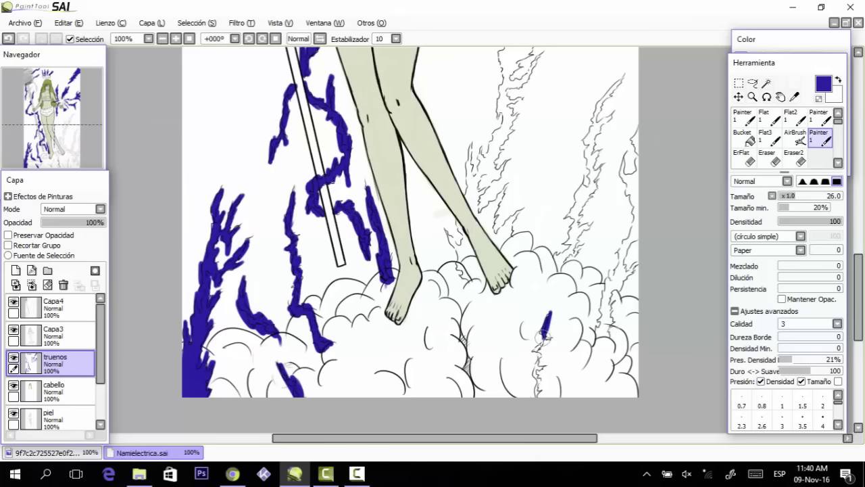
scroll(536, 394, "right", 3)
left_click_drag(546, 125, 520, 301)
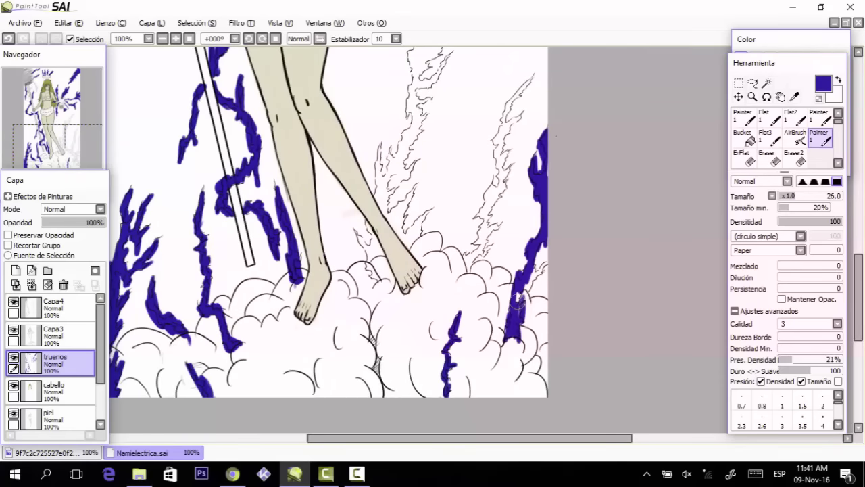
mouse_move(481, 279)
left_mouse_down()
mouse_move(500, 132)
mouse_move(534, 74)
left_mouse_up()
- Paint the tall branching bolt beside the legs and the small bolt between the feet dark blue
scroll(534, 74, "up", 5)
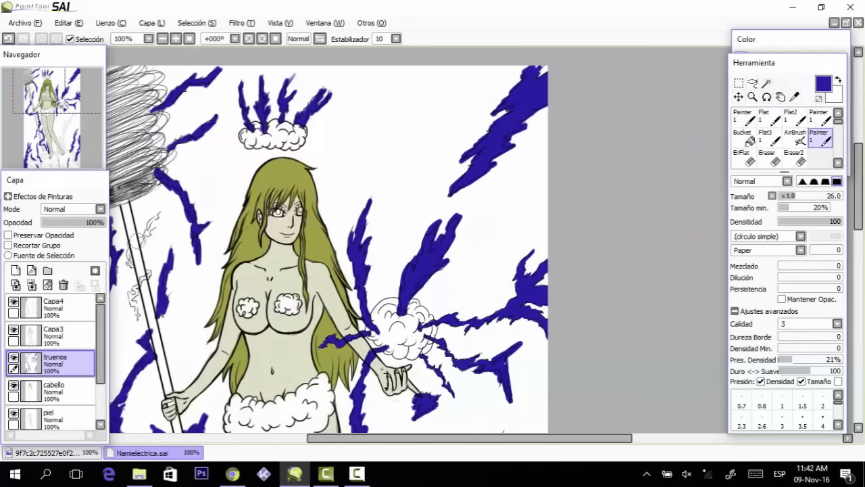
scroll(534, 74, "down", 5)
mouse_move(508, 54)
left_mouse_down()
mouse_move(433, 135)
mouse_move(409, 176)
mouse_move(402, 220)
left_mouse_up()
mouse_move(410, 186)
left_mouse_down()
mouse_move(422, 203)
mouse_move(379, 314)
mouse_move(398, 260)
mouse_move(382, 301)
mouse_move(412, 325)
left_mouse_up()
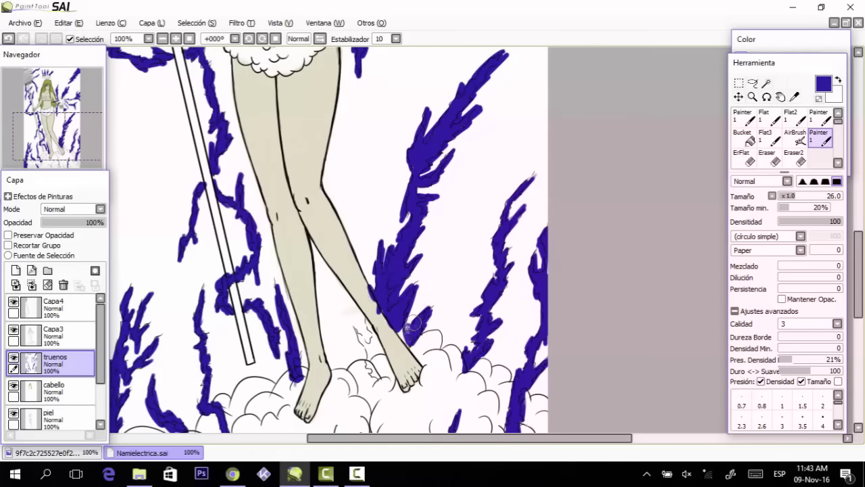
left_click_drag(384, 351, 364, 326)
scroll(564, 274, "down", 3)
scroll(428, 271, "up", 1)
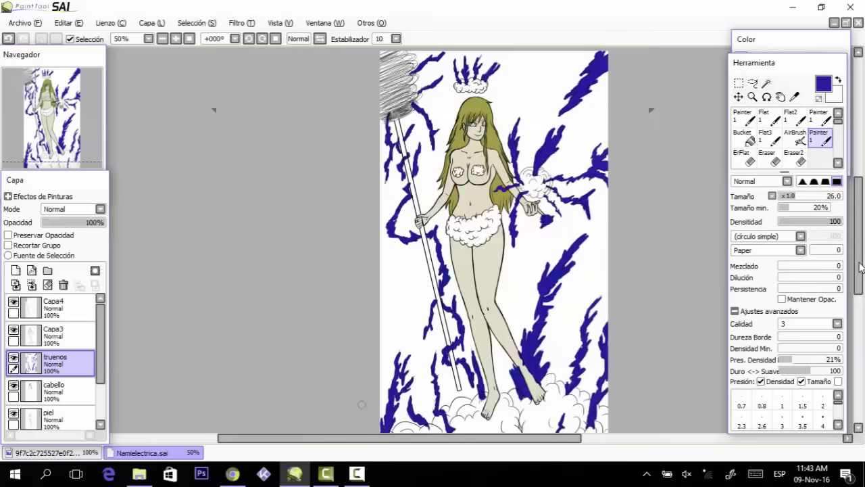
left_click(362, 468)
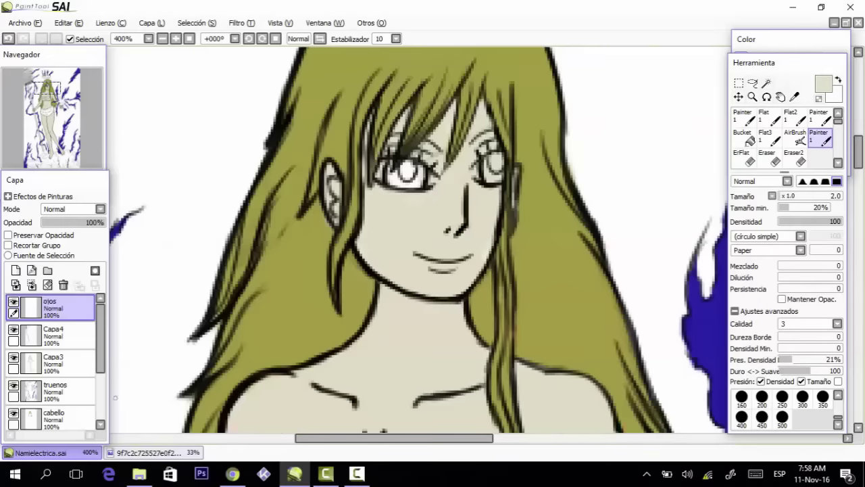
- Check the eyes in the reference image and paint the whites of the figure's eyes on the ojos layer
left_click(135, 453)
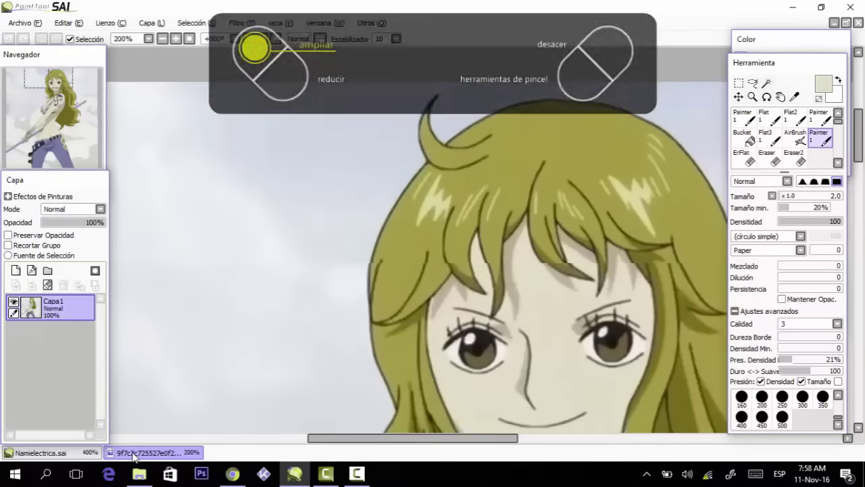
left_click(40, 452)
scroll(419, 236, "up", 1)
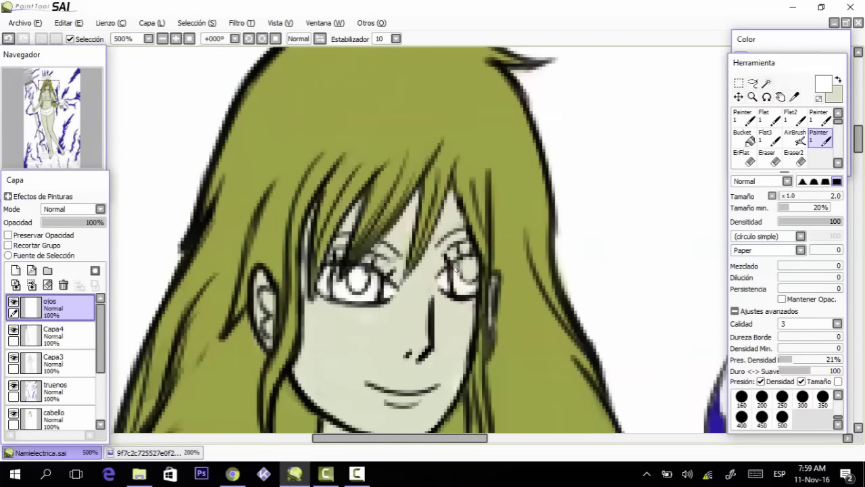
- Take black from the reference image and paint the pupil and upper iris of the eye under the fringe around a white highlight
left_click(149, 453)
left_click(66, 454)
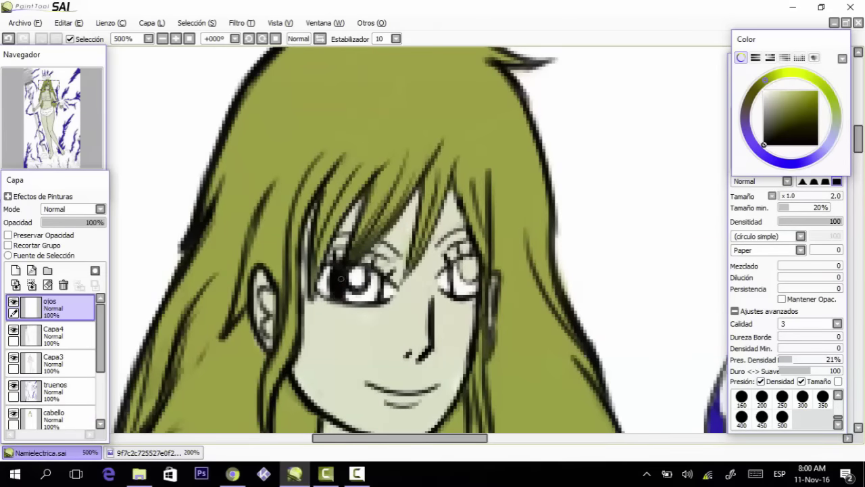
key("ctrl+z")
scroll(340, 278, "down", 2)
scroll(342, 273, "up", 3)
mouse_move(335, 274)
left_mouse_down()
mouse_move(330, 307)
mouse_move(342, 314)
left_mouse_up()
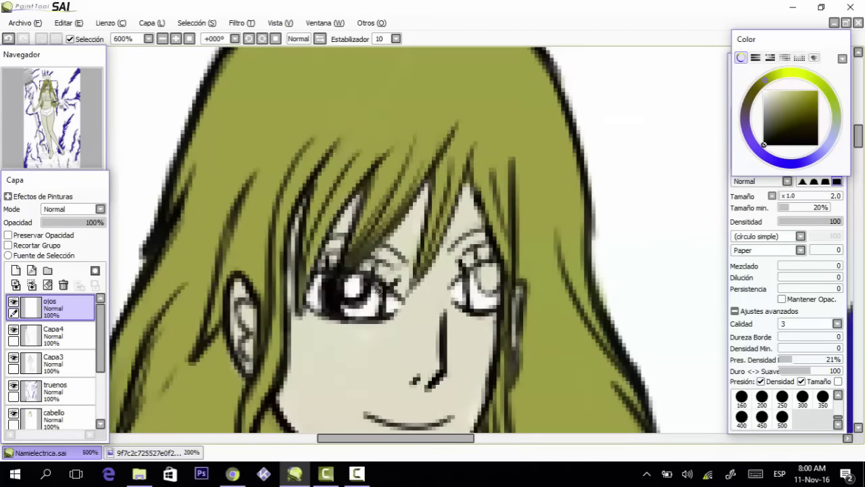
key("ctrl+z")
left_click_drag(353, 276, 354, 295)
- Fill that eye's lower iris with the olive brown sampled from the reference eye and trim its white highlight with black
left_click(145, 452)
right_click(614, 348)
left_click(54, 453)
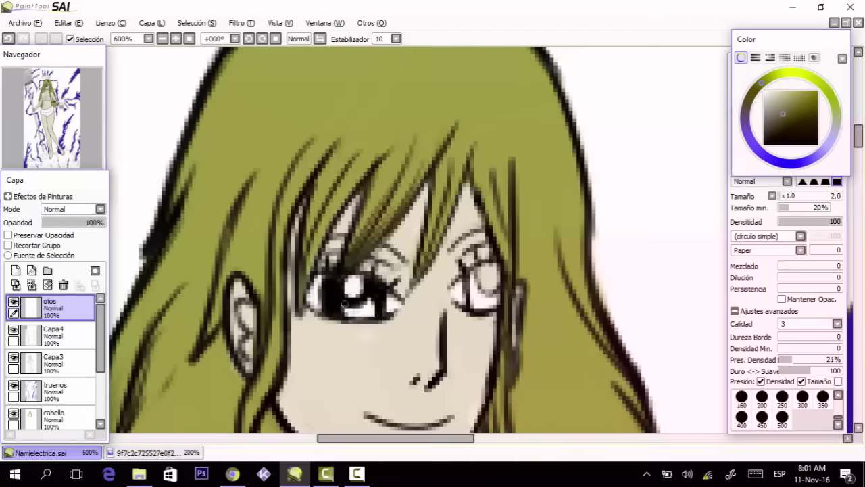
scroll(372, 308, "down", 3)
left_click(129, 453)
left_click(54, 453)
scroll(375, 334, "up", 5)
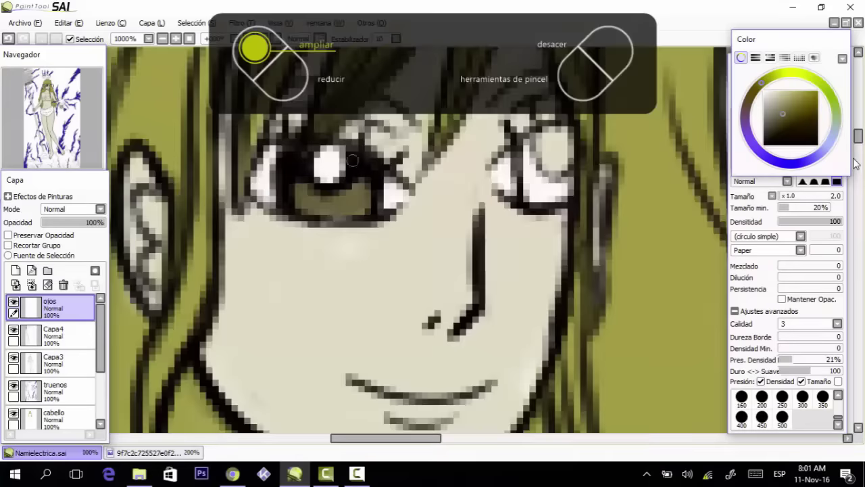
right_click(354, 155)
left_click_drag(316, 152, 342, 156)
- Paint the other eye with a black pupil, an olive-brown lower iris and a small white highlight
scroll(351, 183, "down", 3)
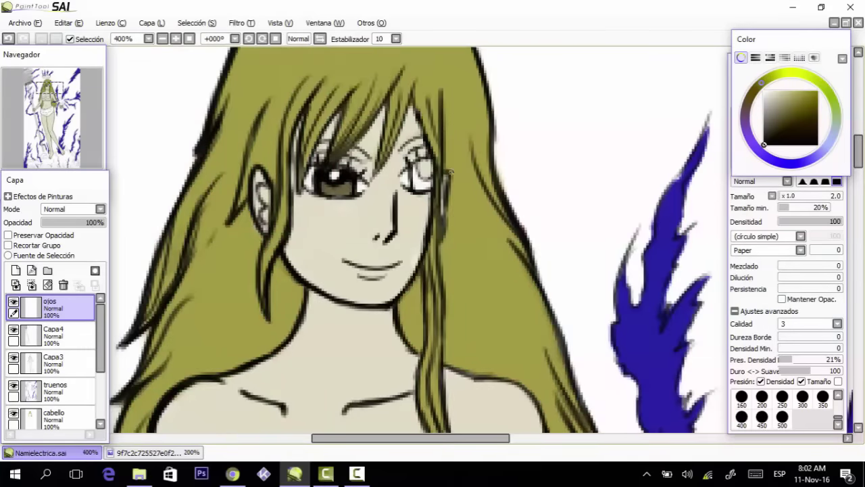
scroll(432, 173, "up", 2)
mouse_move(406, 162)
left_mouse_down()
mouse_move(414, 197)
mouse_move(416, 148)
mouse_move(416, 182)
mouse_move(427, 176)
mouse_move(436, 189)
left_mouse_up()
right_click(260, 197)
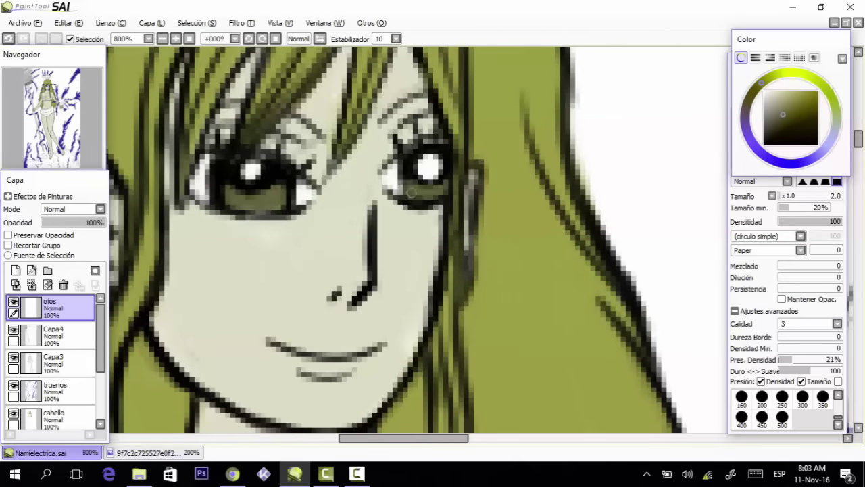
scroll(406, 237, "down", 2)
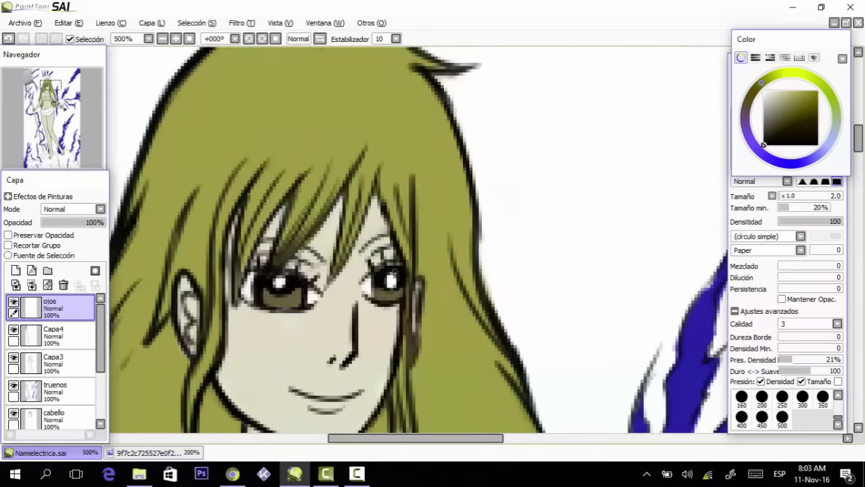
scroll(405, 236, "down", 3)
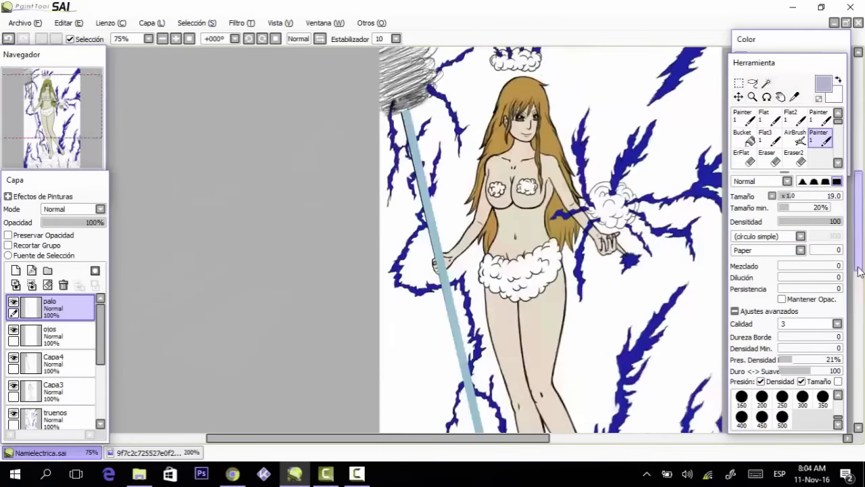
- Erase the lavender colour spilling past the staff's outline on the palo layer with Eraser2 at size 5
left_click(801, 159)
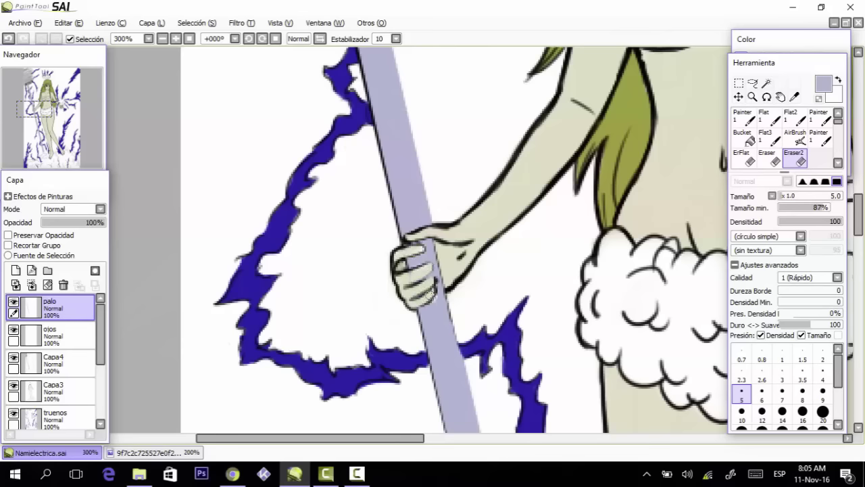
scroll(708, 238, "up", 3)
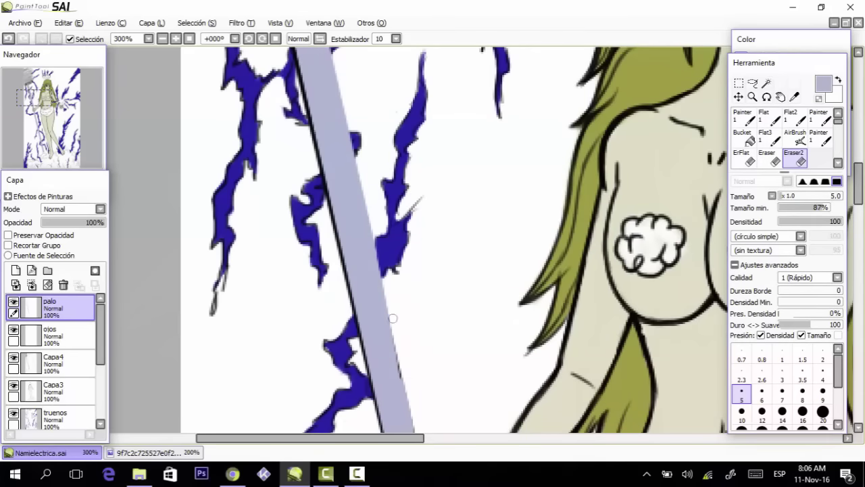
left_click_drag(392, 319, 409, 398)
left_click_drag(857, 190, 857, 321)
mouse_move(645, 399)
left_mouse_down()
mouse_move(676, 375)
mouse_move(674, 397)
left_mouse_up()
scroll(666, 352, "up", 1)
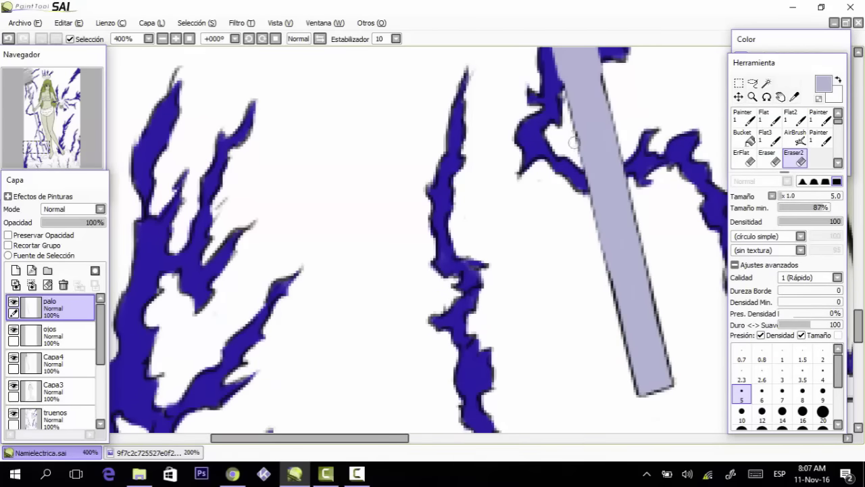
scroll(573, 142, "up", 4)
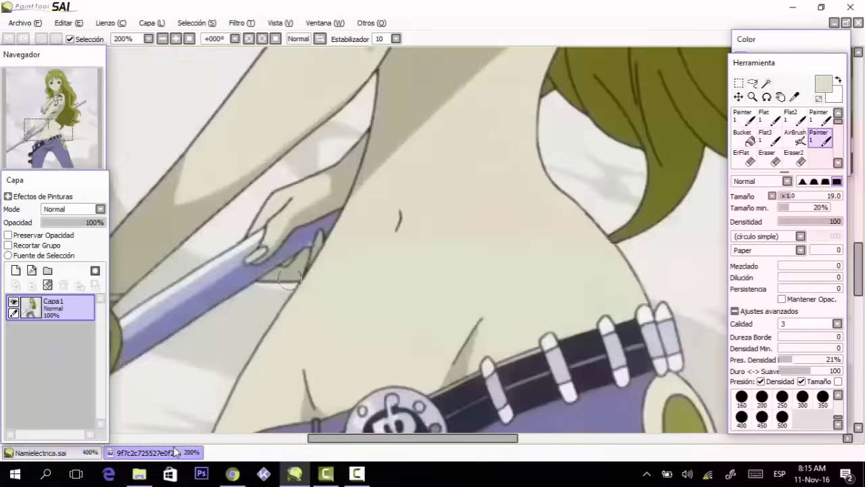
- Paint a grey-beige shadow under the chin and move the sombrapiel layer directly above piel
left_click_drag(399, 284, 467, 314)
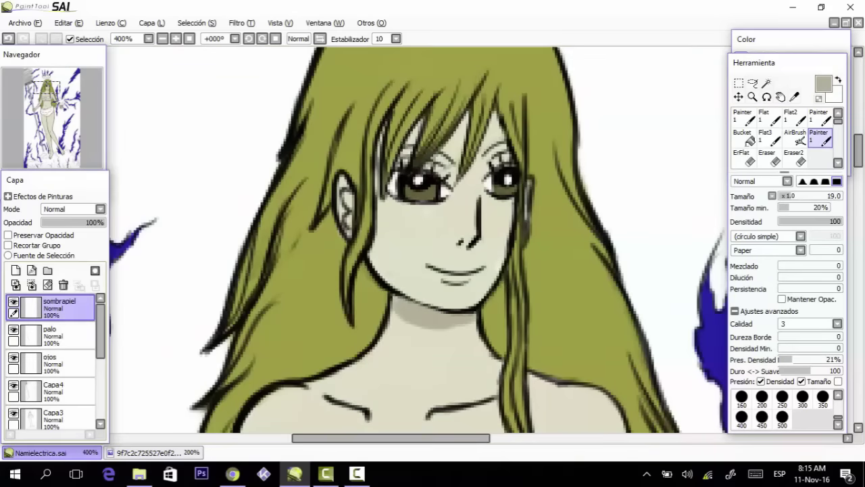
left_click_drag(60, 308, 60, 399)
left_click_drag(101, 331, 101, 368)
left_click_drag(60, 303, 59, 400)
- Shade the neck, nose, lower lip, side of the face and forehead below the fringe in grey-beige
left_click_drag(469, 323, 485, 343)
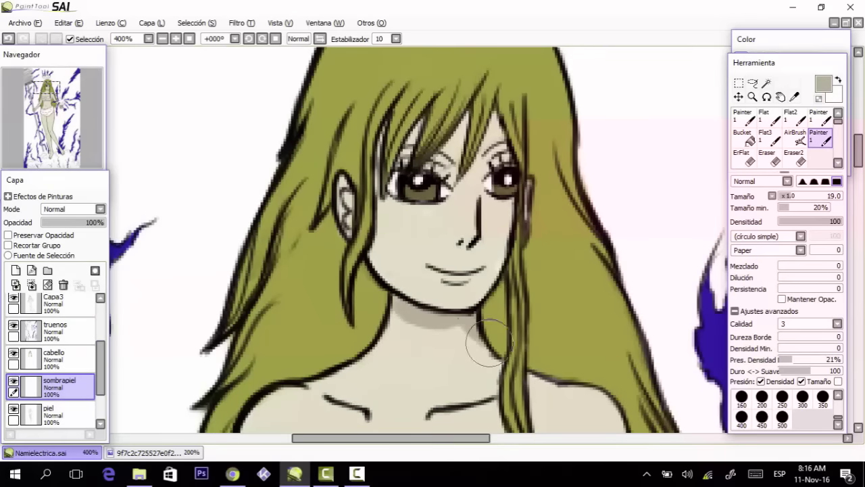
left_click_drag(472, 237, 461, 241)
left_click_drag(447, 278, 475, 277)
mouse_move(403, 146)
left_mouse_down()
mouse_move(376, 203)
mouse_move(404, 289)
left_mouse_up()
mouse_move(419, 123)
left_mouse_down()
mouse_move(444, 138)
mouse_move(457, 164)
mouse_move(505, 143)
mouse_move(462, 144)
mouse_move(435, 105)
left_mouse_up()
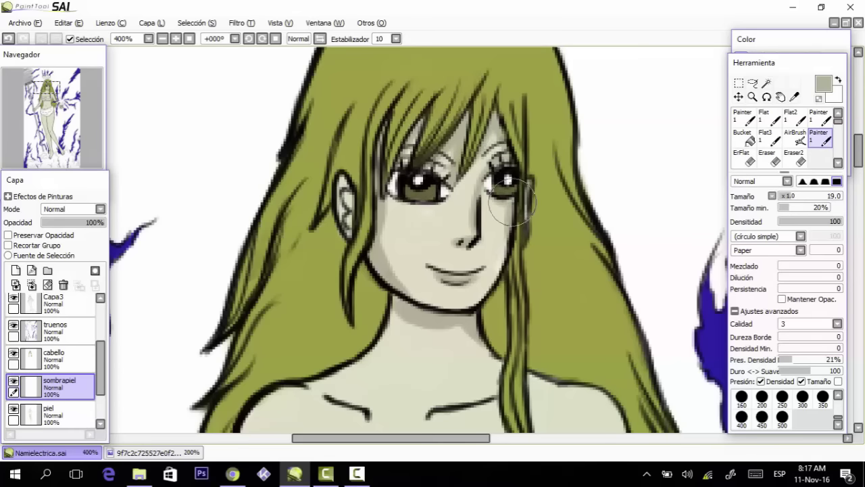
key("ctrl+minus")
key("ctrl+z")
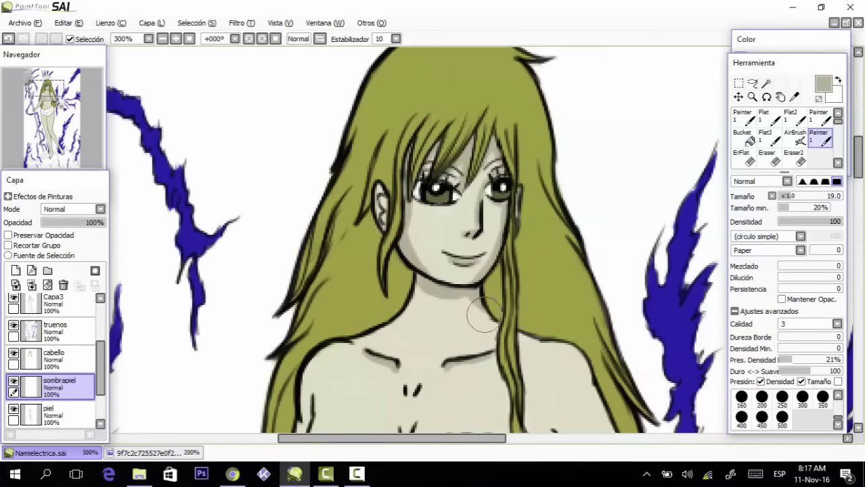
- Shade the chest, arms and sides of the torso in grey-beige
key("ctrl+minus")
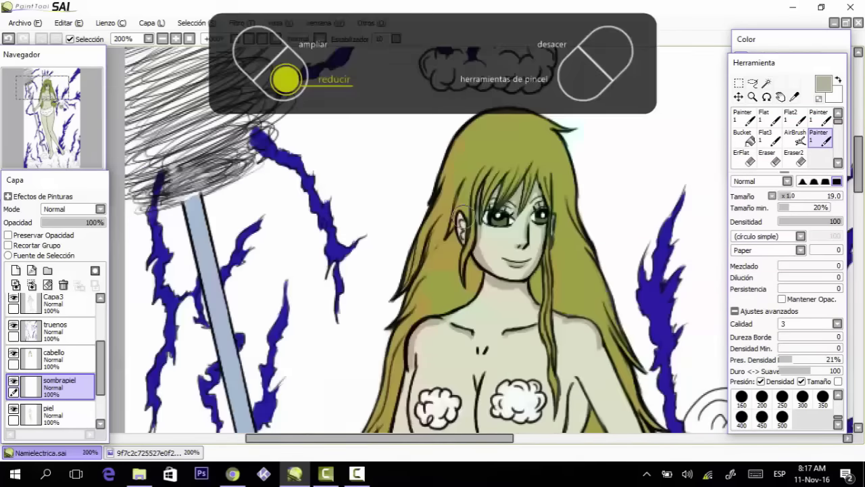
scroll(495, 268, "down", 5)
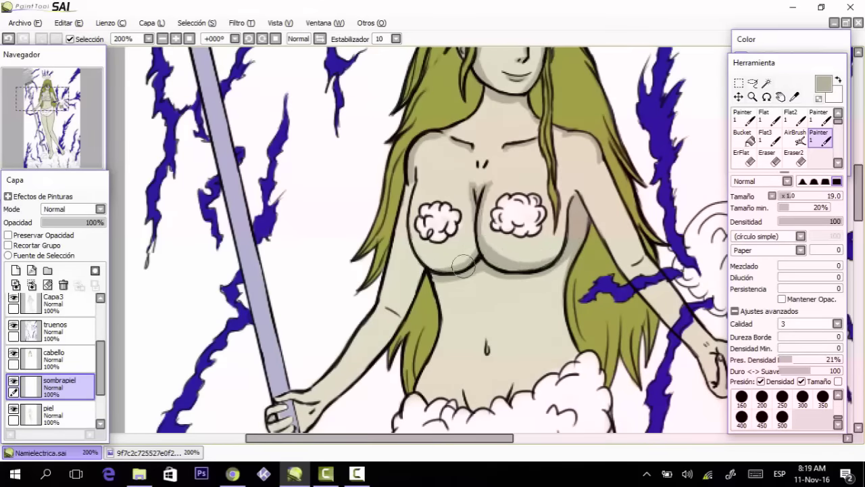
left_click_drag(409, 165, 419, 251)
key("ctrl+z")
left_click_drag(396, 324, 409, 299)
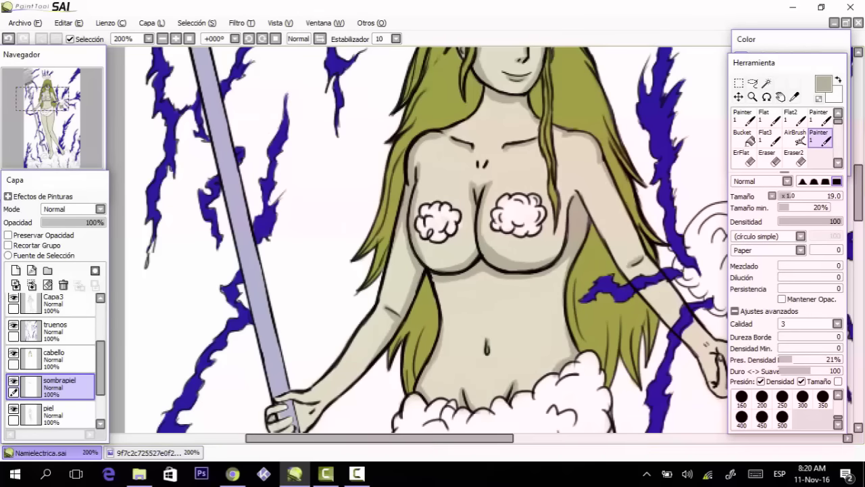
- Shade the upper thighs along the lower edge of the cloud skirt in grey-beige
scroll(307, 242, "down", 5)
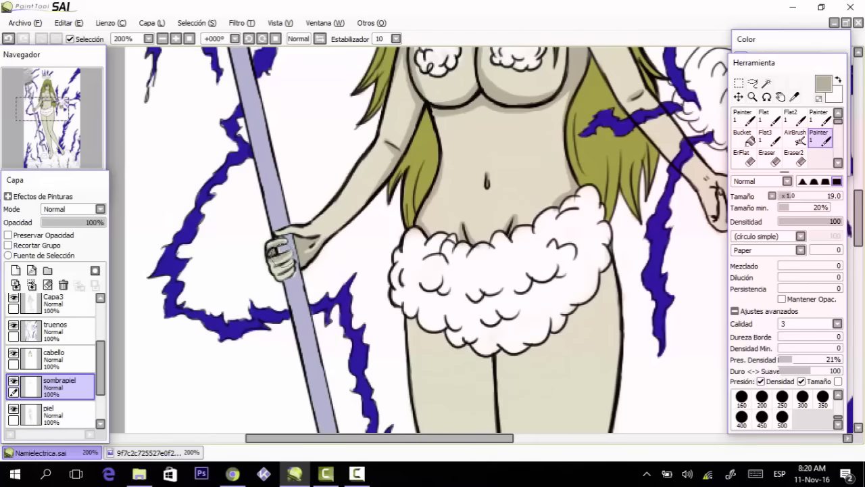
key("ctrl+z")
mouse_move(498, 354)
left_mouse_down()
mouse_move(533, 347)
mouse_move(568, 318)
left_mouse_up()
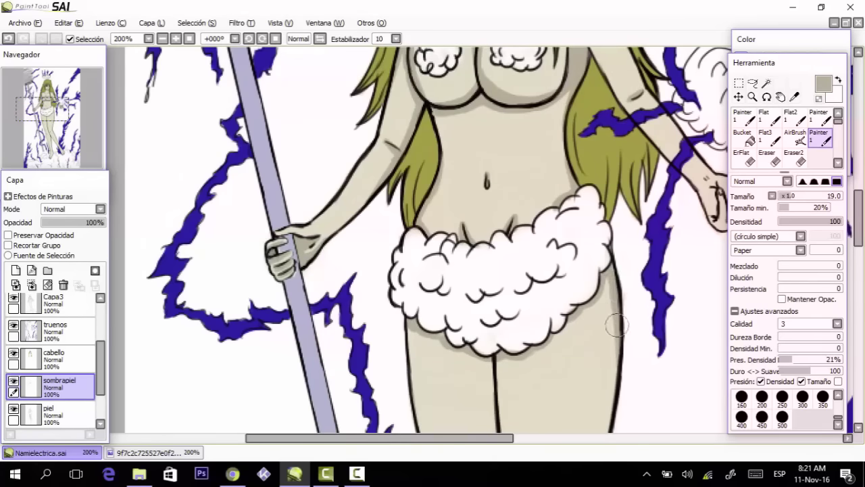
- Shade the free hand, the knees, the lower legs and the feet in grey-beige on the sombrapiel layer
left_click_drag(713, 212, 573, 203)
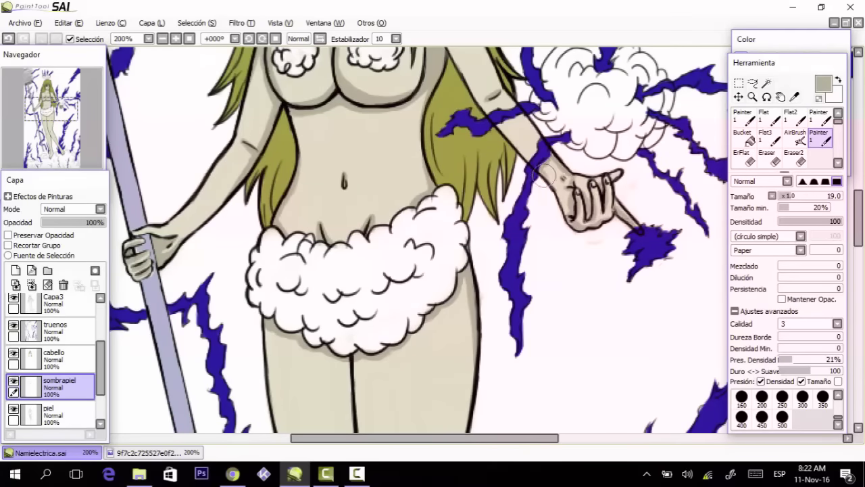
left_click(857, 273)
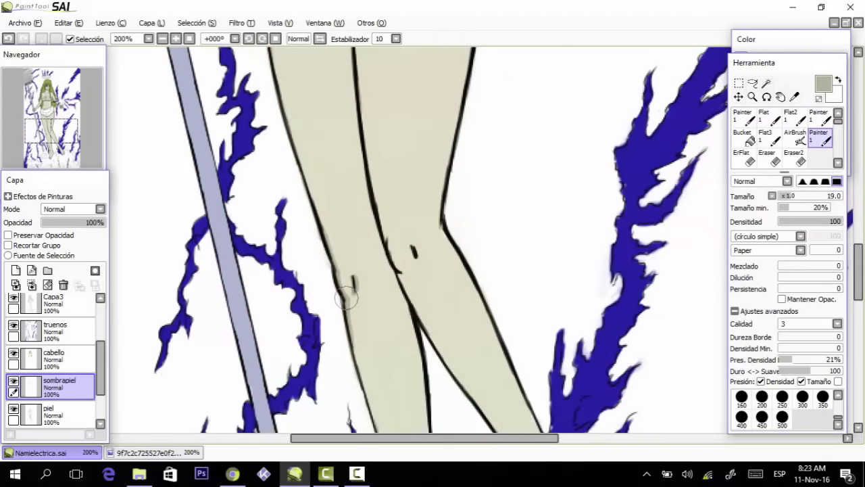
scroll(438, 275, "down", 5)
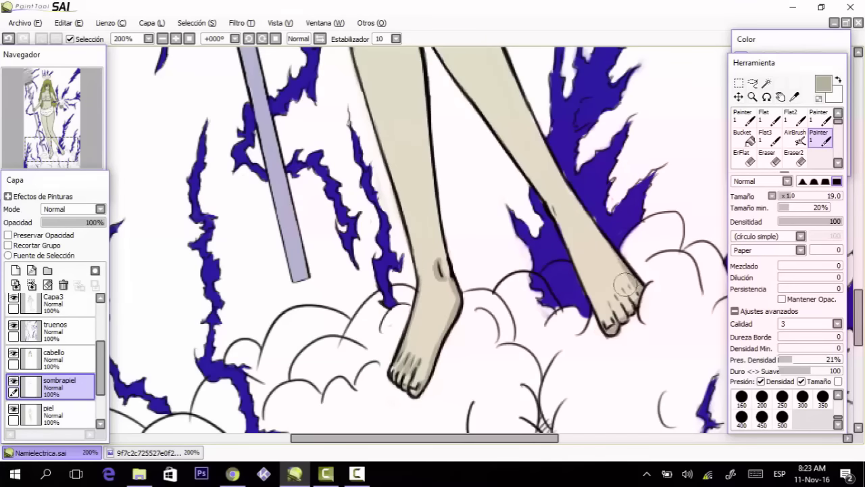
scroll(388, 149, "up", 5)
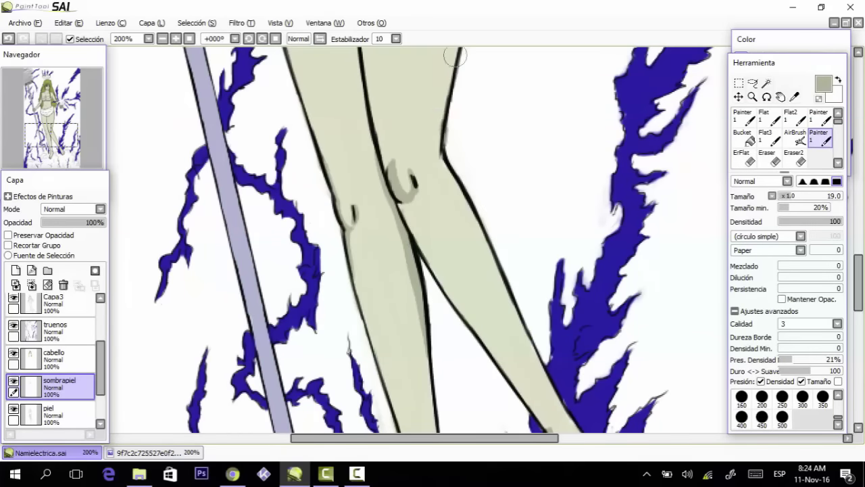
- Shade the outer edge of the thigh beside the staff in grey-beige
scroll(352, 176, "up", 4)
left_click_drag(267, 124, 269, 233)
key("Page_Down")
key("Page_Down")
key("Page_Down")
left_click_drag(858, 311, 858, 263)
key("Page_Up")
key("Page_Up")
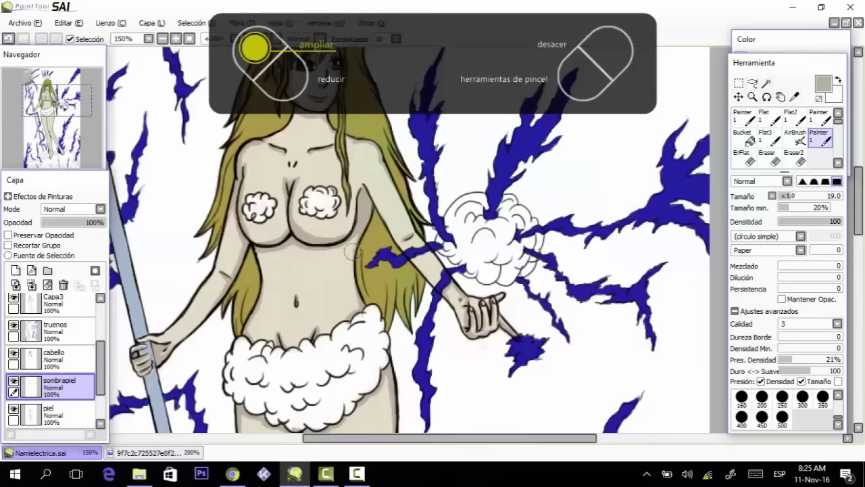
- Create a layer named cabellosombra for the hair shadows
left_click(16, 271)
double_click(61, 412)
type("cabellos")
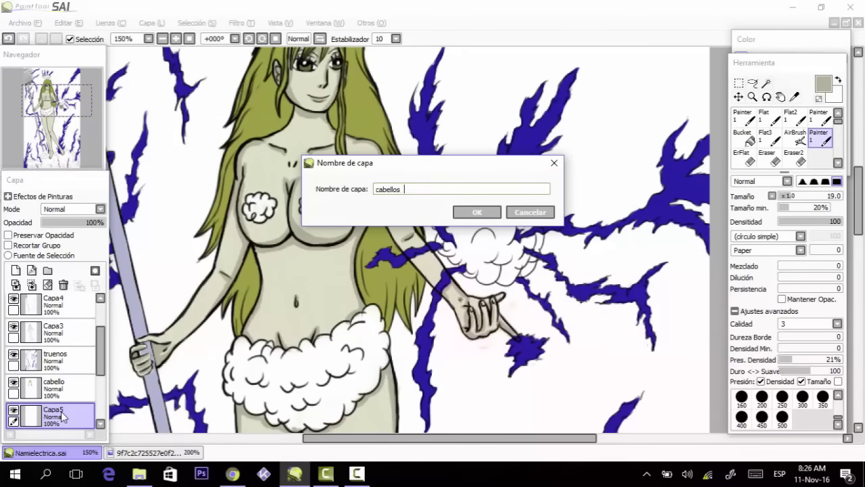
type("ombra")
left_click(473, 211)
- Sample the dark olive hair shadow colour from the reference image and move cabellosombra directly above cabello
left_click(150, 453)
right_click(604, 104)
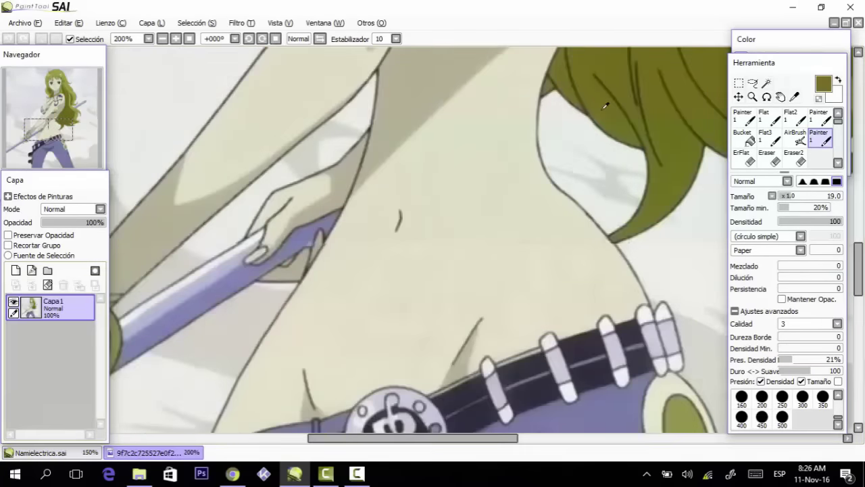
left_click(51, 453)
key("ctrl+z")
left_click_drag(73, 413, 63, 379)
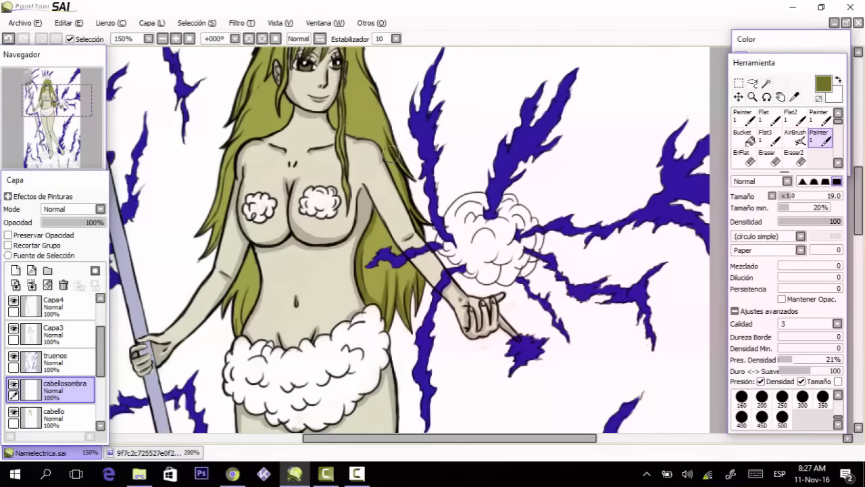
- Shade the hair around the head, along the shoulders and behind the raised arm in dark olive
scroll(654, 329, "up", 3)
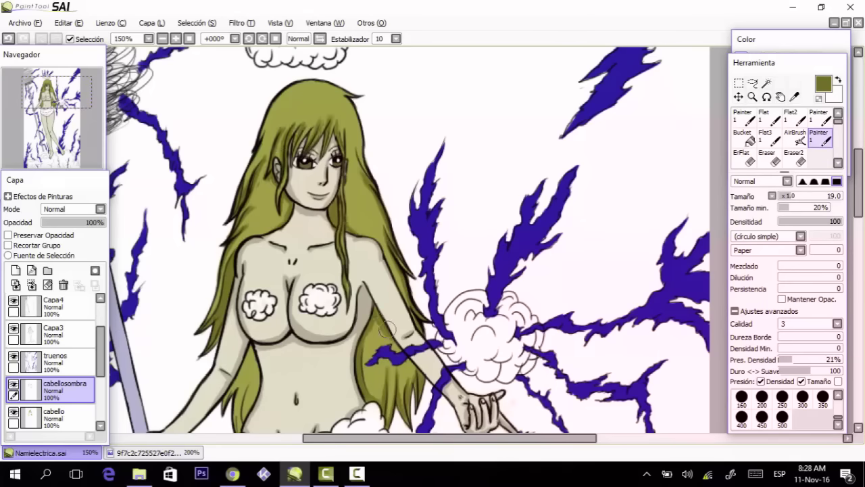
left_click_drag(355, 138, 363, 191)
key("Page_Down")
key("Page_Down")
key("Page_Up")
key("Page_Up")
key("Page_Up")
key("ctrl+z")
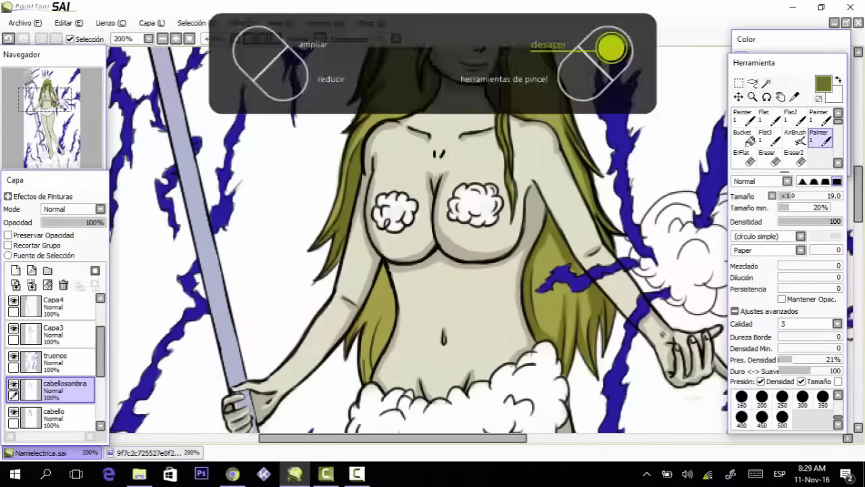
- Shade the hair lock between the staff arm and the waist in dark olive
mouse_move(386, 270)
left_mouse_down()
mouse_move(396, 316)
mouse_move(378, 343)
left_mouse_up()
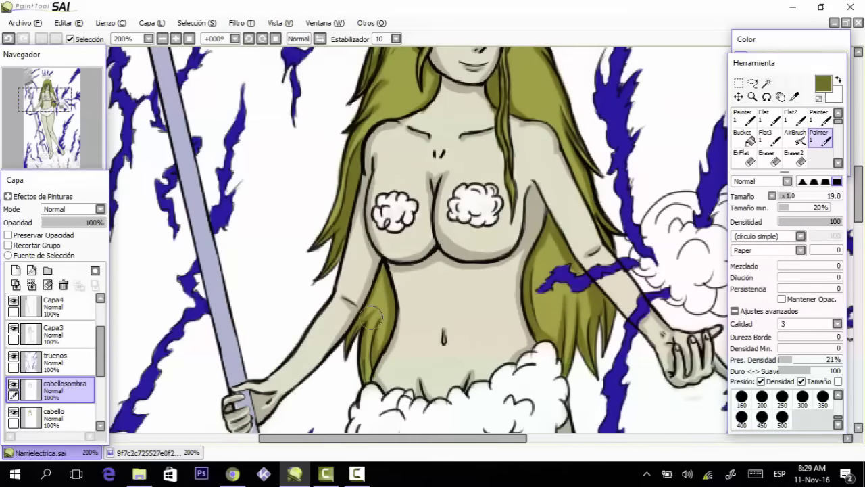
scroll(534, 267, "up", 4)
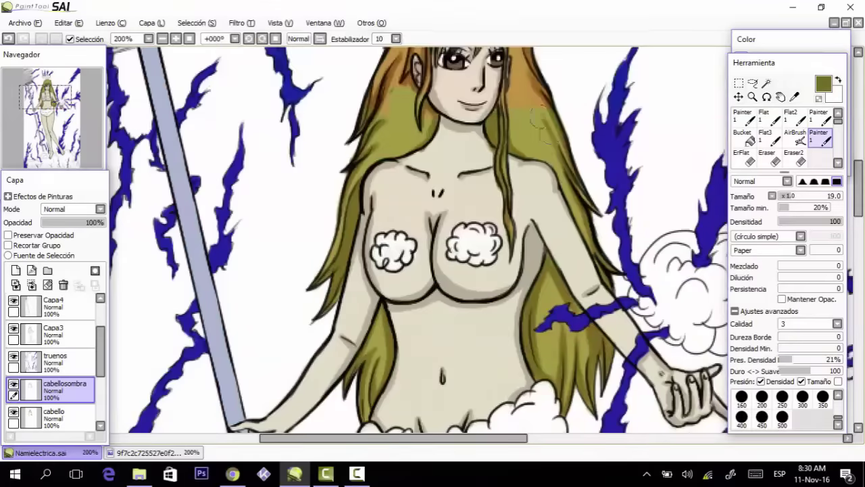
scroll(453, 265, "down", 5)
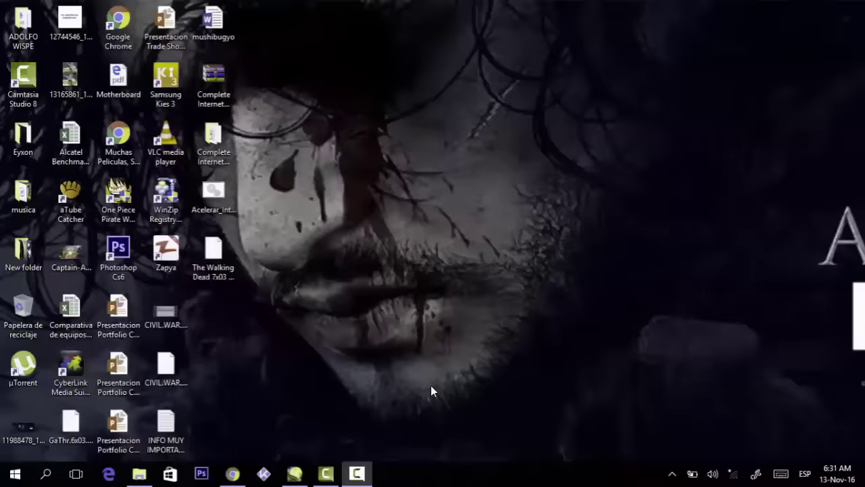
- Switch back to PaintTool SAI and sample the staff's blue-violet shadow colour from the reference image
left_click(295, 473)
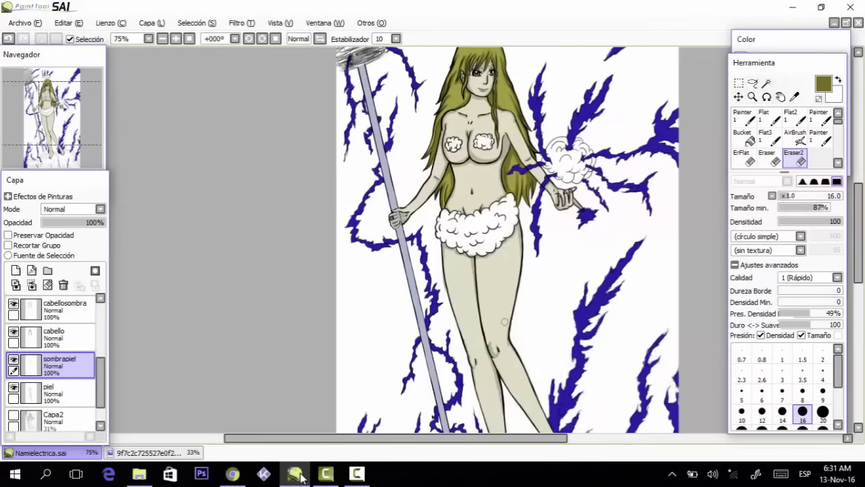
scroll(860, 212, "up", 2)
left_click_drag(212, 197, 344, 319)
left_click(150, 453)
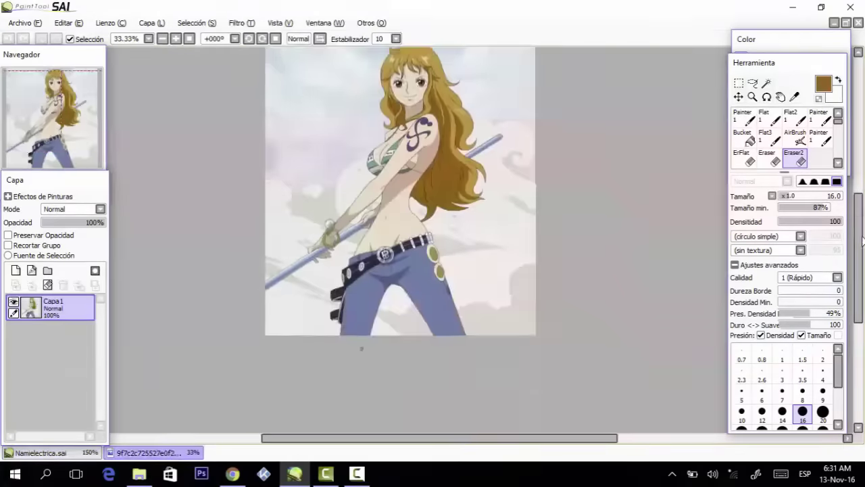
scroll(361, 347, "up", 3)
right_click(170, 161)
left_click(70, 454)
- Paint a blue-violet shadow stripe down the upper staff on the palo layer with the Painter brush
left_click_drag(100, 362, 100, 329)
left_click(60, 308)
left_click(14, 302)
left_click(14, 302)
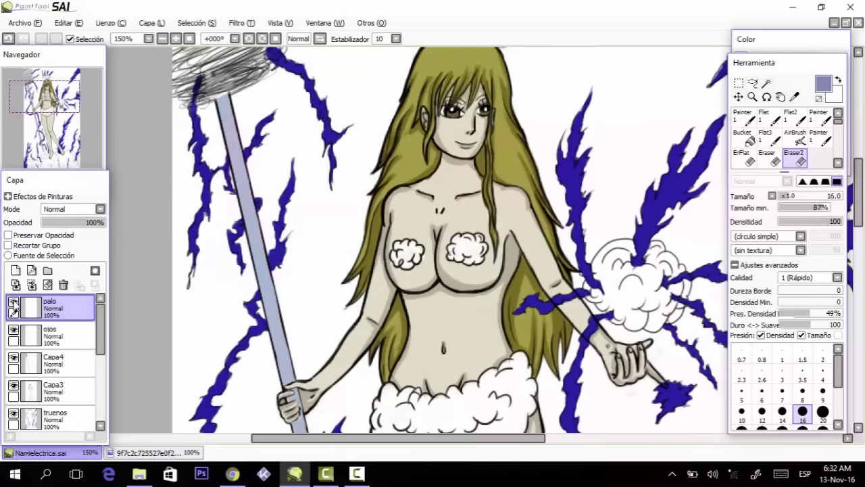
key("ctrl+z")
left_click(819, 137)
left_click_drag(222, 100, 229, 108)
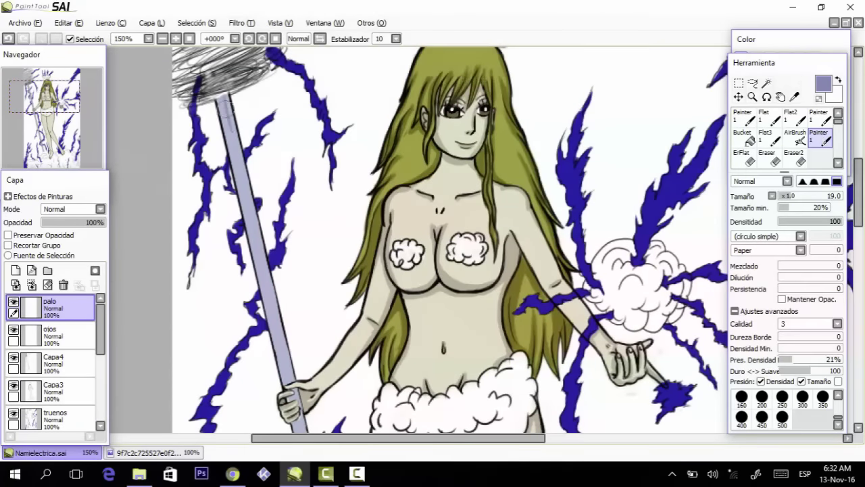
mouse_move(275, 306)
left_mouse_down()
mouse_move(292, 387)
mouse_move(291, 366)
left_mouse_up()
- Set the brush size to 14 and continue the staff's blue-violet shadow around the gripping hand
left_click_drag(858, 192, 858, 222)
left_click(788, 196)
scroll(312, 253, "up", 5)
left_click_drag(237, 177, 264, 194)
scroll(260, 193, "down", 3)
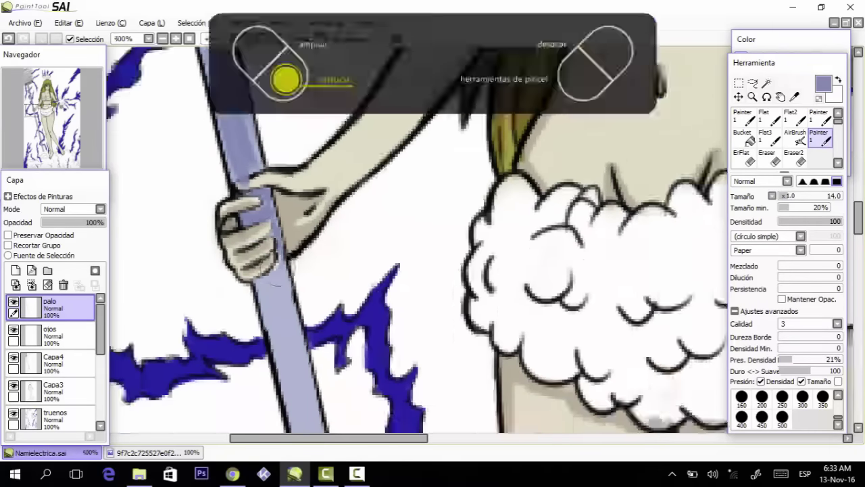
- Extend the blue-violet shadow stripe from below the hand to the lower end of the staff
left_click_drag(858, 219, 858, 247)
left_click_drag(304, 203, 329, 306)
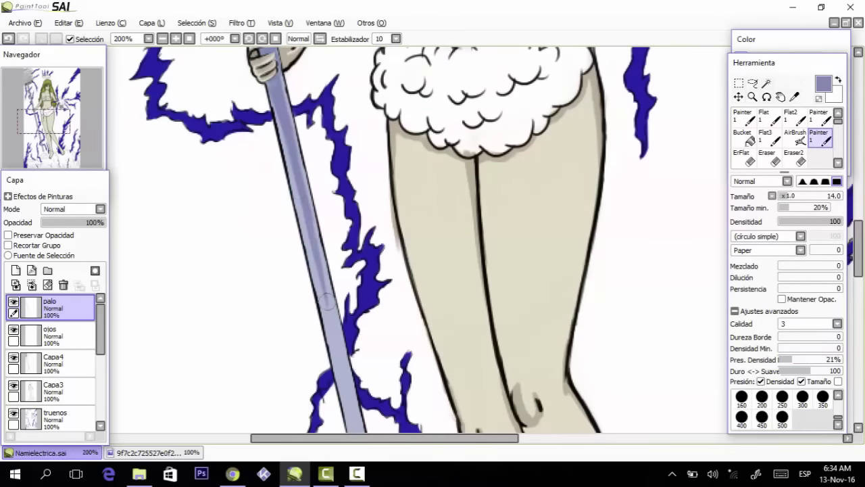
left_click_drag(318, 260, 358, 429)
left_click_drag(859, 247, 858, 274)
left_click_drag(349, 251, 376, 373)
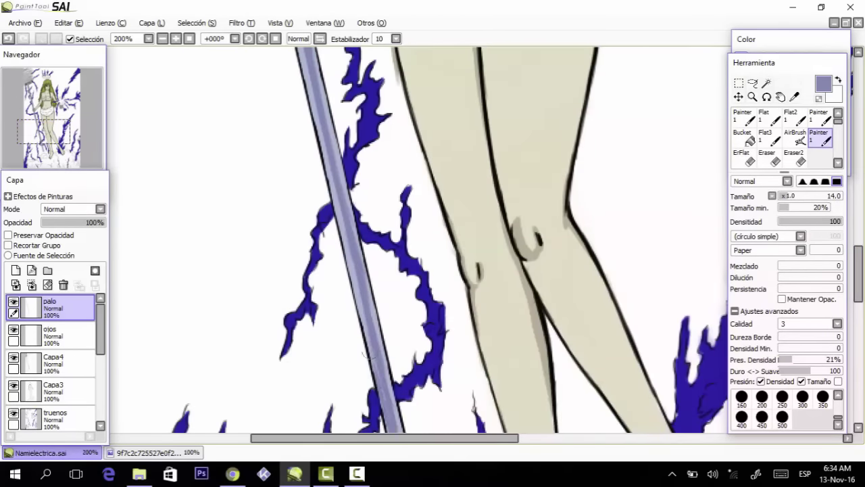
scroll(367, 354, "down", 2)
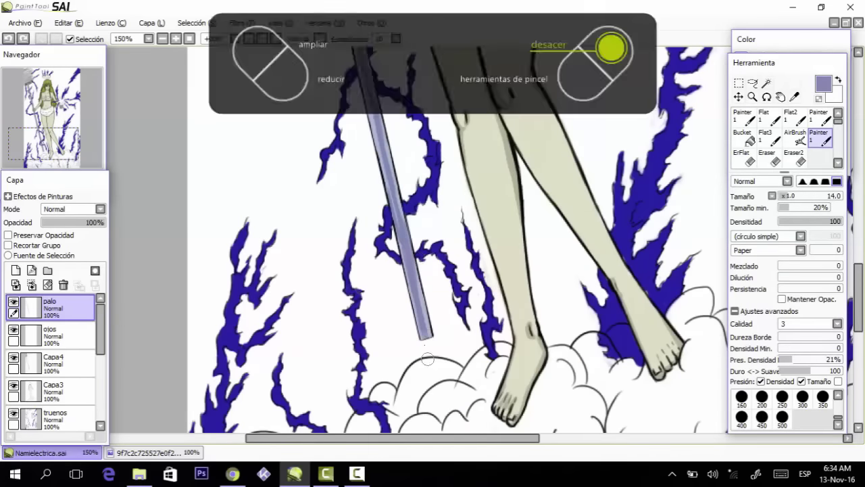
- Erase the skin shadow spilling outside the thigh outline and onto the cloud skirt on the sombrapiel layer with Eraser2
scroll(431, 335, "up", 2)
left_click_drag(859, 297, 858, 252)
left_click_drag(100, 328, 109, 364)
left_click(60, 407)
left_click(796, 158)
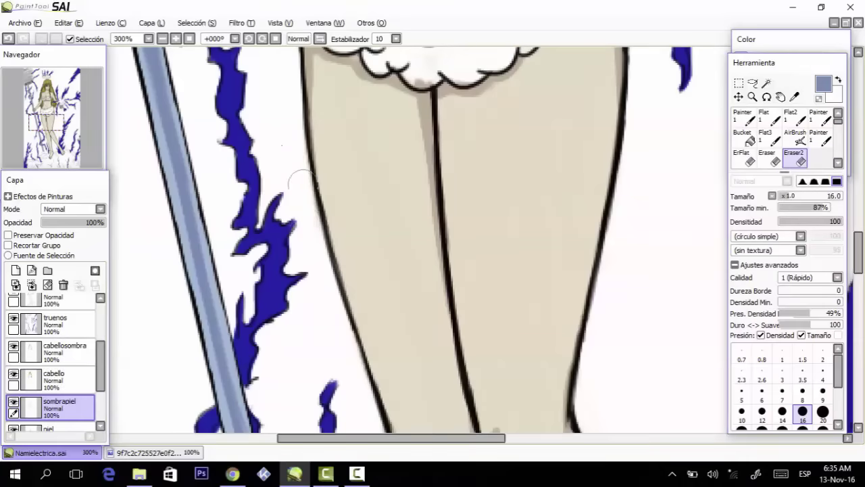
left_click_drag(304, 186, 306, 215)
left_click_drag(425, 71, 457, 71)
left_click_drag(100, 360, 99, 388)
scroll(349, 343, "down", 4)
scroll(54, 365, "up", 3)
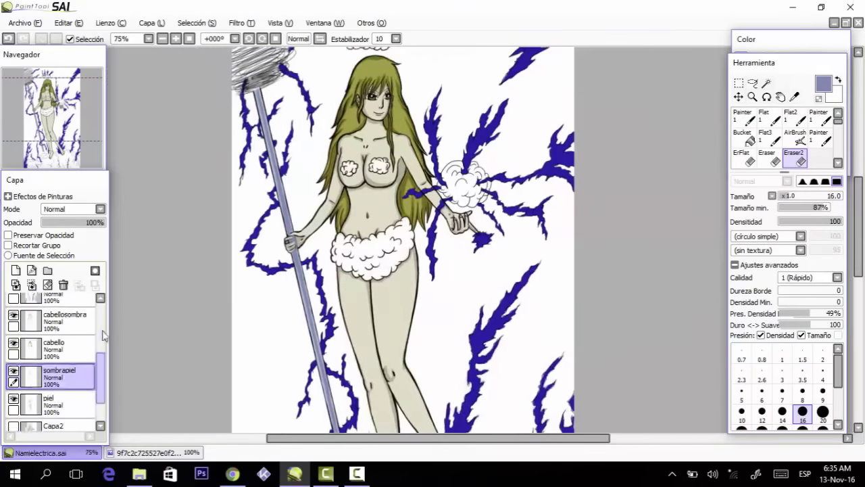
- Toggle layer visibility to identify the lightning line art and rename Capa4 as truenotraazos
left_click(13, 325)
left_click(15, 324)
scroll(55, 338, "up", 2)
left_click(57, 346)
left_click(13, 317)
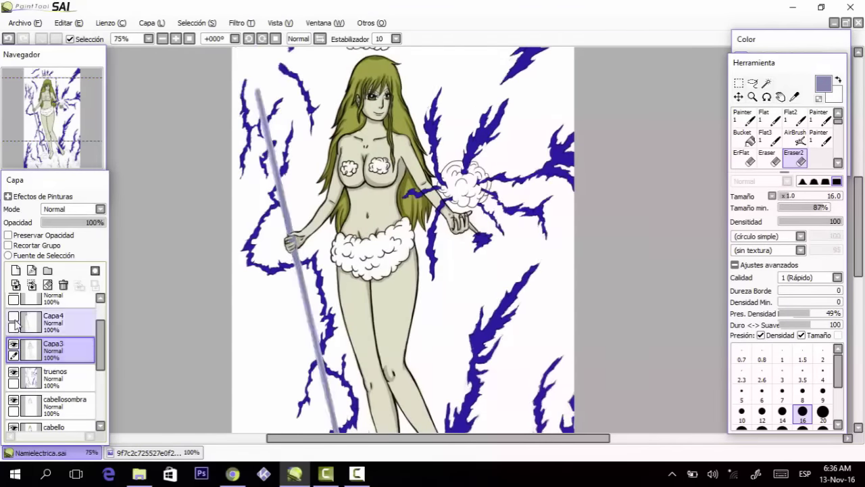
left_click(14, 317)
double_click(58, 324)
type("tr")
key("Return")
- Set the Painter brush to size 100 and turn on opacity preservation for the truenotraazos layer
left_click(820, 138)
left_click_drag(833, 198, 848, 199)
left_click_drag(270, 287, 302, 314)
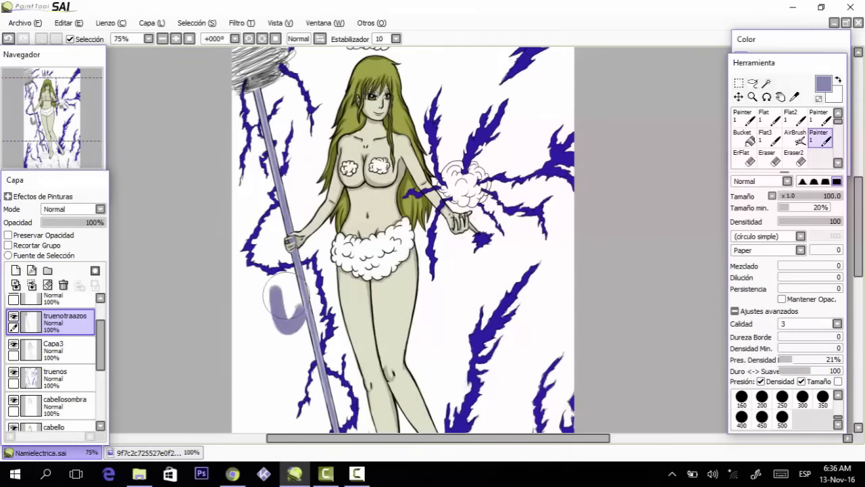
key("ctrl+z")
left_click(13, 236)
- Recolour the outlines of the lightning bolts around the staff and beside the legs in blue-violet
scroll(237, 197, "up", 3)
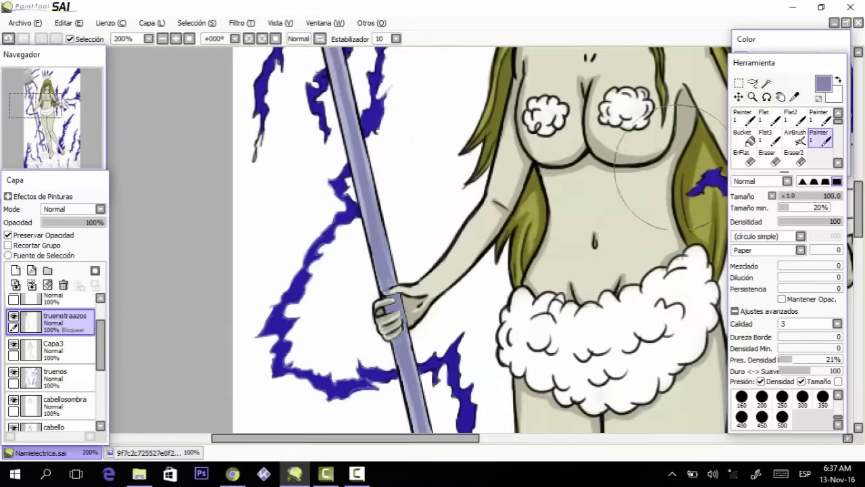
scroll(291, 311, "up", 3)
scroll(440, 304, "down", 5)
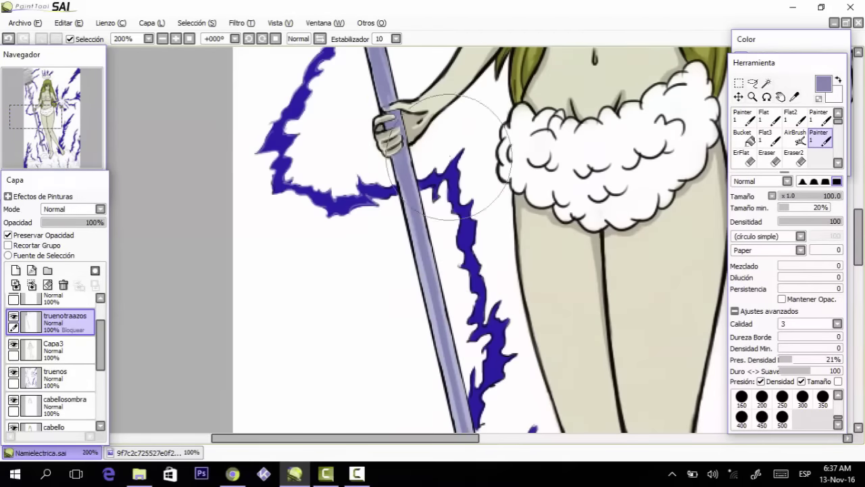
scroll(392, 193, "down", 4)
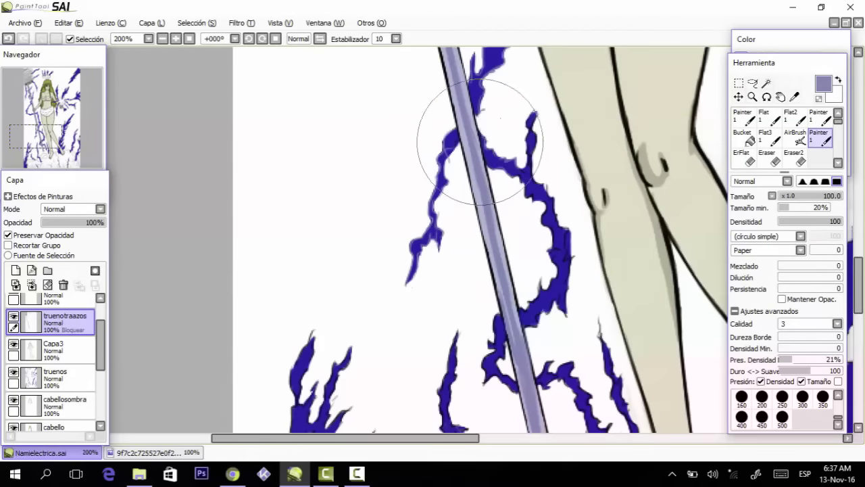
scroll(534, 236, "down", 2)
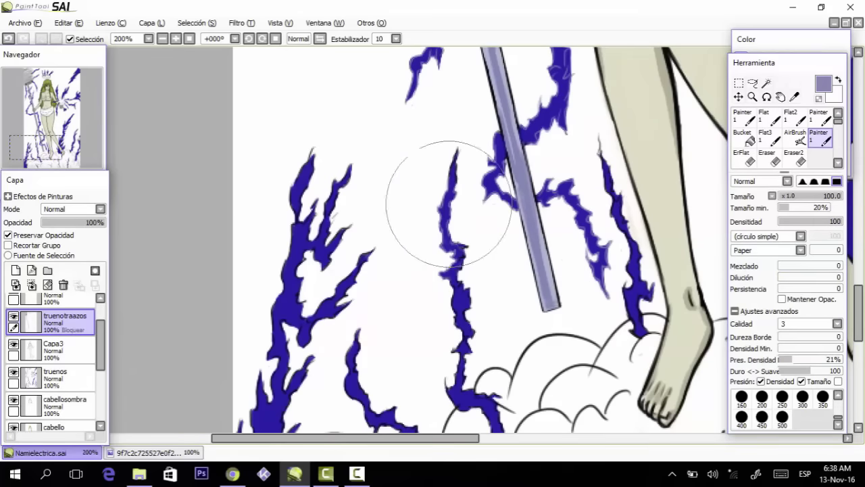
- Recolour the outlines of the bolts in the lower clouds and along the canvas's right side in blue-violet
scroll(229, 249, "down", 3)
scroll(554, 377, "right", 7)
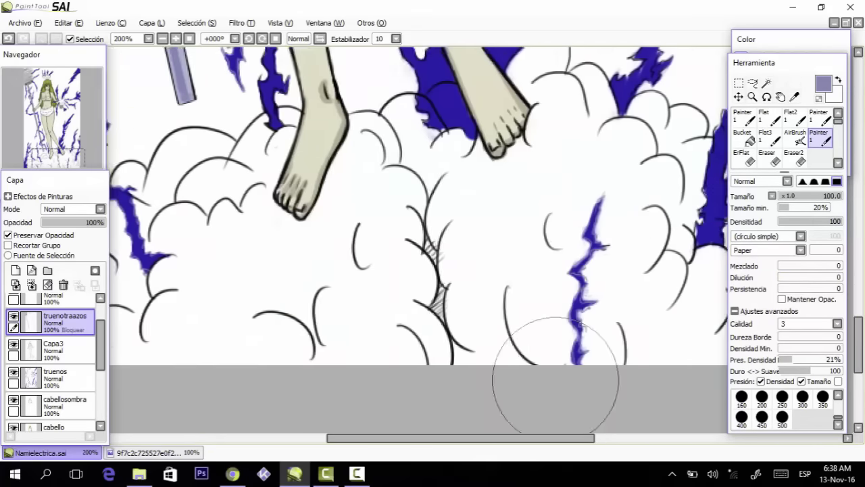
scroll(554, 116, "up", 4)
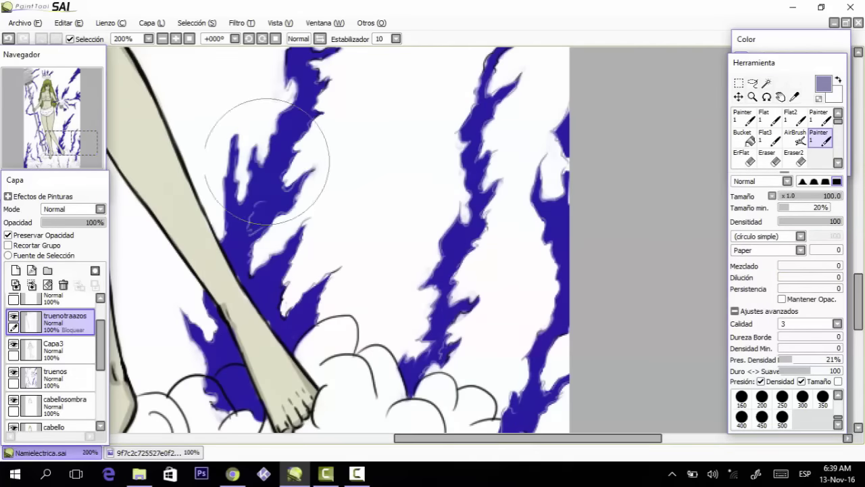
scroll(472, 215, "up", 3)
scroll(364, 147, "up", 3)
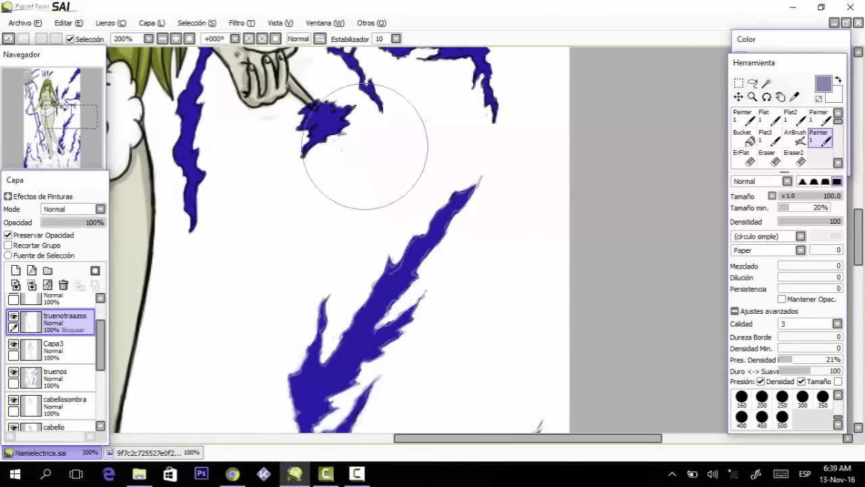
- Recolour the outlines of the bolts around the free hand, above the head and in the upper corners in blue-violet
key("ctrl+minus")
scroll(697, 212, "up", 3)
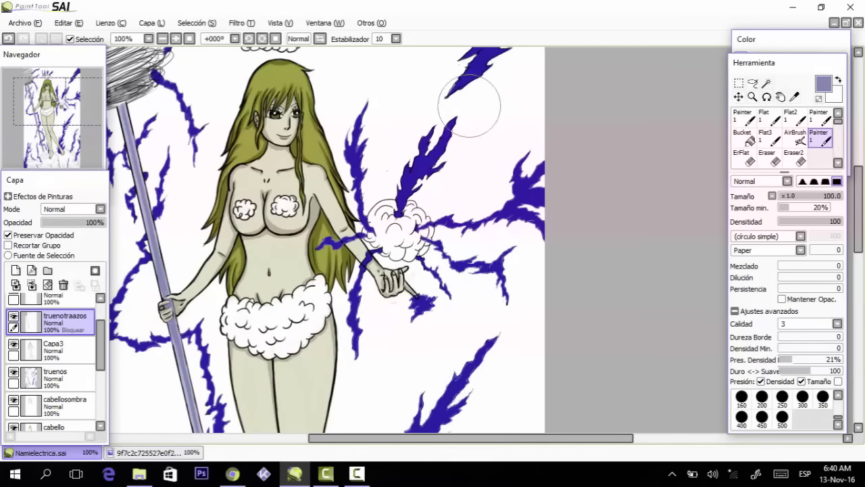
scroll(487, 202, "up", 3)
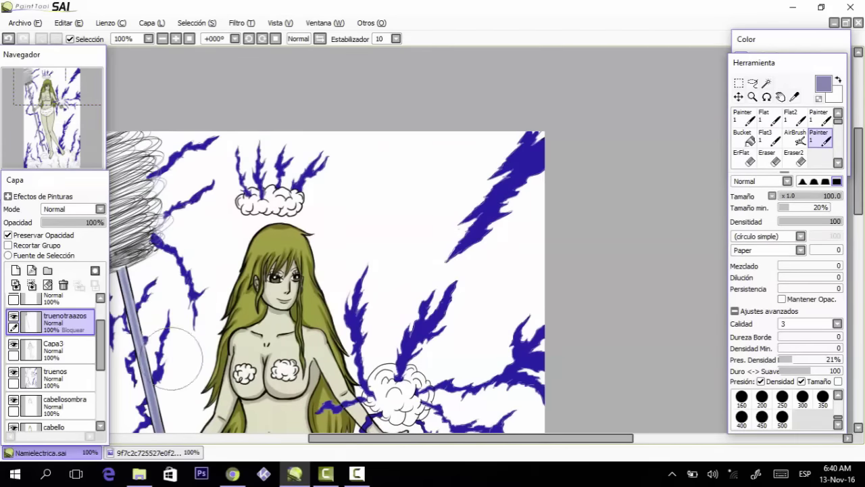
scroll(405, 270, "down", 6)
scroll(14, 334, "up", 2)
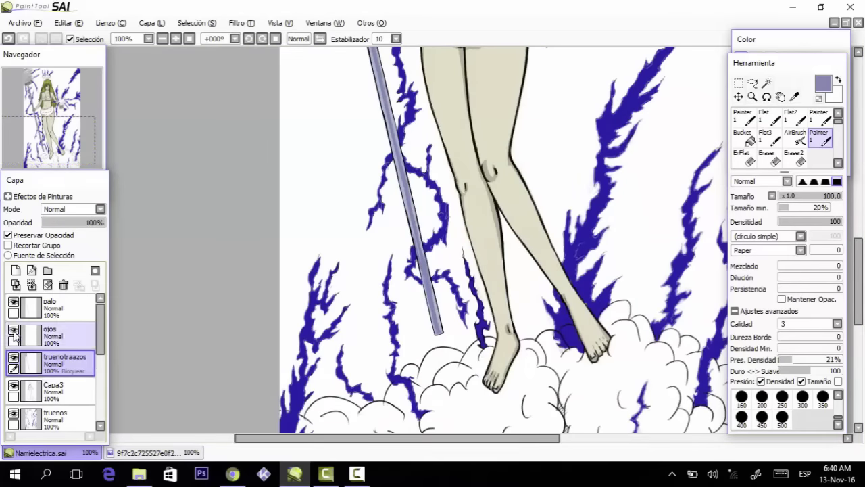
- Toggle the visibility of layers through the stack, including truenotraazos, piel, cabello and truenos, to examine what each one holds
left_click(40, 308)
left_click(14, 358)
left_click(13, 358)
scroll(14, 379, "down", 5)
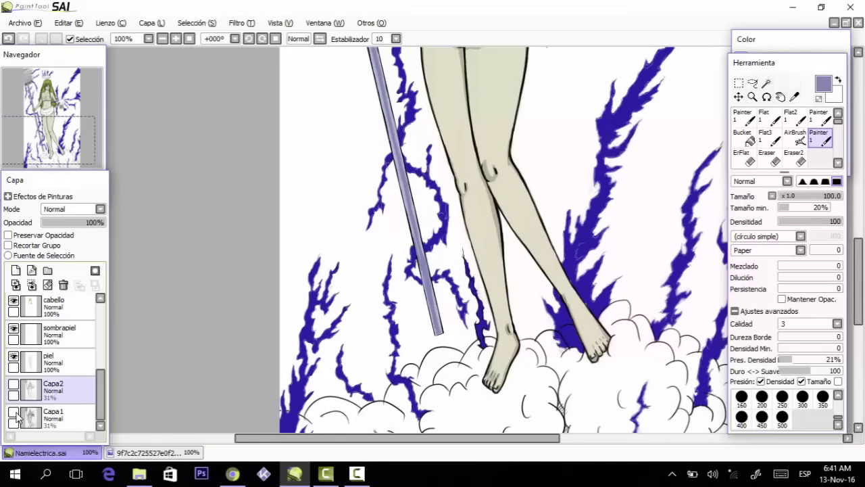
left_click(13, 356)
left_click(13, 356)
left_click(13, 301)
left_click(13, 302)
scroll(15, 361, "up", 2)
left_click(19, 356)
left_click(14, 326)
left_click(14, 326)
left_click(13, 326)
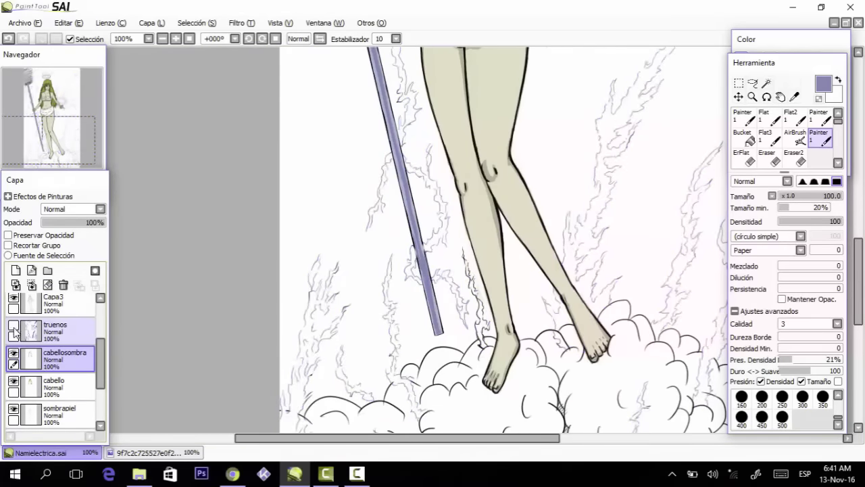
left_click(14, 326)
left_click(14, 325)
left_click(13, 372)
left_click(13, 344)
left_click(14, 344)
left_click(54, 350)
left_click(8, 235)
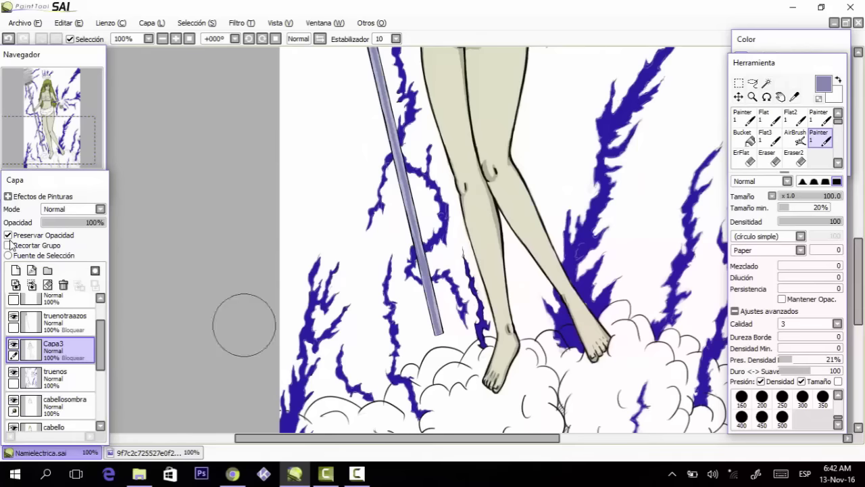
left_click(10, 235)
- Turn off opacity preservation for the truenotraazos layer
left_click(54, 378)
left_click_drag(100, 350, 100, 333)
left_click(64, 363)
left_click(43, 235)
- Duplicate the truenos layer that holds the lightning fill
key("Page_Down")
key("Page_Down")
left_click_drag(859, 313, 859, 285)
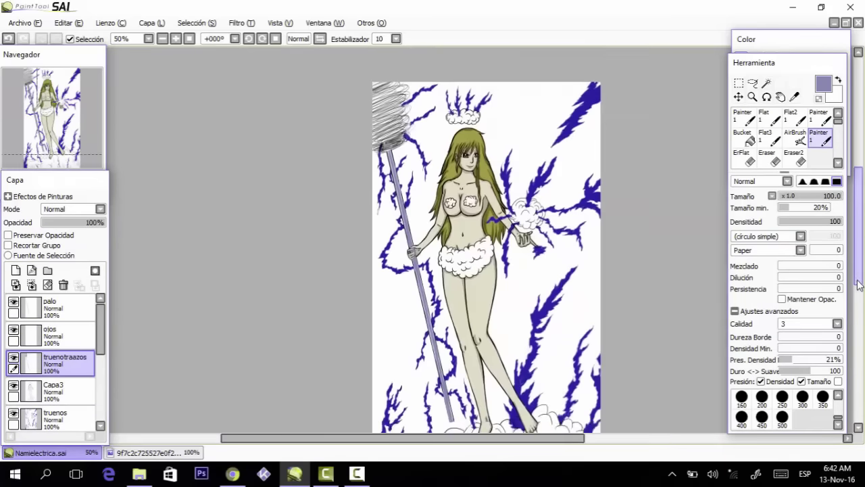
key("Page_Up")
key("Page_Up")
key("Page_Up")
key("ctrl+minus")
key("ctrl+minus")
key("ctrl+minus")
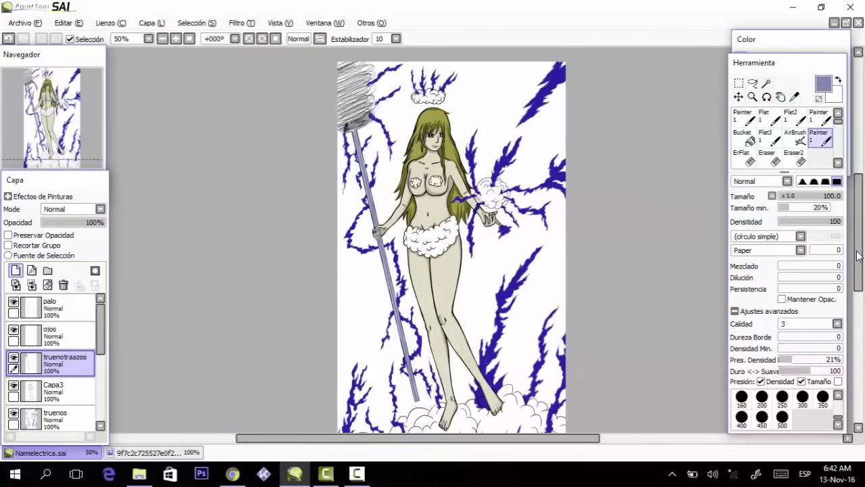
scroll(54, 358, "down", 2)
left_click(61, 345)
left_click(13, 340)
left_click(14, 341)
left_click(152, 23)
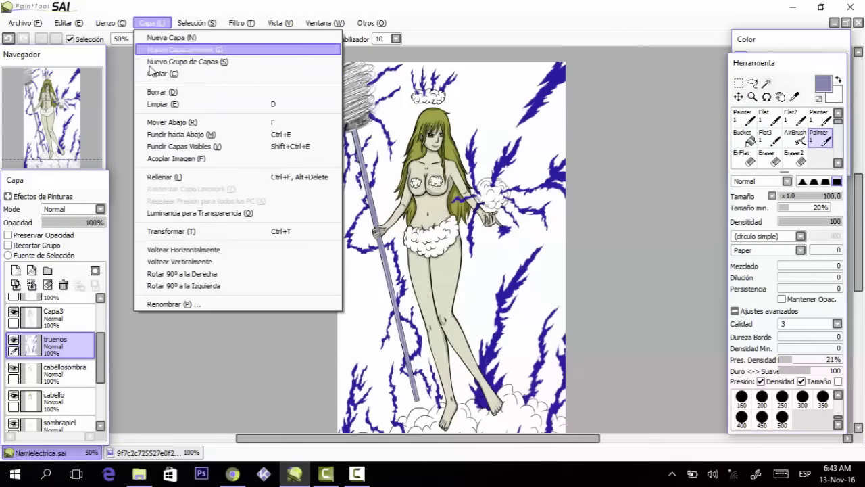
left_click(157, 74)
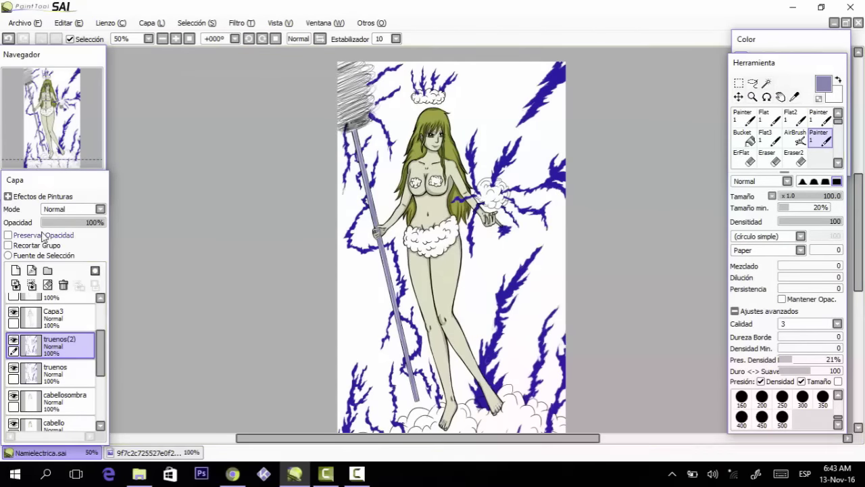
- Try preserving the opacity of the truenos copy and moving the original truenos layer above it
left_click(742, 137)
left_click(13, 340)
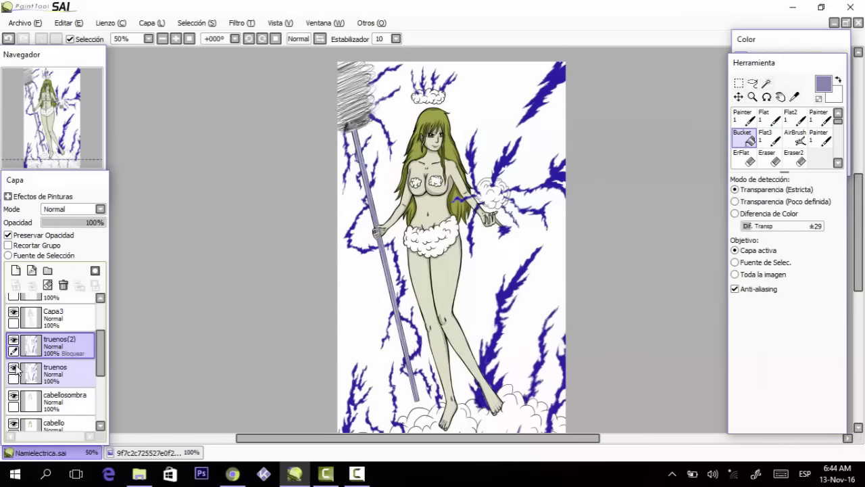
left_click(13, 340)
left_click_drag(52, 372, 52, 345)
key("ctrl+z")
key("Page_Up")
key("Page_Up")
key("Page_Up")
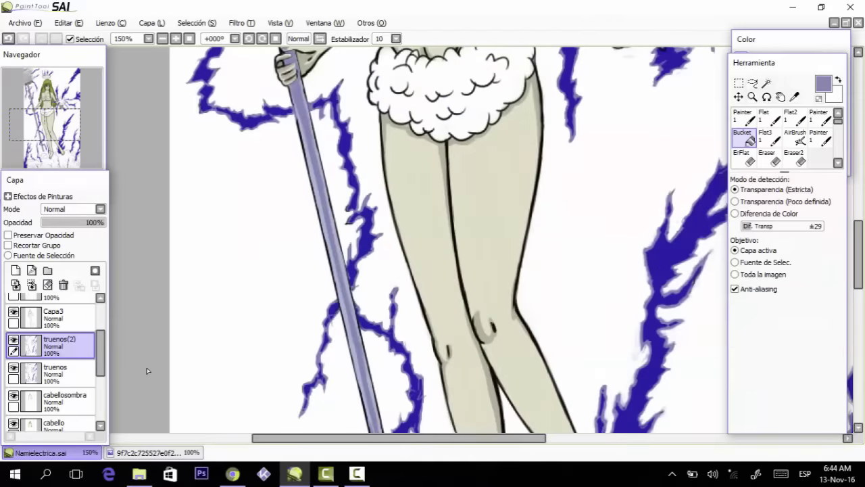
- Try scaling down the truenos copy with a free transform, and delete the copied layer
key("ctrl+t")
scroll(208, 396, "down", 3)
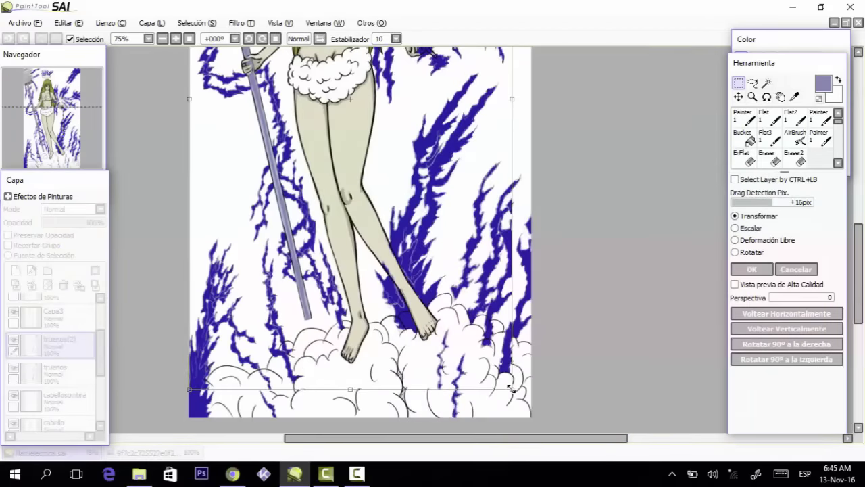
key("Escape")
left_click(64, 285)
left_click(48, 271)
left_click(152, 23)
left_click(165, 90)
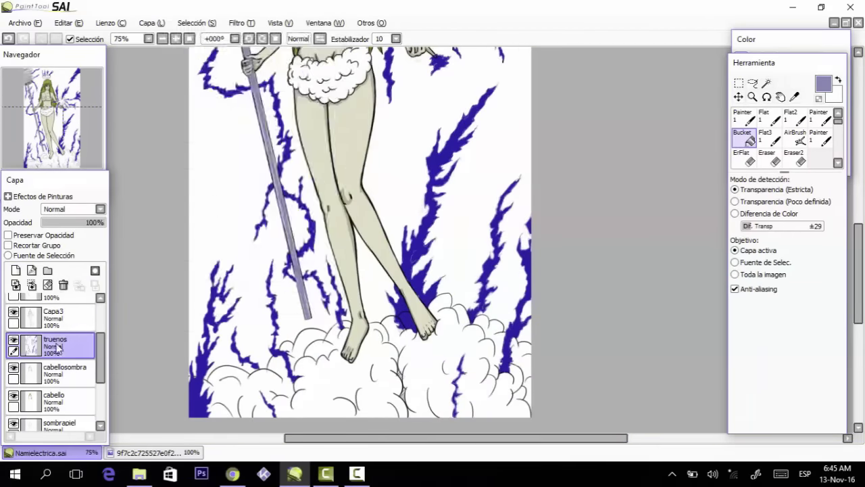
- Duplicate the truenos layer again and lighten the copy to a brighter blue-violet with a colour adjustment filter
left_click(152, 23)
left_click(165, 80)
left_click(242, 23)
left_click(265, 51)
left_click_drag(455, 174, 488, 179)
left_click(483, 236)
key("ctrl+t")
scroll(602, 297, "down", 3)
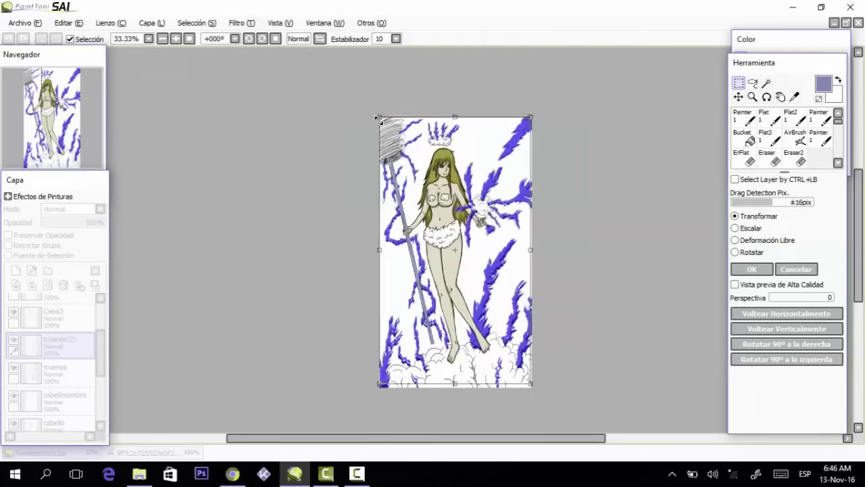
left_click_drag(378, 250, 382, 250)
left_click(797, 271)
key("Page_Up")
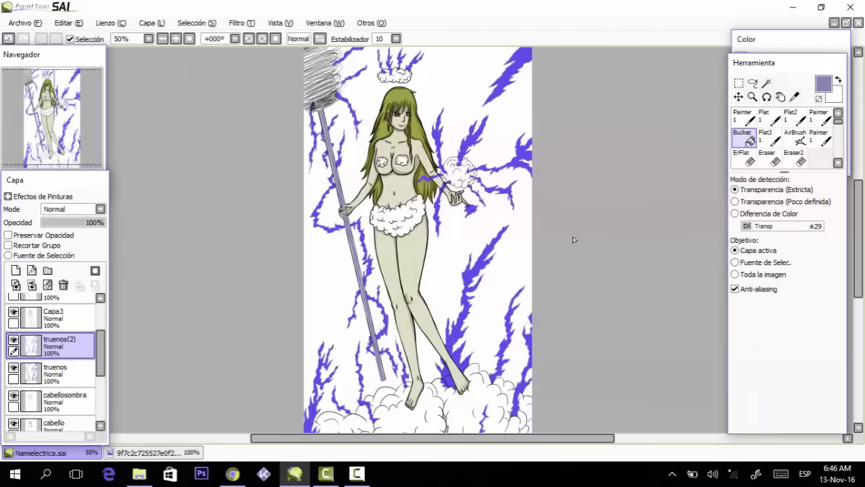
- Scale the truenos(2) layer slightly inward from two opposite corners so the darker bolts show along its edges
key("ctrl+t")
left_click_drag(859, 271, 858, 285)
left_click_drag(533, 407, 531, 405)
left_click_drag(858, 271, 859, 251)
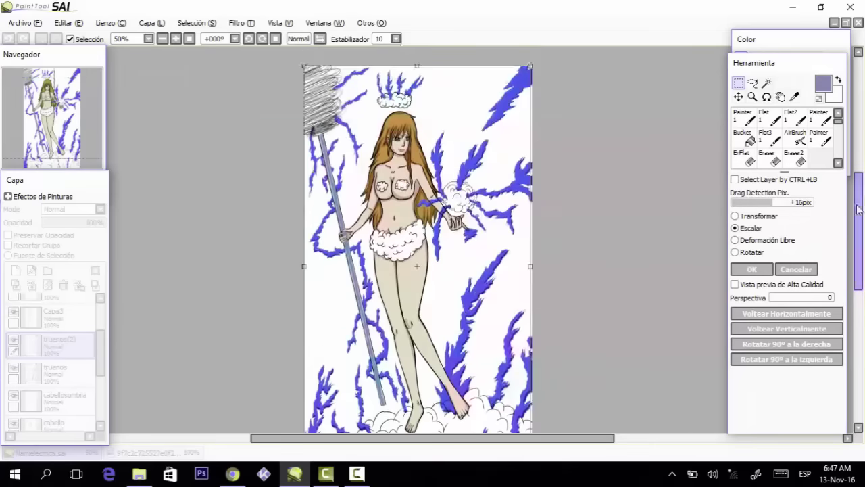
left_click_drag(304, 65, 306, 69)
left_click_drag(859, 254, 858, 268)
key("Return")
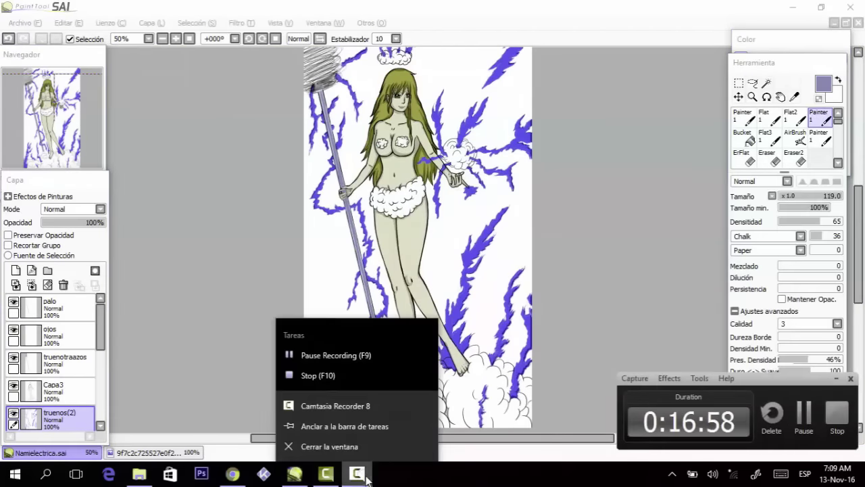
- Activate the sombrapiel layer, sample the skin shadow colour from the legs and select the Painter brush
key("ctrl+plus")
left_click_drag(858, 270, 858, 264)
left_click_drag(100, 326, 100, 370)
left_click(59, 406)
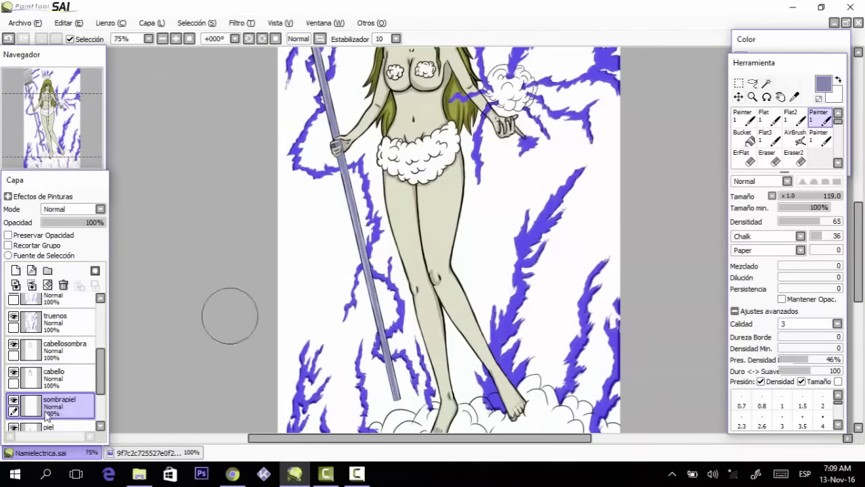
key("ctrl+plus")
key("ctrl+plus")
right_click(429, 242)
left_click(793, 196)
left_click_drag(436, 177, 438, 242)
left_click(820, 138)
key("ctrl+z")
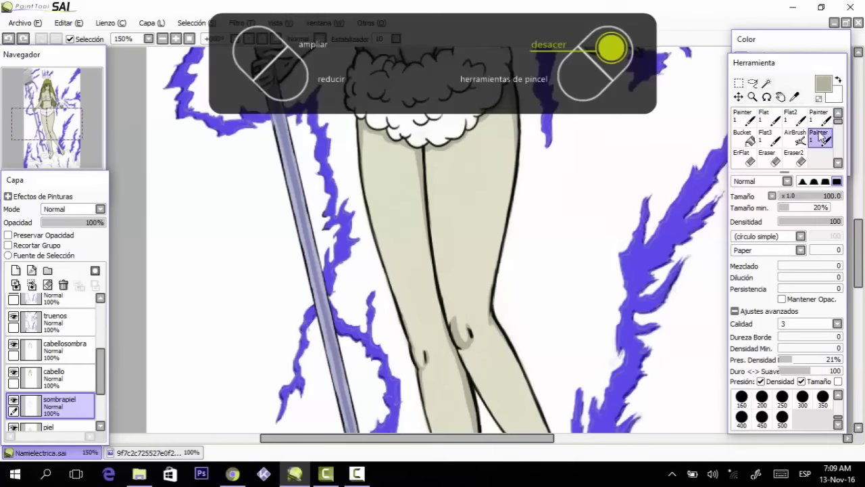
- Paint the skin shadow along the inner thigh and down the calf of the staff-side leg at brush size 30
left_click_drag(433, 158, 441, 318)
key("ctrl+z")
left_click_drag(410, 154, 427, 259)
key("ctrl+z")
left_click_drag(407, 204, 451, 385)
left_click_drag(858, 253, 859, 272)
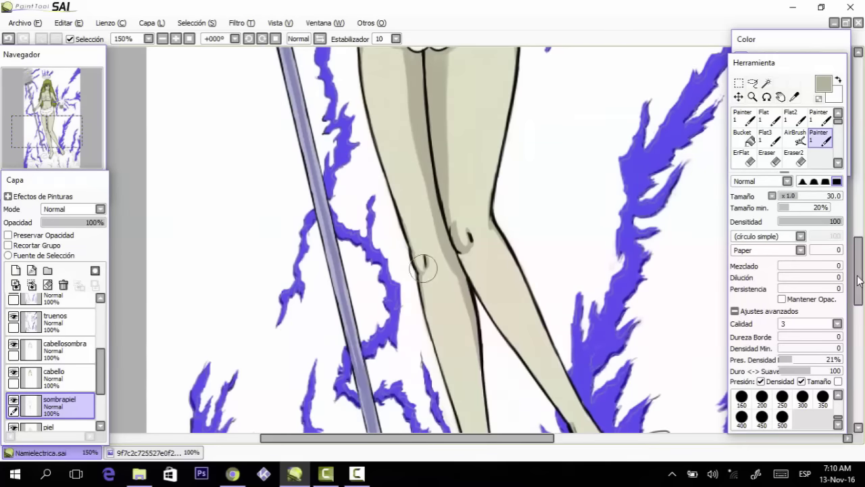
left_click_drag(451, 244, 483, 386)
mouse_move(859, 271)
left_mouse_down()
mouse_move(858, 247)
mouse_move(857, 302)
left_mouse_up()
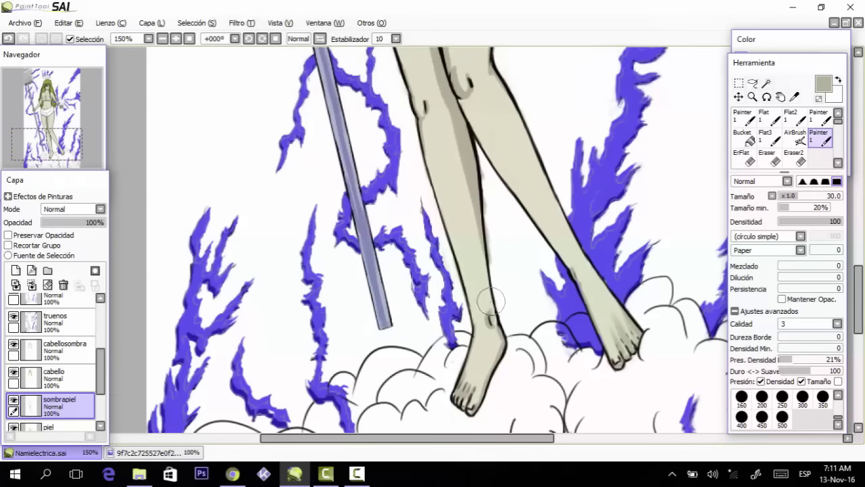
- Try shading the abdomen around the navel with the skin shadow colour
scroll(418, 250, "up", 5)
scroll(419, 251, "up", 3)
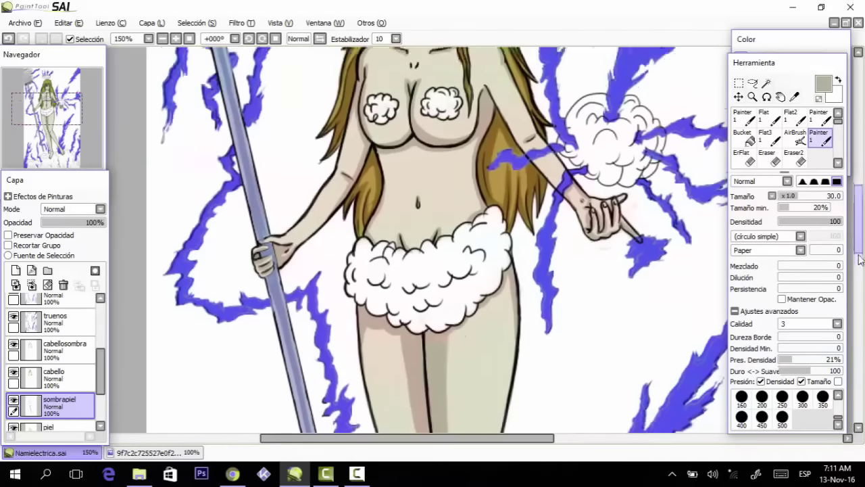
mouse_move(425, 196)
left_mouse_down()
mouse_move(420, 223)
mouse_move(399, 174)
left_mouse_up()
left_click_drag(418, 240, 426, 256)
key("Page_Down")
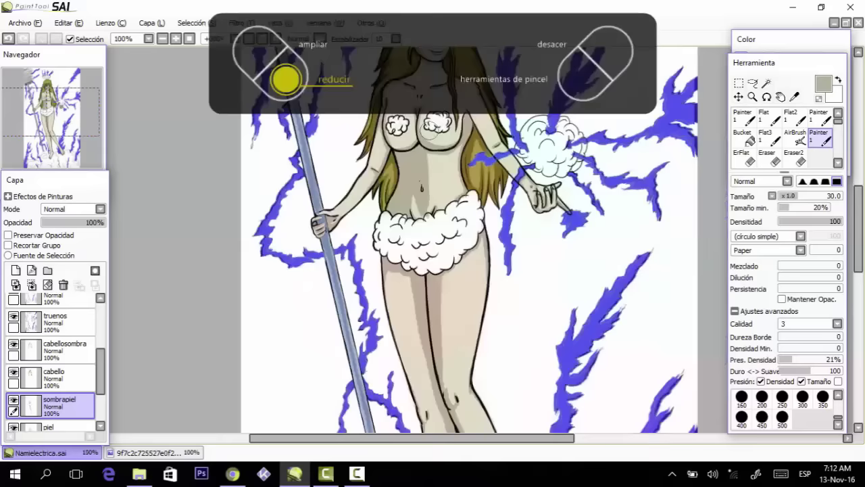
key("Page_Up")
key("Page_Up")
key("ctrl+z")
key("ctrl+z")
key("ctrl+z")
key("ctrl+z")
key("ctrl+z")
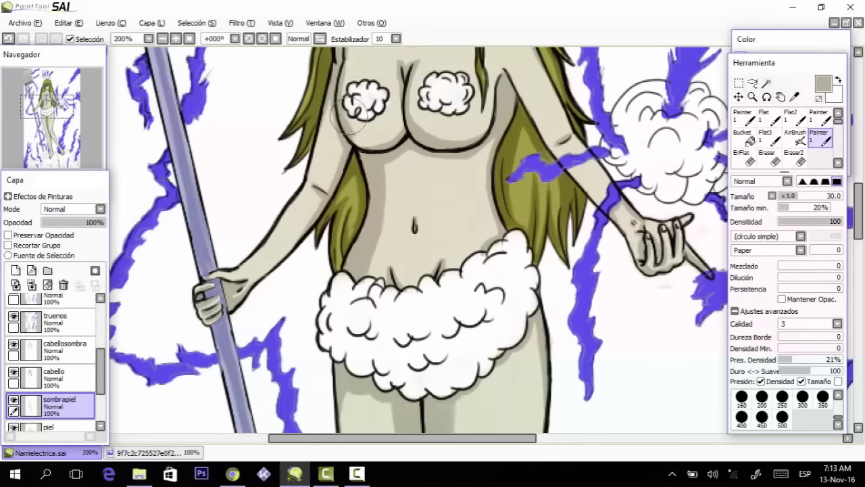
key("ctrl+z")
- Set the Painter brush to size 10, and activate the cabellosombra layer with the Eraser2 tool
left_click(786, 196)
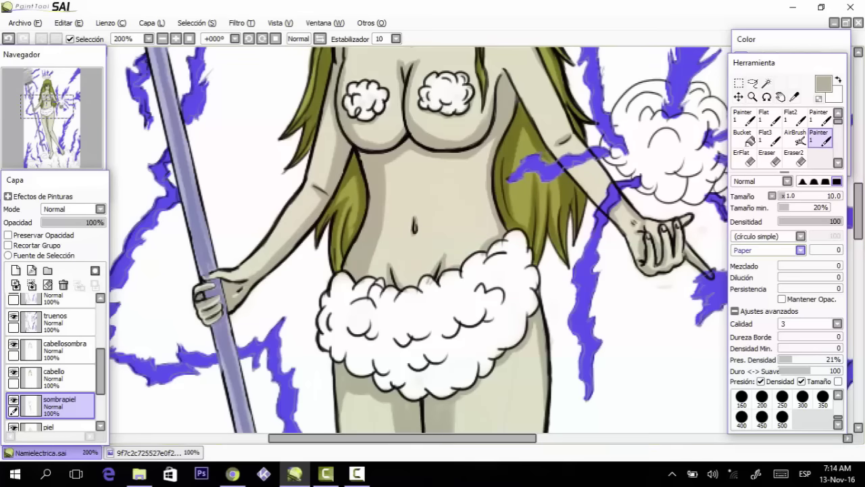
left_click_drag(855, 214, 853, 188)
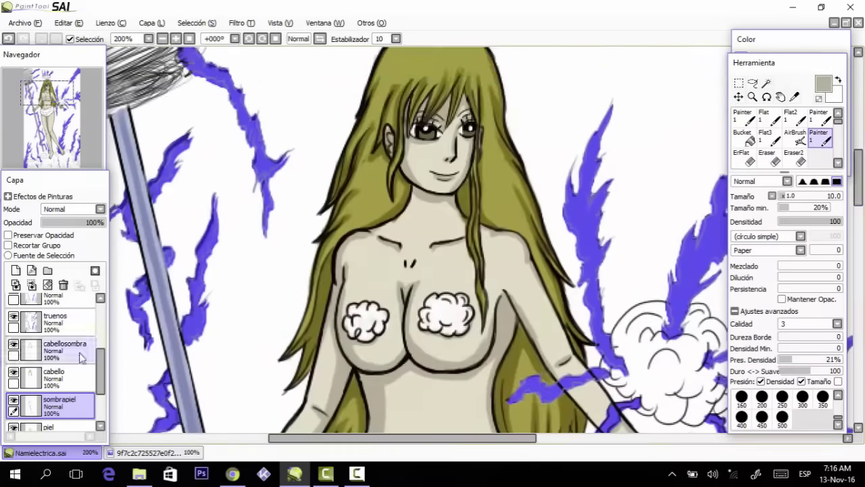
left_click(80, 357)
key("e")
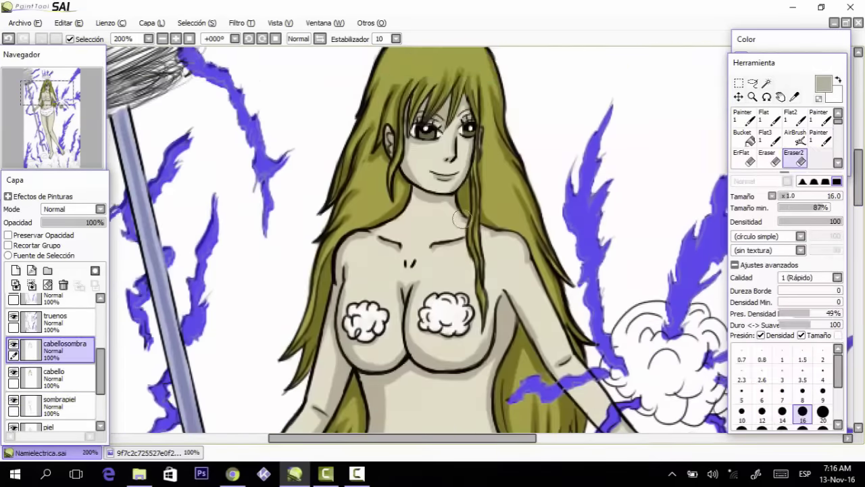
- Add a new layer above cabellosombra and name it brilloo
left_click(15, 270)
double_click(73, 417)
type("luz")
key("Return")
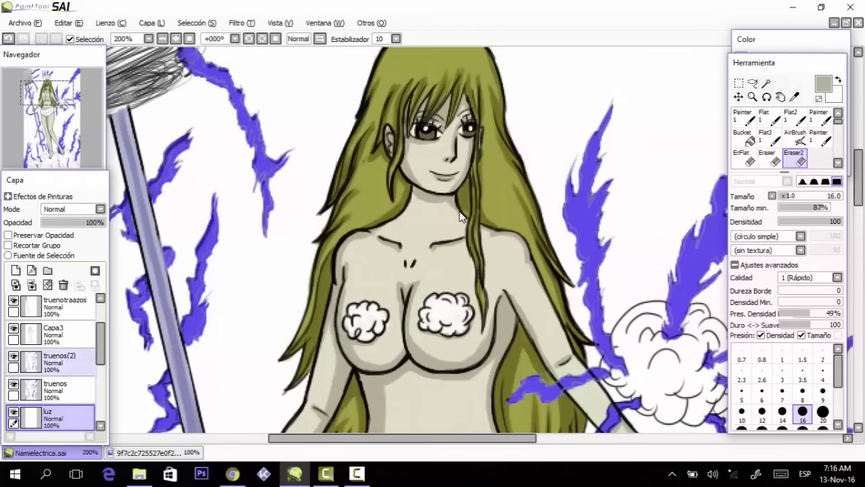
double_click(51, 418)
type("brillo")
left_click(465, 213)
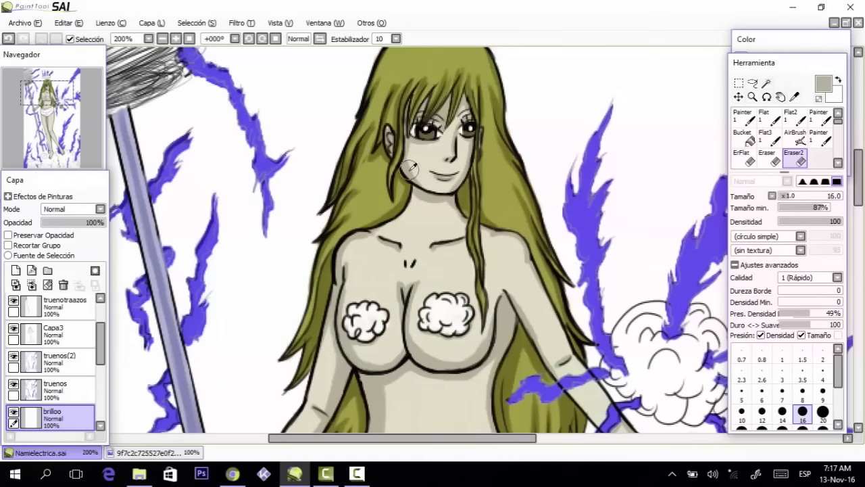
- Move the brilloo layer above palo and prepare the Painter brush with a pale grey highlight colour at size 5
left_click(823, 83)
left_click(822, 394)
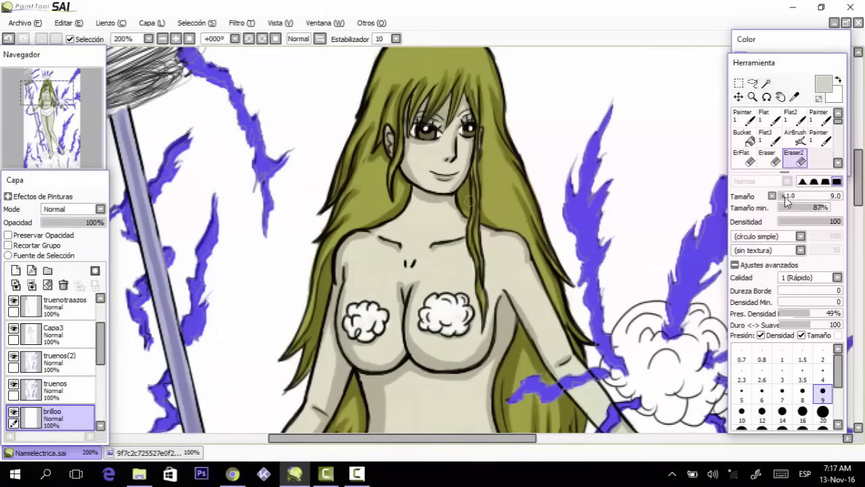
scroll(465, 149, "up", 1)
left_click_drag(76, 415, 83, 302)
left_click(818, 136)
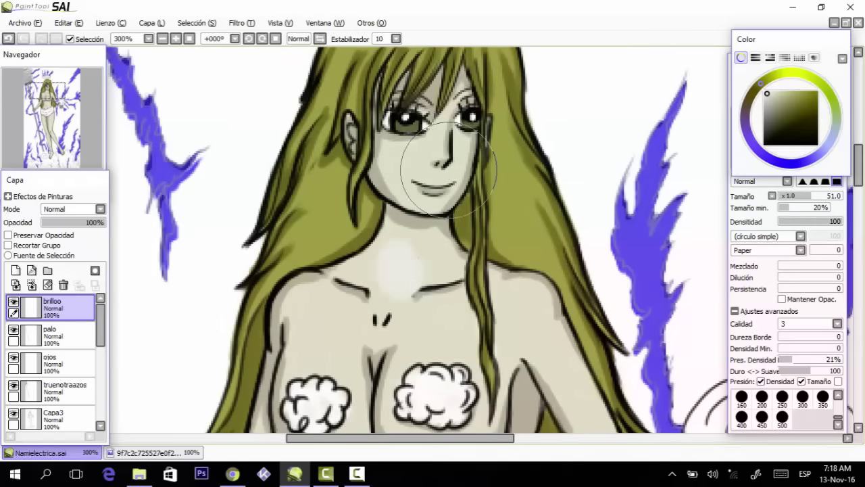
left_click(784, 196)
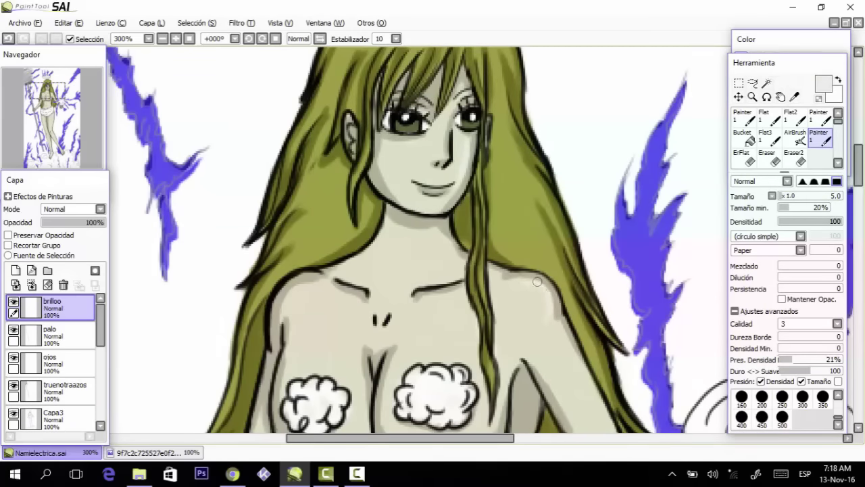
- Paint pale highlights on the thigh, around both knees and down the lower legs at brush size 19
left_click_drag(858, 174, 858, 251)
left_click(787, 196)
left_click_drag(555, 176, 526, 365)
left_click_drag(858, 249, 859, 281)
left_click_drag(500, 211, 502, 235)
left_click_drag(411, 263, 412, 294)
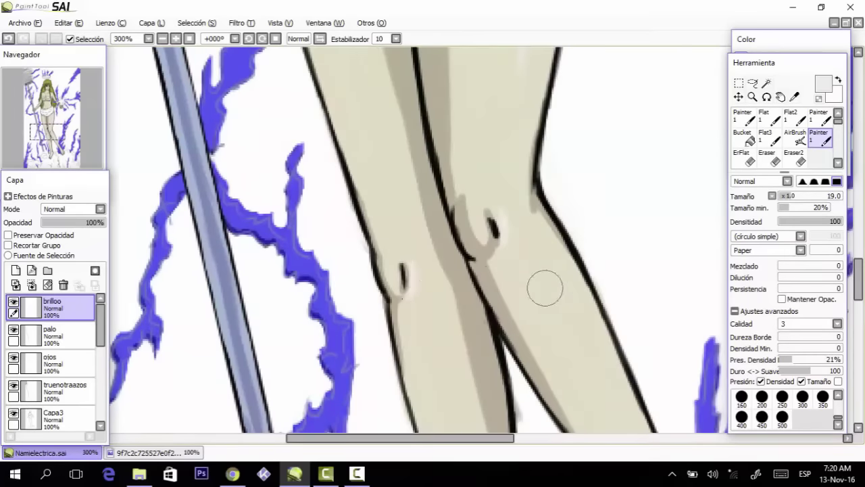
scroll(545, 288, "down", 10)
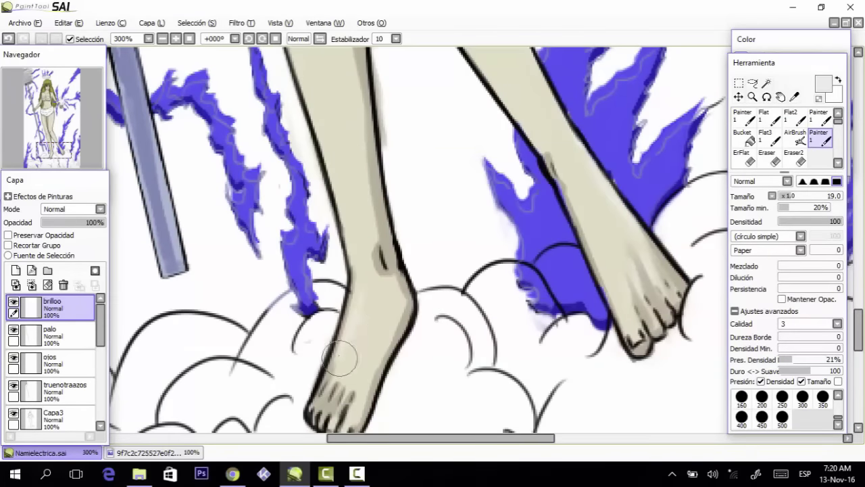
- Move the brilloo layer below truenotraazos and paint pale highlights on the torso and arms
left_click_drag(85, 308, 80, 394)
left_click_drag(861, 330, 861, 193)
scroll(863, 330, "down", 2)
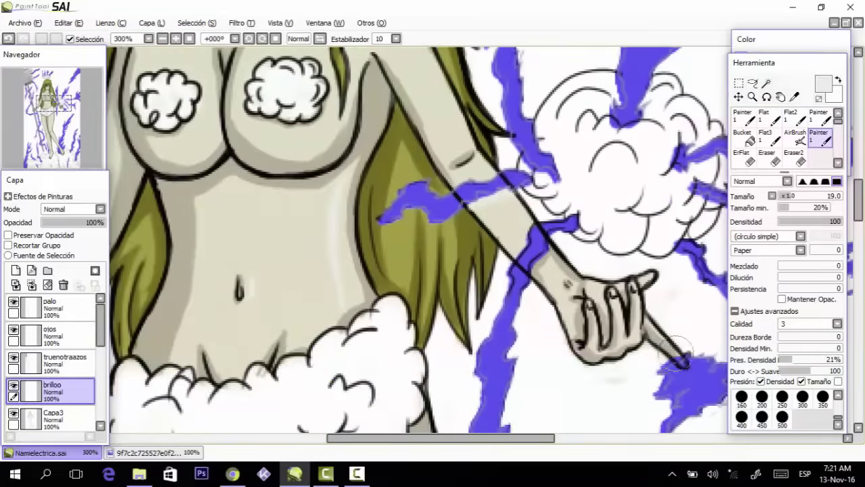
left_click_drag(351, 438, 277, 449)
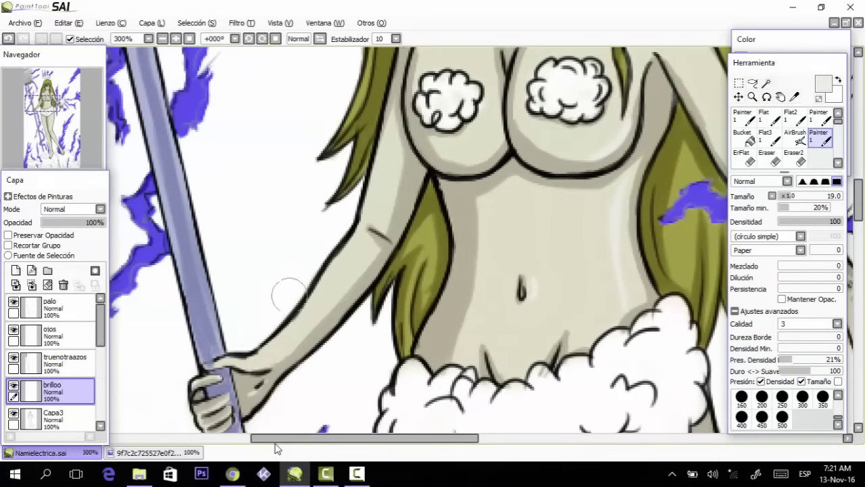
key("ctrl+minus")
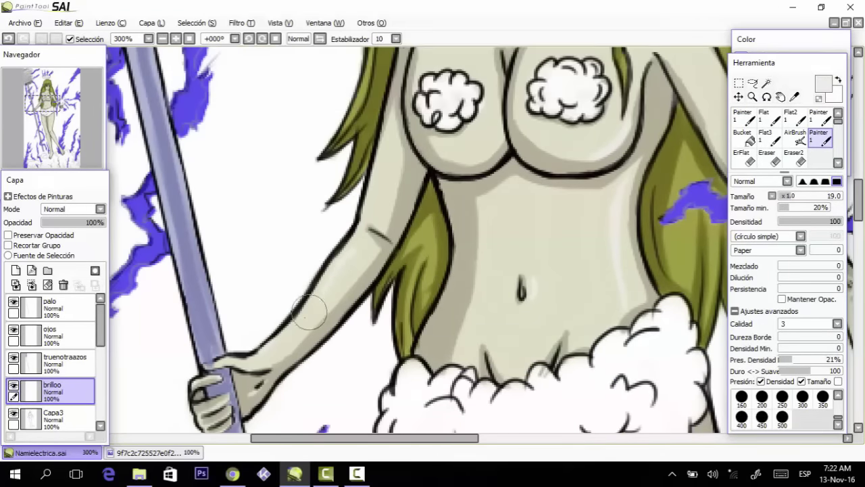
- Paint the remaining pale highlights on the face, shoulder and lower legs of the brilloo layer at brush size 19
key("ctrl+minus")
key("ctrl+plus")
key("ctrl+plus")
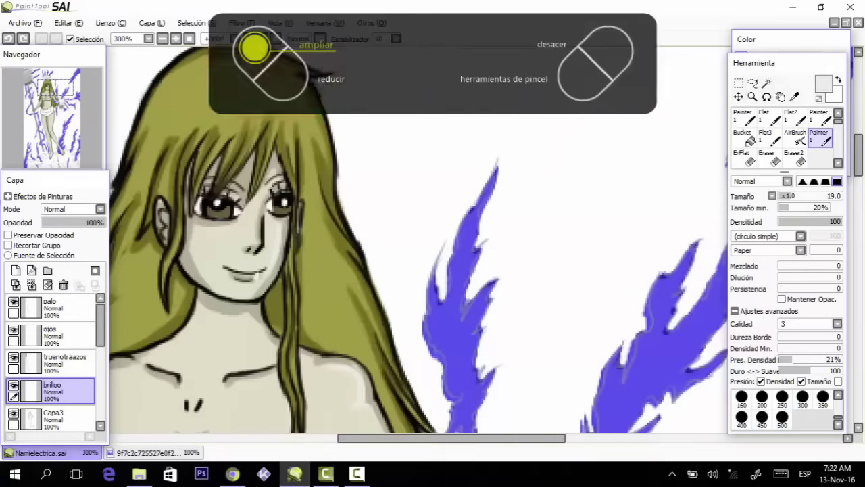
key("ctrl+minus")
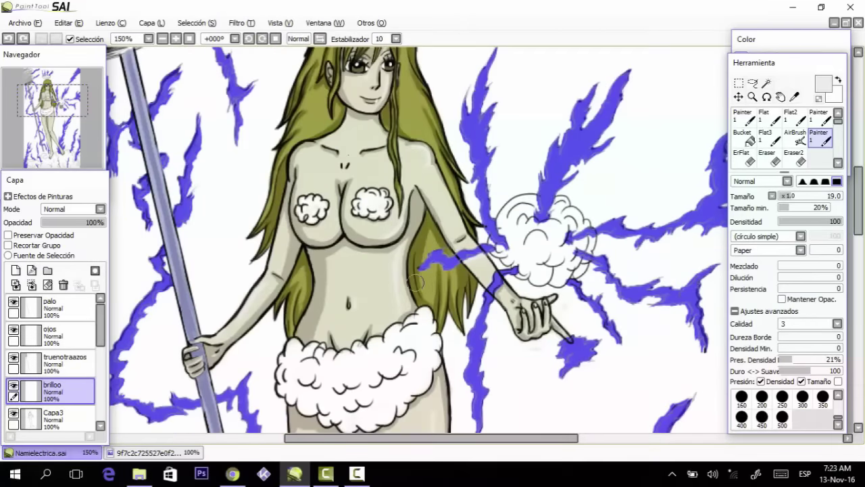
scroll(259, 190, "down", 5)
key("ctrl+plus")
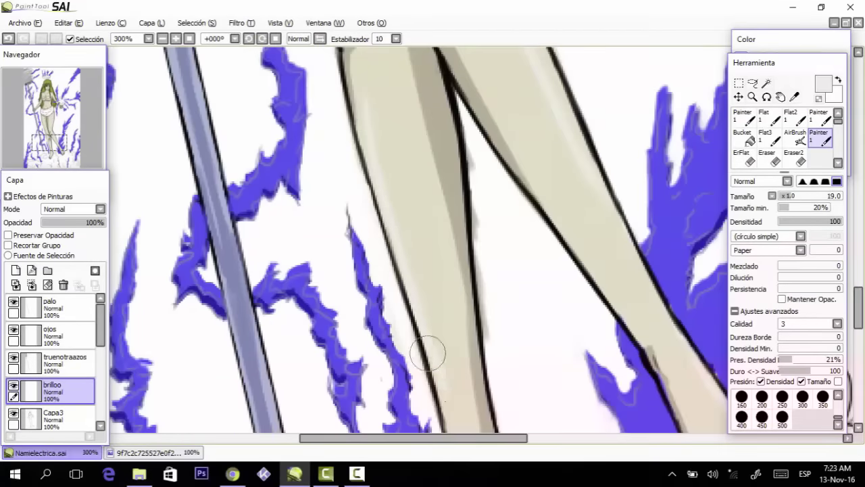
key("ctrl+minus")
key("ctrl+plus")
left_click_drag(858, 291, 856, 159)
- Pick a pale highlight colour and add a layer named brillocabello above brilloo for the hair highlights
key("ctrl+minus")
right_click(592, 145)
left_click(791, 42)
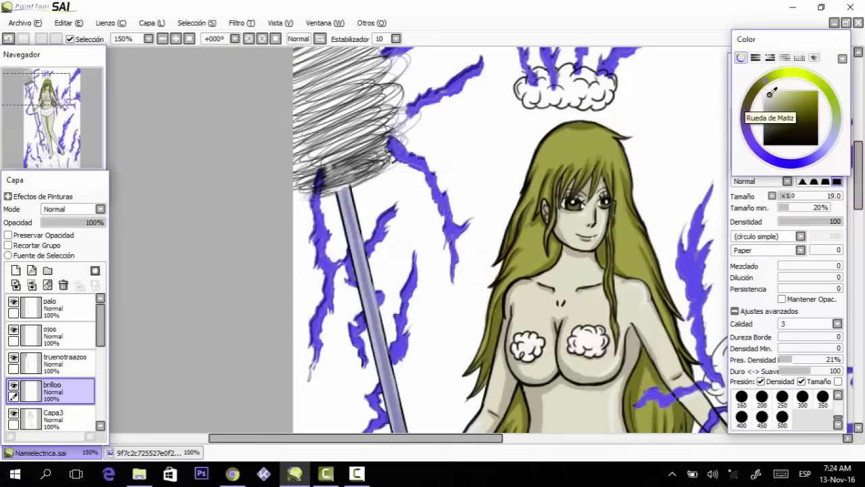
double_click(71, 398)
type("brillocabello")
left_click(476, 215)
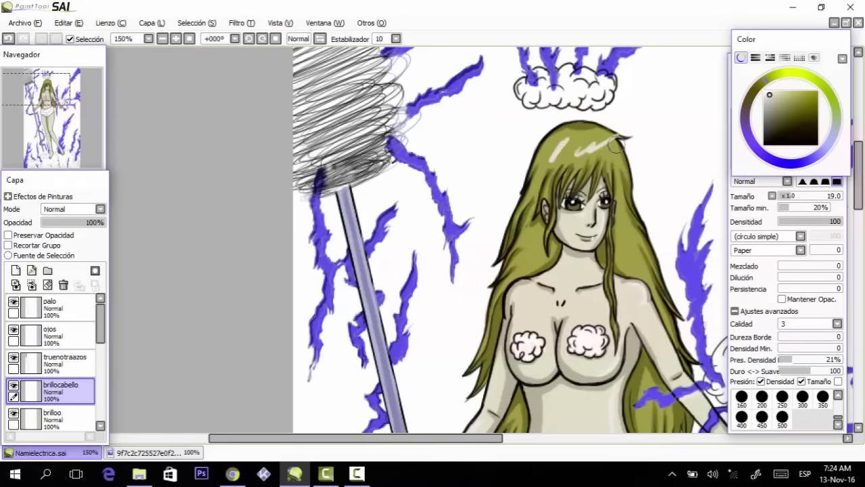
- Undo the first crown highlight strokes and try a soft AirBrush highlight over the top of the hair at size 166
key("ctrl+z")
key("ctrl+z")
left_click(793, 179)
left_click(795, 138)
mouse_move(545, 143)
left_mouse_down()
mouse_move(577, 156)
mouse_move(594, 144)
left_mouse_up()
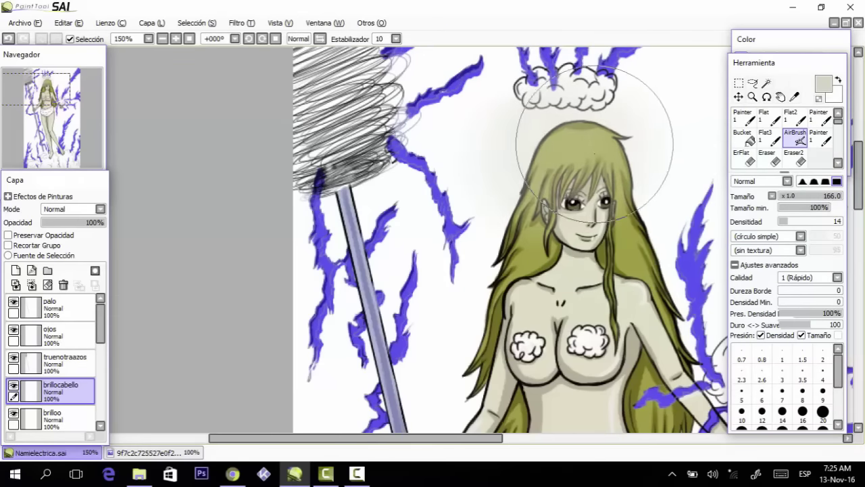
- Paint a band of pale highlight streaks across the crown of the hair with the Painter brush at size 19
left_click(819, 137)
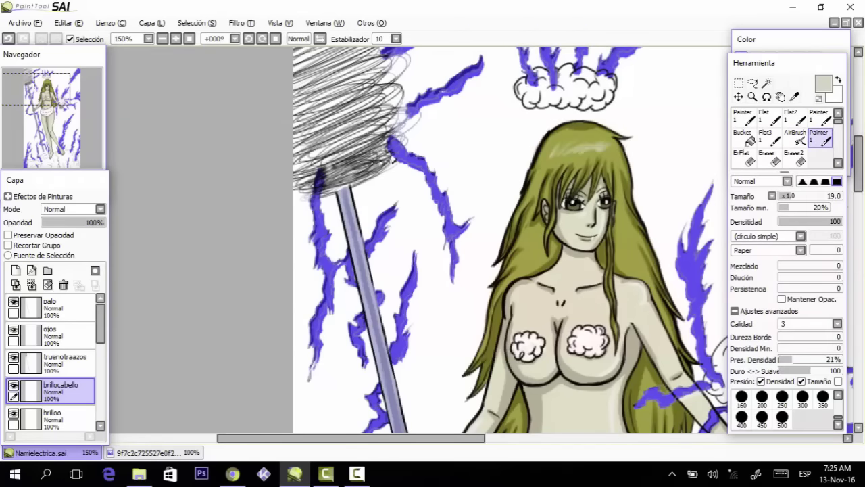
scroll(588, 169, "up", 2)
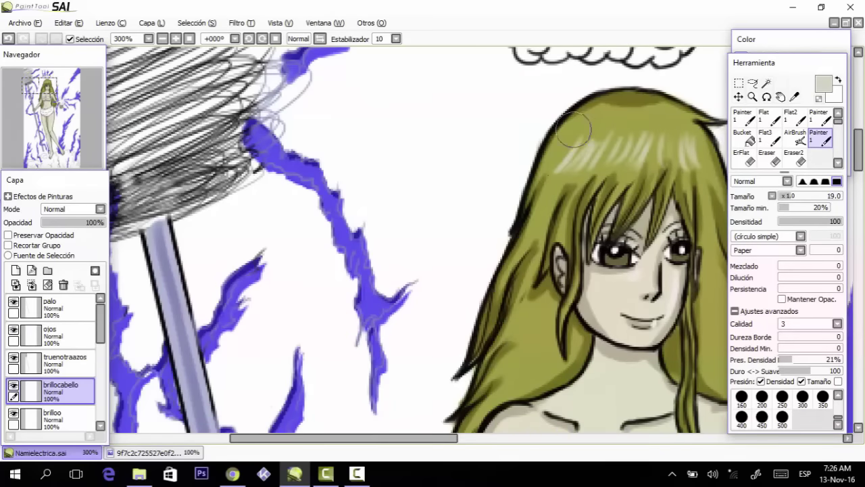
left_click_drag(569, 303, 567, 338)
key("ctrl+z")
- Add a size 11 highlight to the hair beside the shoulder and move the brilloo and brillocabello layers below Capa3
scroll(429, 240, "down", 3)
left_click(786, 196)
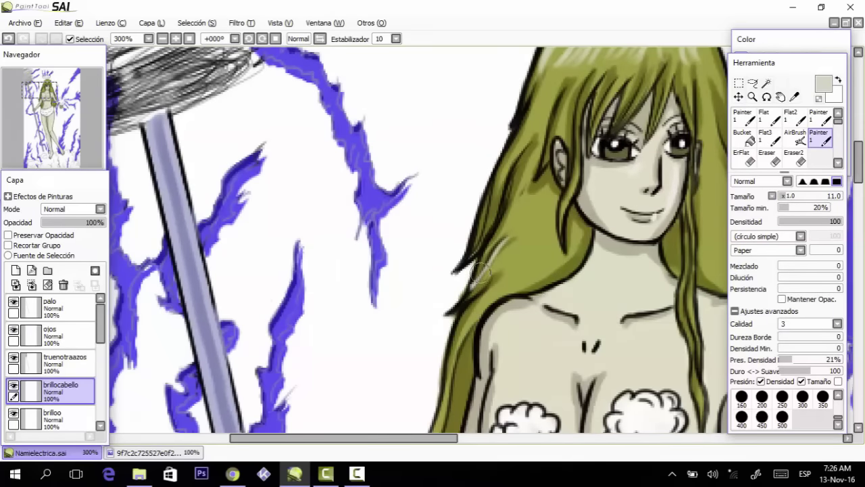
left_click_drag(62, 391, 66, 382)
left_click_drag(68, 318, 68, 356)
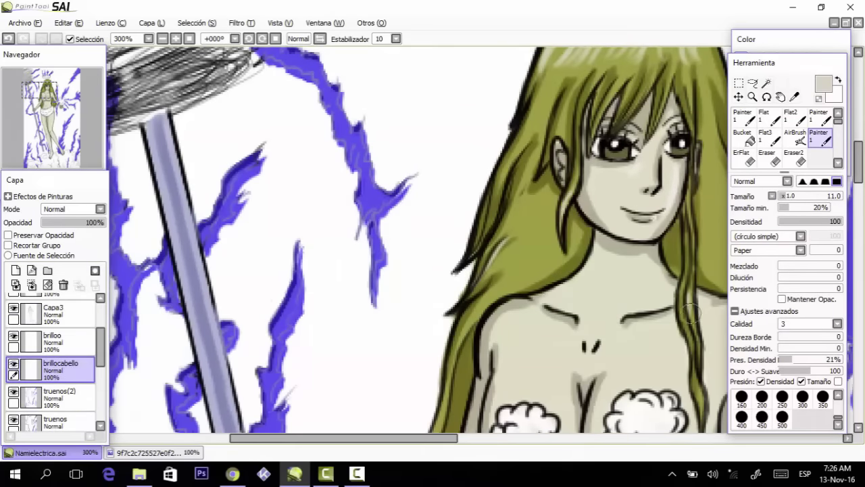
- Set the brush blending to 35 and density pressure to 49%, and paint highlights on the hair tips, side locks and fringe
scroll(446, 318, "down", 5)
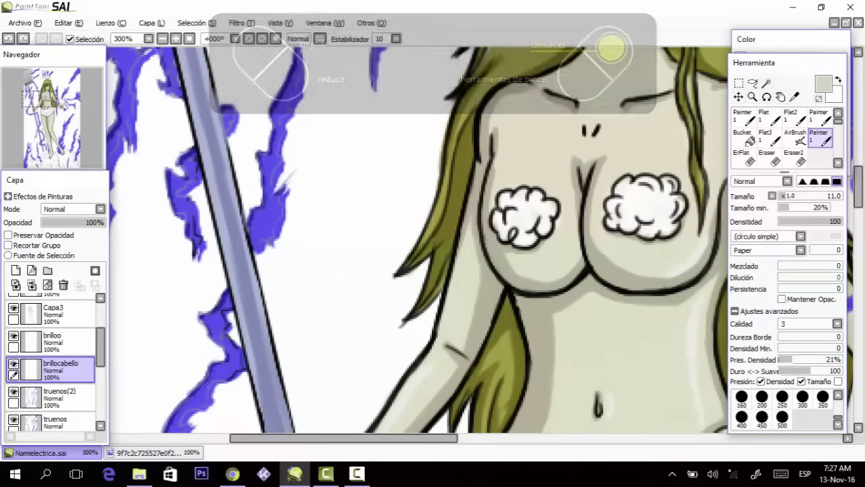
left_click(801, 268)
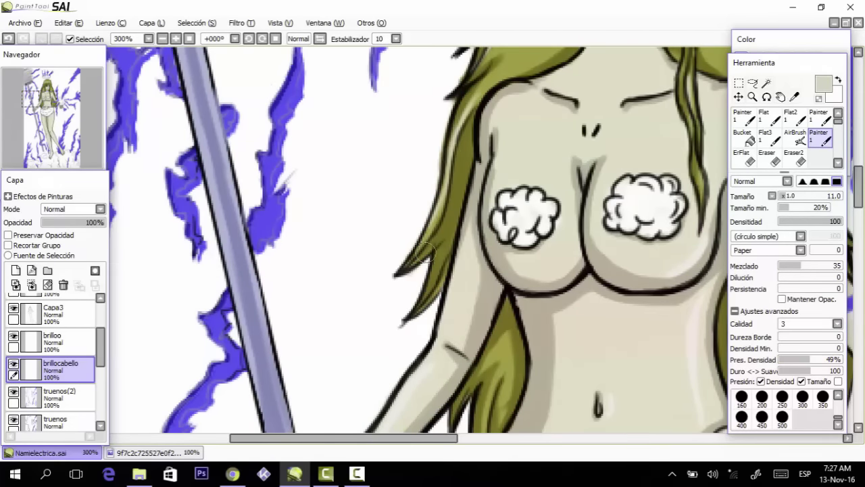
left_click_drag(435, 438, 539, 439)
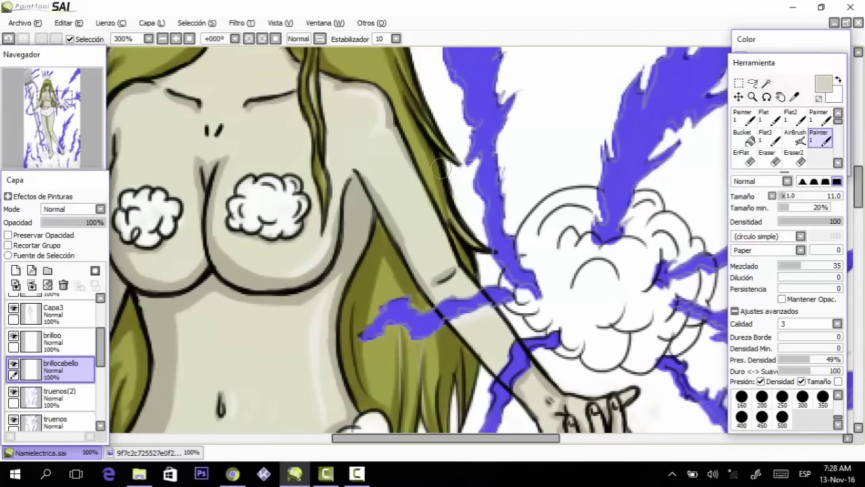
scroll(440, 169, "up", 5)
left_click_drag(408, 289, 368, 219)
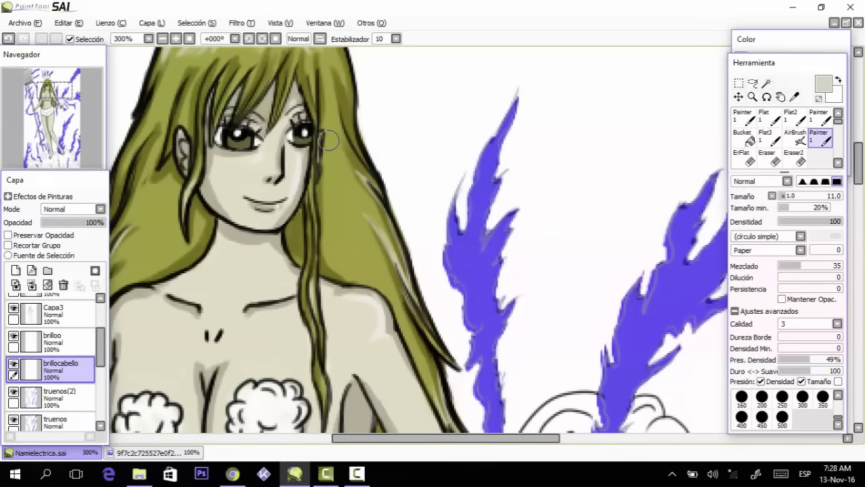
scroll(276, 218, "up", 3)
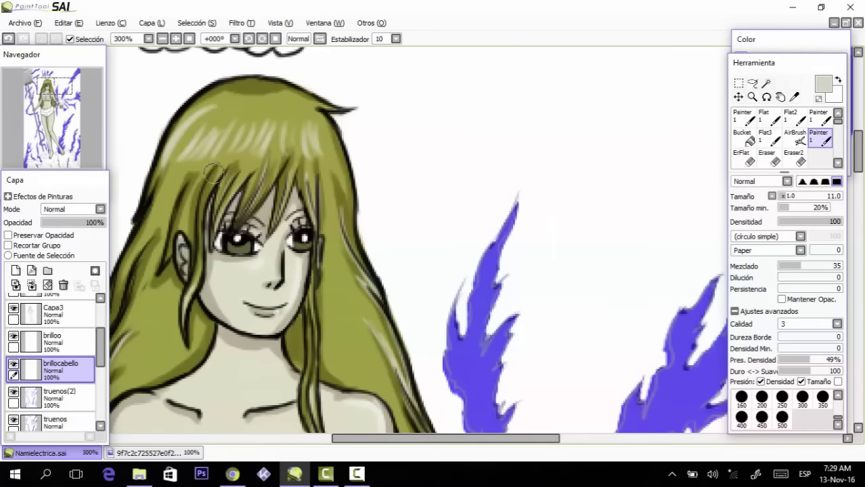
- Try softening the hair highlights beside the face with the Blur tool at size 60
key("Page_Down")
key("Page_Down")
key("Page_Down")
key("Page_Down")
key("Page_Up")
key("Page_Up")
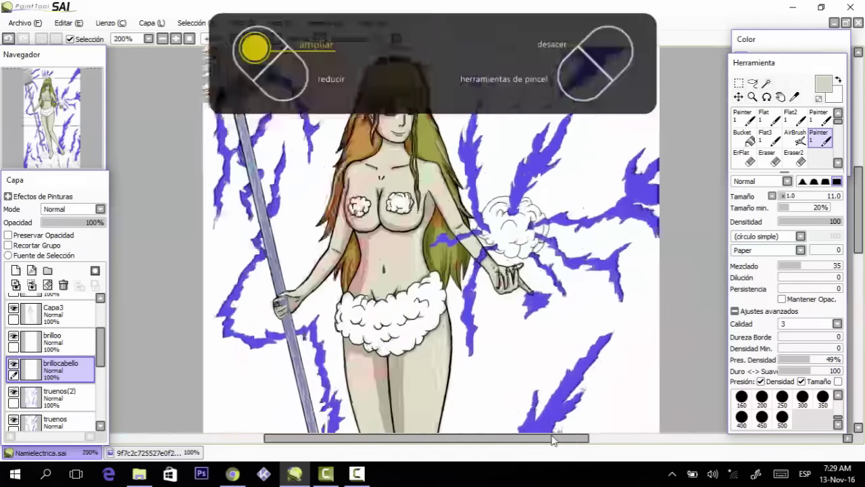
left_click_drag(859, 213, 861, 194)
left_click_drag(838, 121, 838, 125)
left_click(768, 147)
key("Page_Up")
key("Page_Up")
key("Page_Up")
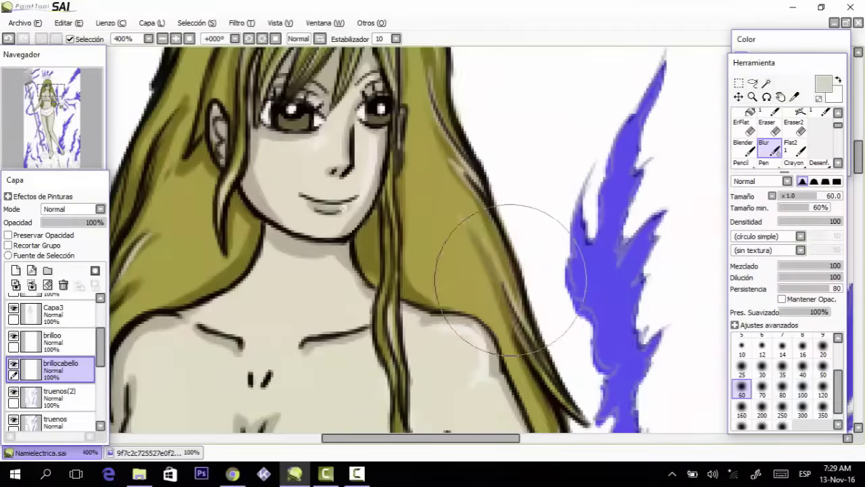
key("ctrl+z")
- Smooth the crown highlight streaks into the hair with the Blender at size 46 and the Blur tool
left_click(744, 148)
left_click_drag(858, 157, 858, 136)
left_click_drag(424, 241, 296, 228)
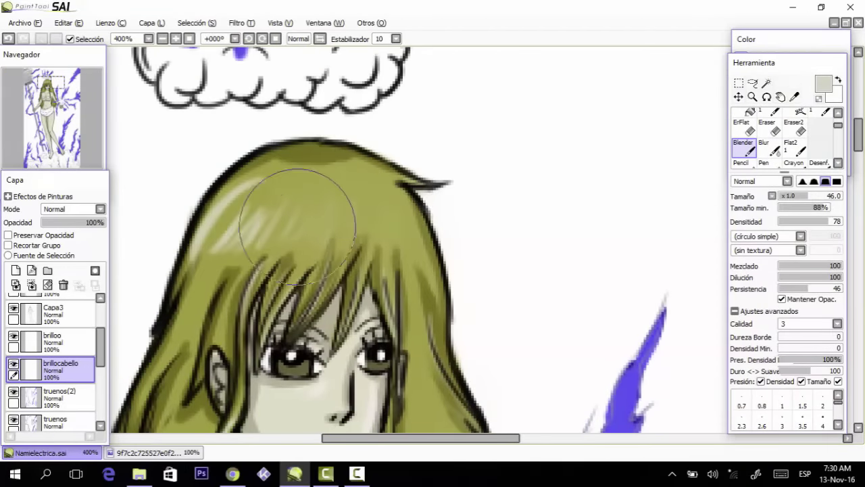
left_click(768, 147)
mouse_move(365, 202)
left_mouse_down()
mouse_move(304, 192)
mouse_move(228, 193)
left_mouse_up()
- Reduce the Blur tool to size 45 and soften the highlights on the hair locks beside the face
key("bracketleft")
key("bracketleft")
key("bracketleft")
left_click_drag(859, 136, 859, 159)
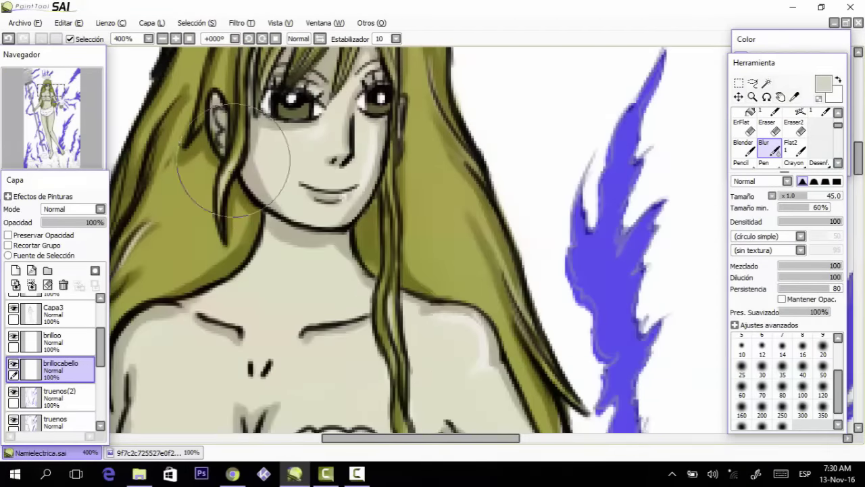
left_click_drag(124, 257, 141, 233)
- Blur the highlights on the lower hair locks along both arms at size 45
left_click_drag(858, 159, 858, 184)
left_click_drag(433, 438, 378, 439)
left_click_drag(311, 105, 310, 171)
left_click_drag(379, 438, 448, 439)
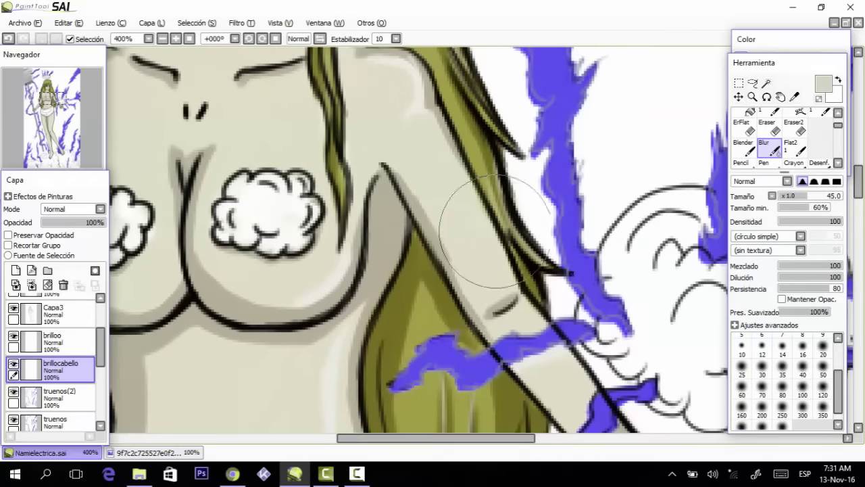
left_click_drag(855, 194, 855, 218)
left_click_drag(455, 128, 463, 152)
key("Page_Down")
key("Page_Down")
left_click_drag(857, 210, 857, 172)
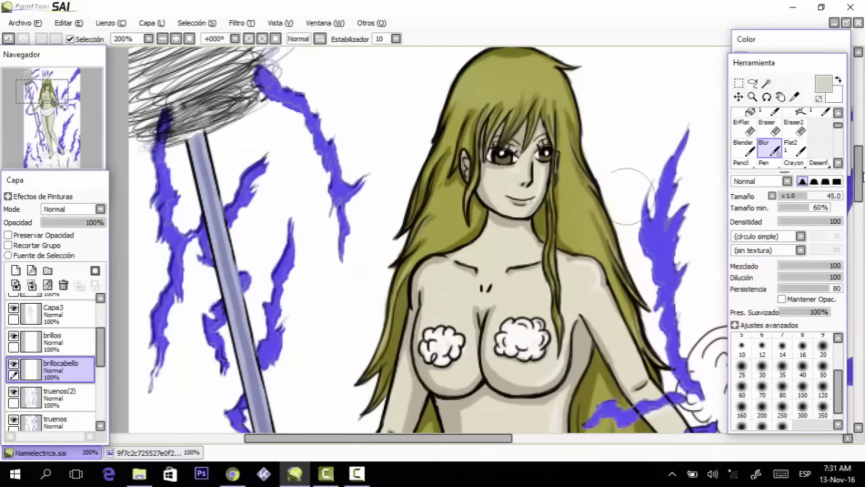
- Select the brilloo layer and soften the skin highlights on the face and upper body with Blur at size 34
left_click(29, 315)
left_click(19, 342)
key("Page_Up")
key("Page_Up")
key("bracketleft")
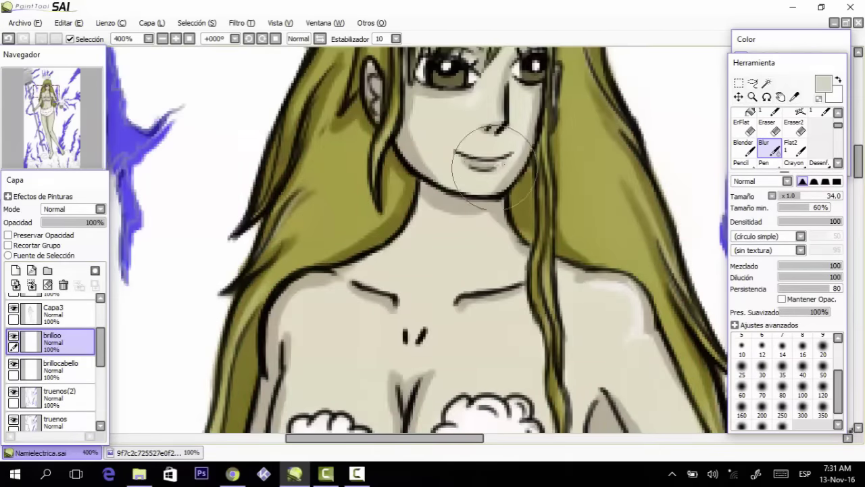
scroll(495, 165, "down", 6)
- Smooth the skin highlights on the torso and legs with the Blender at size 46, lowering its density to 23
left_click(744, 148)
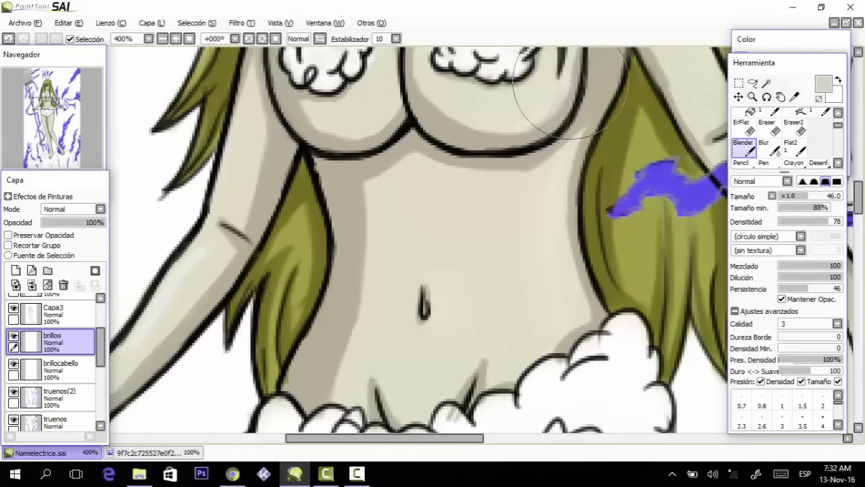
scroll(570, 88, "down", 9)
scroll(608, 394, "up", 2)
key("ctrl+minus")
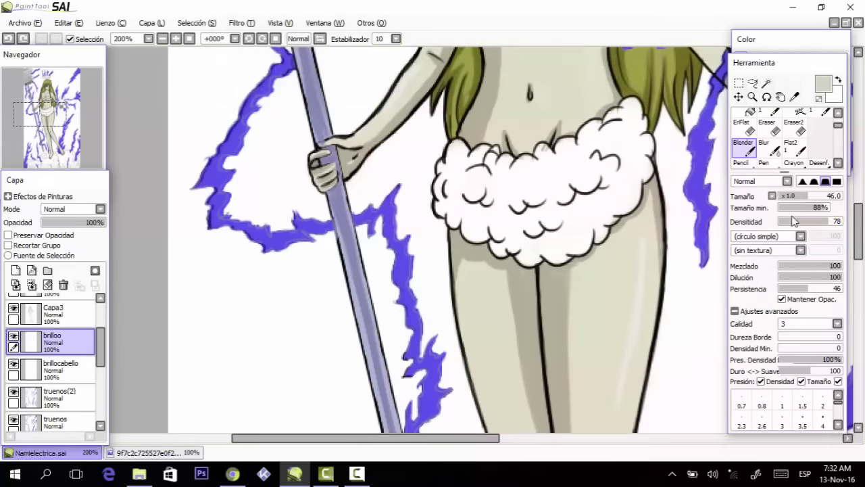
scroll(696, 258, "down", 5)
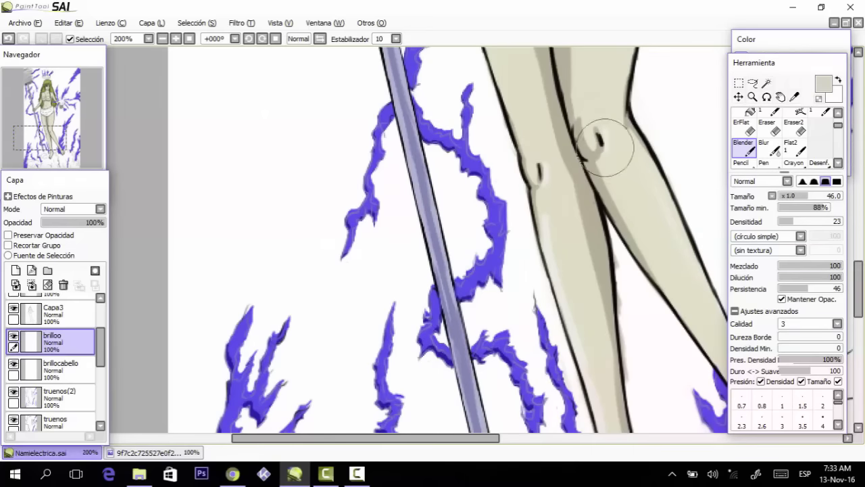
scroll(605, 148, "down", 5)
scroll(864, 326, "up", 10)
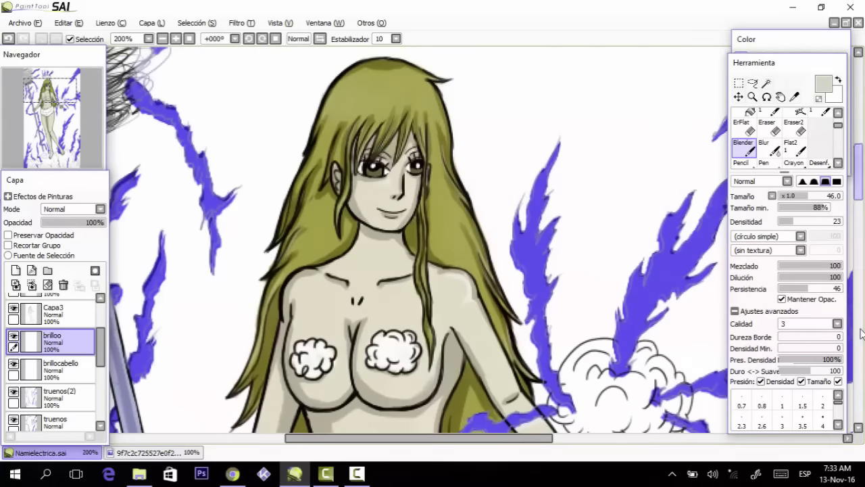
- Select the cabellosombra layer and soften the hair shadows with the Blender at size 18 and Blur at size 34
scroll(61, 365, "down", 4)
left_click(67, 340)
scroll(303, 228, "up", 1)
left_click(797, 195)
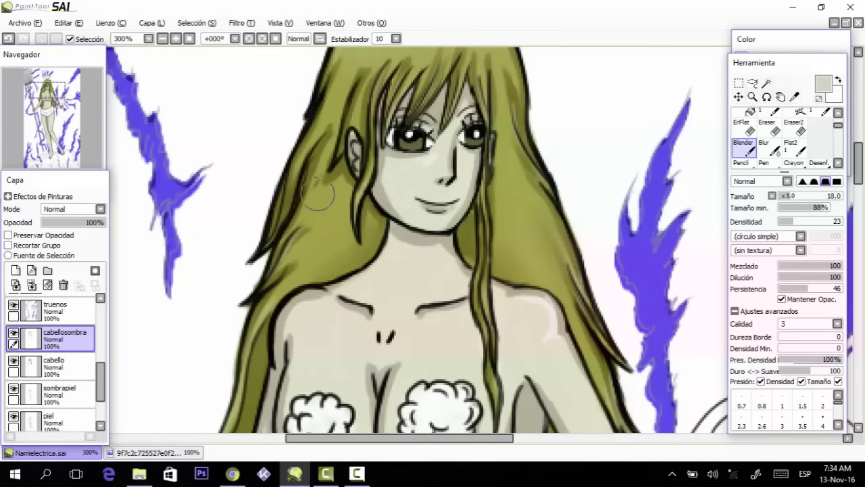
key("b")
scroll(329, 142, "down", 5)
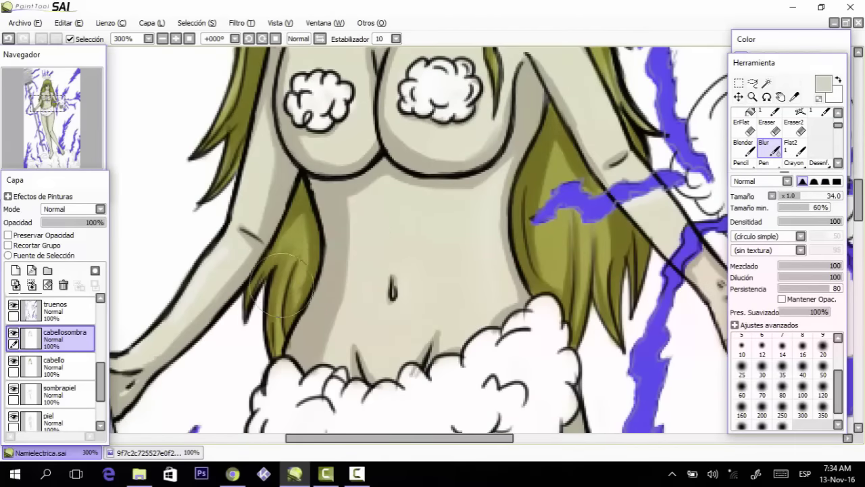
left_click_drag(467, 438, 498, 449)
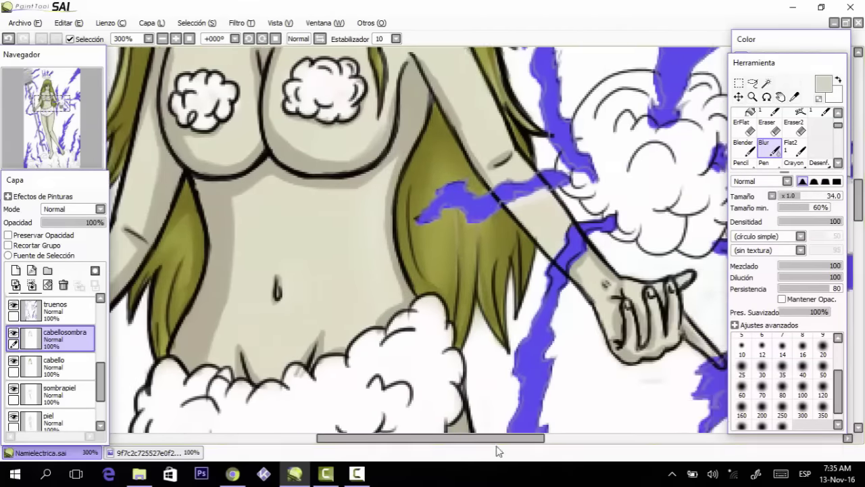
left_click_drag(859, 200, 858, 159)
- Select the sombrapiel layer and blur the skin shadows on the face, neck and chest at size 17
left_click(67, 355)
left_click_drag(101, 382, 101, 415)
left_click(70, 347)
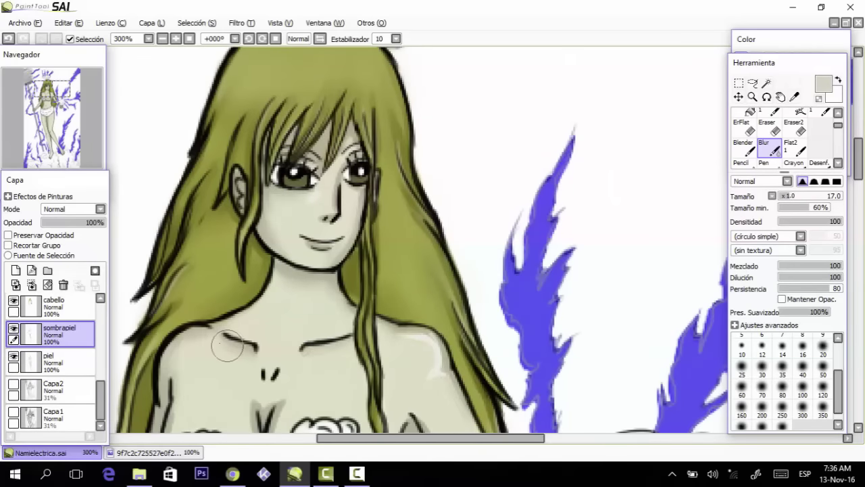
scroll(227, 346, "down", 3)
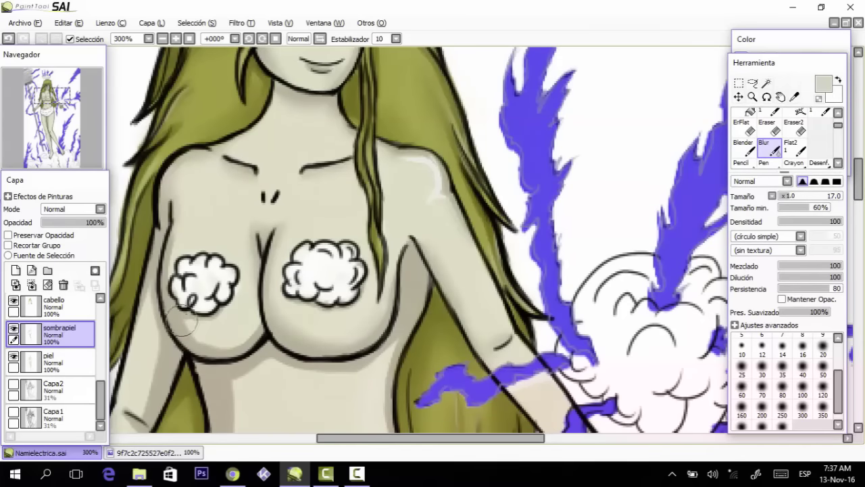
- Blur the skin shadows on the chest, abdomen and arms at brush size 17
scroll(230, 260, "down", 4)
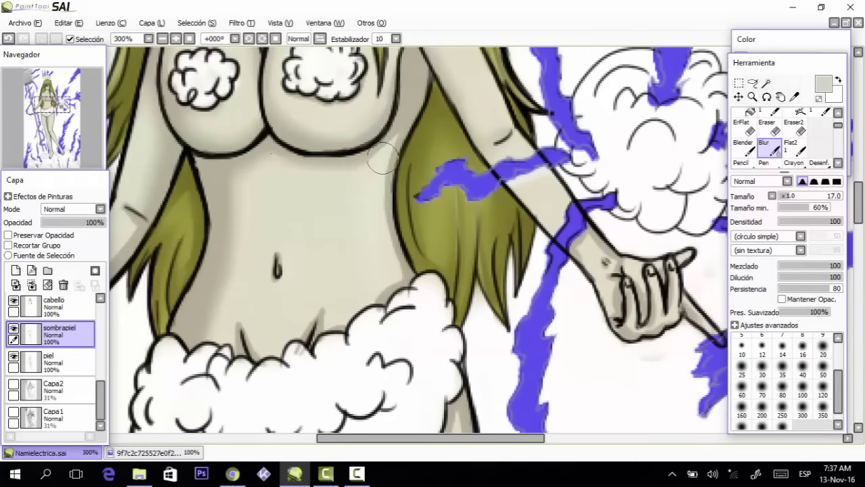
left_click_drag(858, 215, 858, 218)
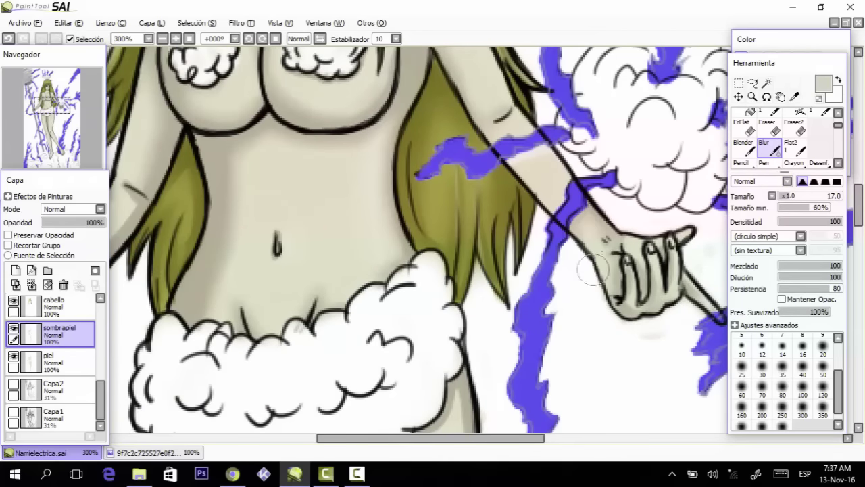
left_click_drag(419, 438, 365, 438)
- Blur the skin shadows along the inner thighs and around the knees
scroll(375, 139, "down", 5)
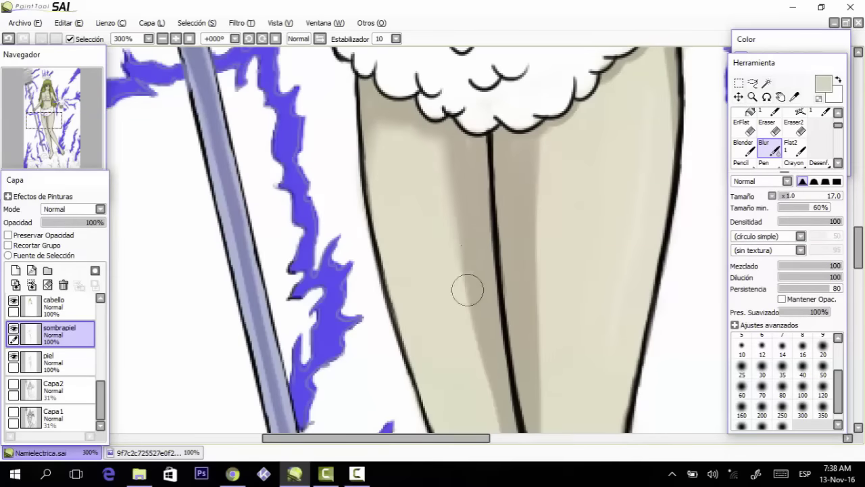
scroll(575, 114, "up", 2)
scroll(576, 156, "down", 6)
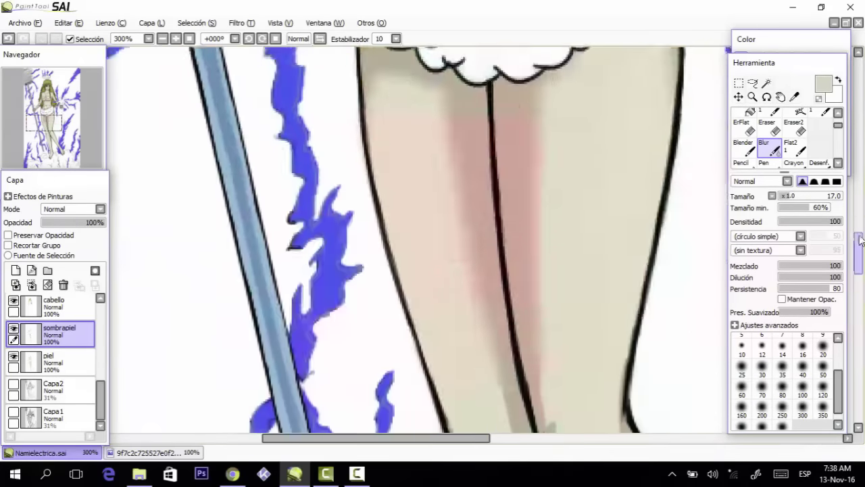
scroll(544, 301, "down", 10)
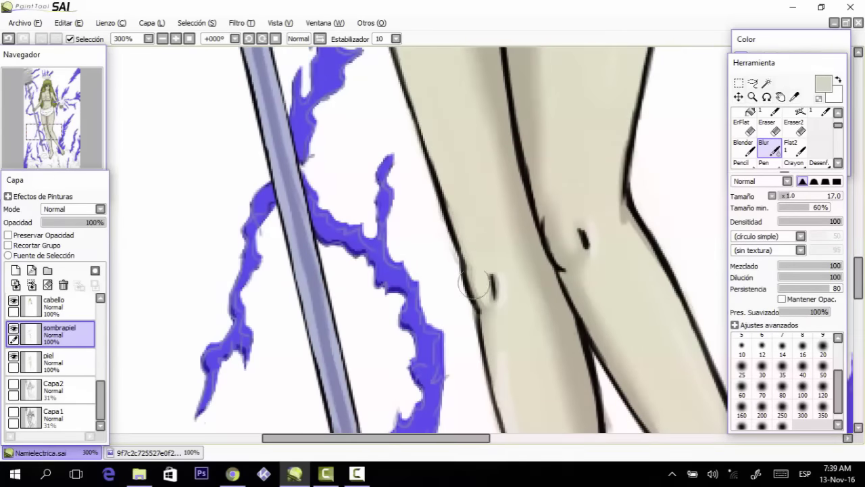
- Clean up stray shadow beside the calf with Eraser2 at size 9 and blur the remaining leg shadows at size 17
scroll(582, 344, "up", 4)
key("e")
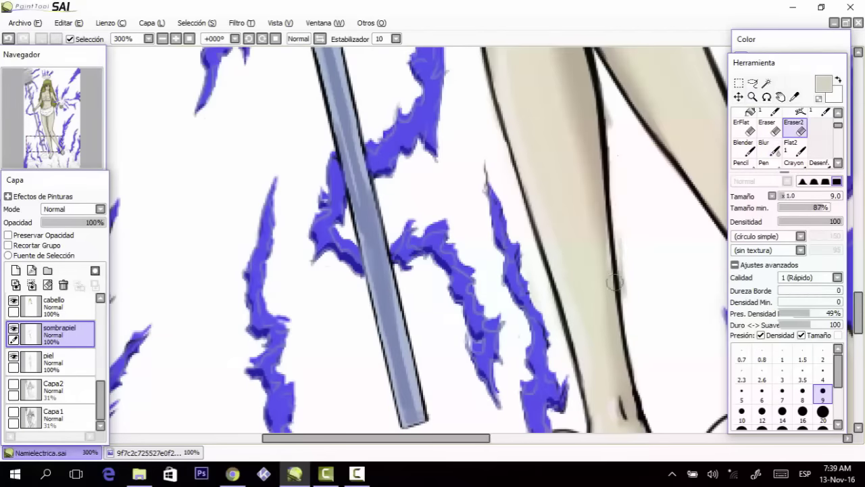
left_click_drag(858, 319, 859, 274)
left_click(769, 147)
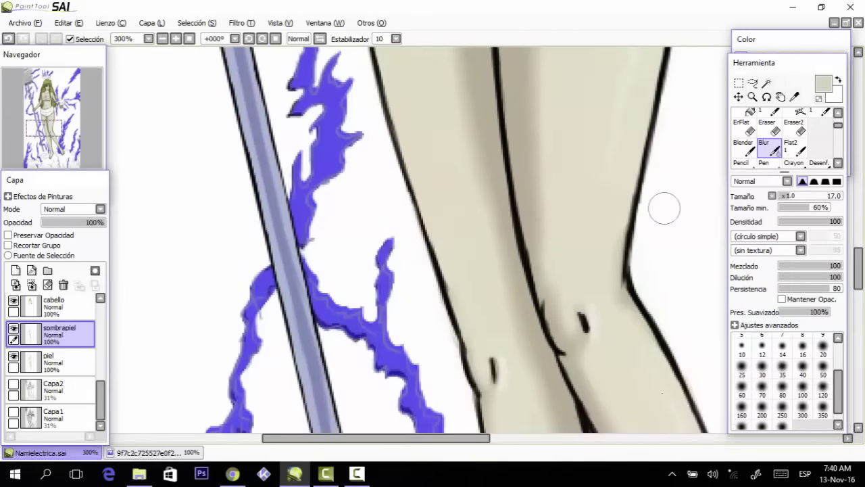
scroll(665, 206, "down", 4)
left_click_drag(519, 438, 542, 438)
mouse_move(859, 304)
left_mouse_down()
mouse_move(863, 256)
mouse_move(863, 325)
mouse_move(862, 210)
left_mouse_up()
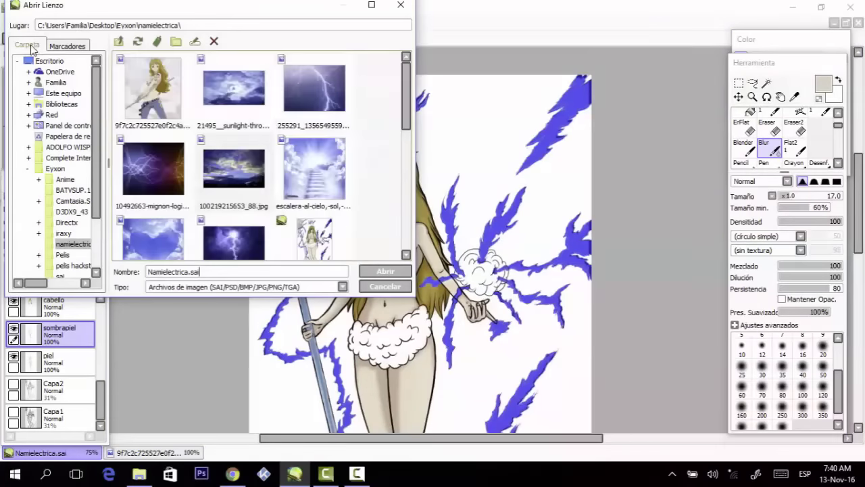
- Open the heart-shaped cloud picture from the namielectrica folder and duplicate its layer
scroll(264, 155, "down", 1)
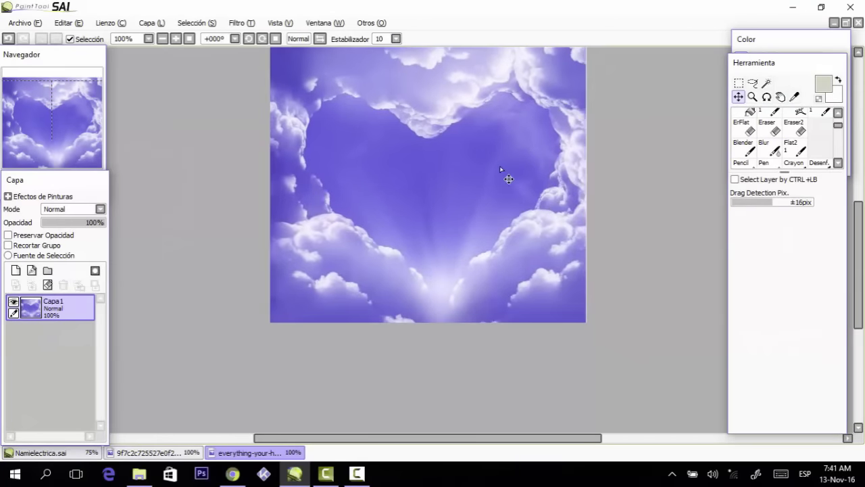
left_click(150, 23)
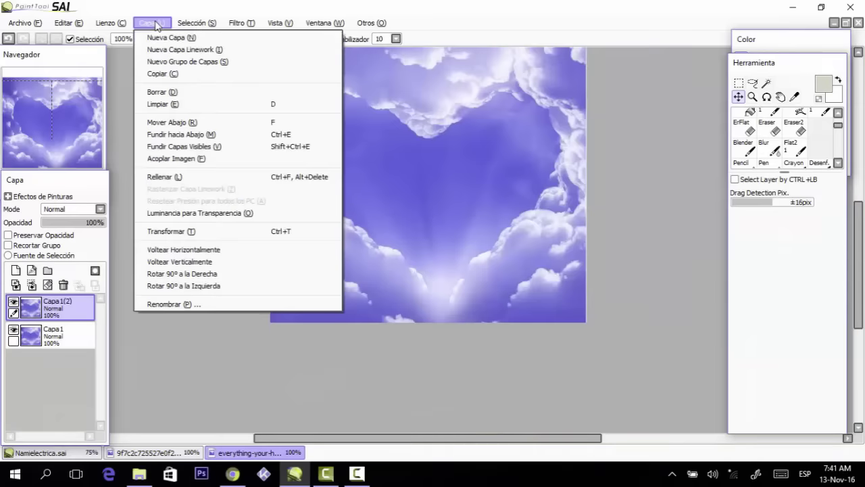
key("Left")
left_click(165, 86)
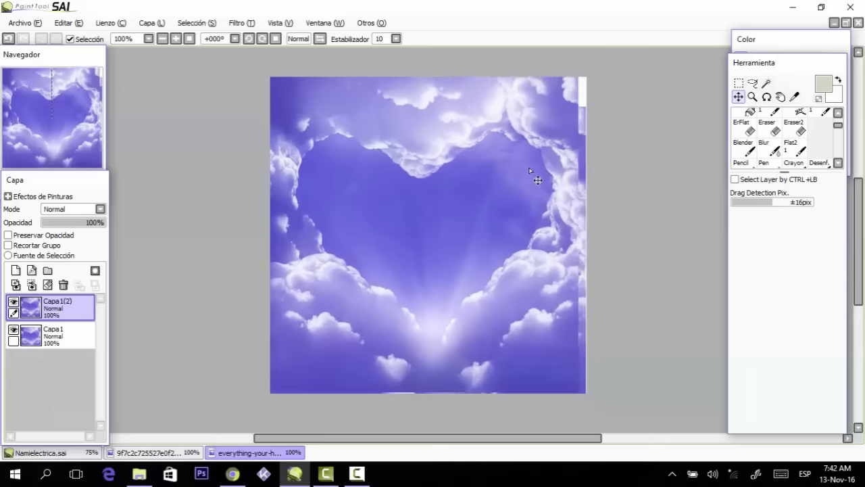
- Copy the whole cloud picture and paste it into Namielectrica.sai as a new layer
key("m")
key("ctrl+a")
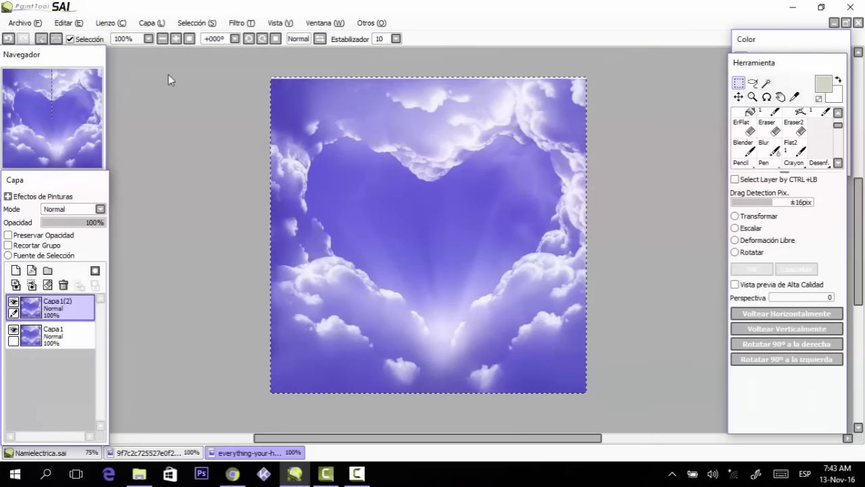
left_click(73, 23)
left_click(76, 80)
left_click(62, 453)
left_click(73, 24)
left_click(79, 94)
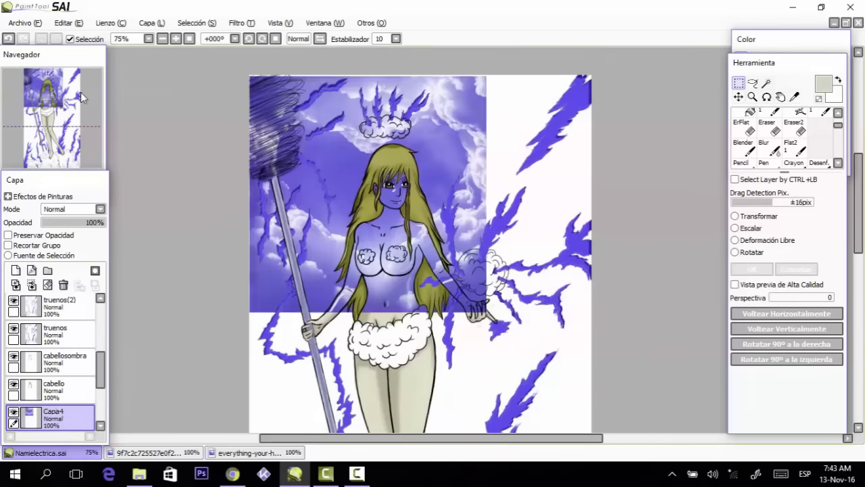
- Stretch the pasted cloud picture to cover the entire canvas and place its layer below the piel layer
key("ctrl+t")
left_click_drag(487, 312, 634, 428)
left_click_drag(857, 210, 857, 279)
left_click_drag(634, 159, 626, 409)
left_click_drag(244, 108, 250, 108)
left_click_drag(626, 105, 591, 104)
left_click_drag(857, 292, 857, 223)
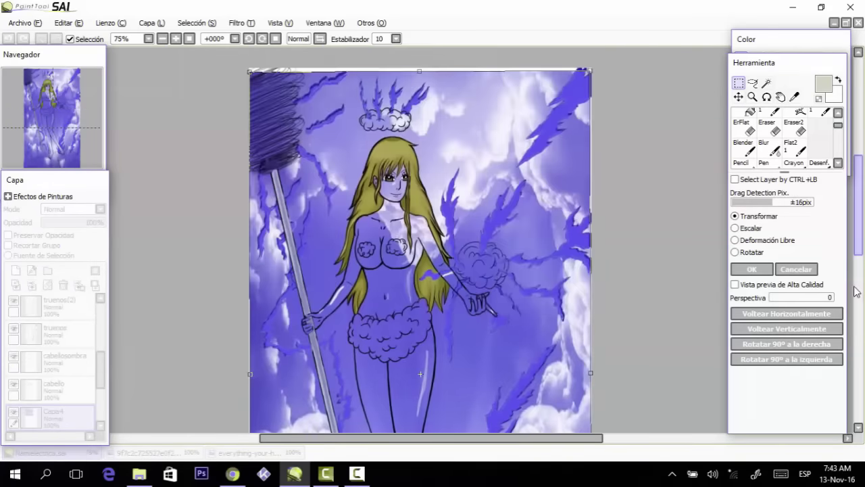
key("Return")
key("minus")
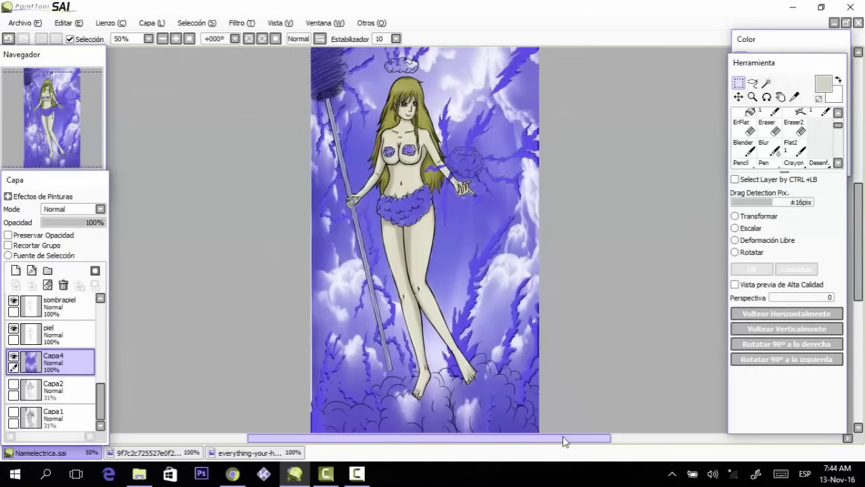
left_click_drag(564, 438, 571, 438)
left_click_drag(858, 254, 857, 247)
- Open the purple lightning picture whose file name starts with 255291 from the namielectrica folder
left_click(25, 23)
left_click(35, 50)
scroll(407, 114, "down", 5)
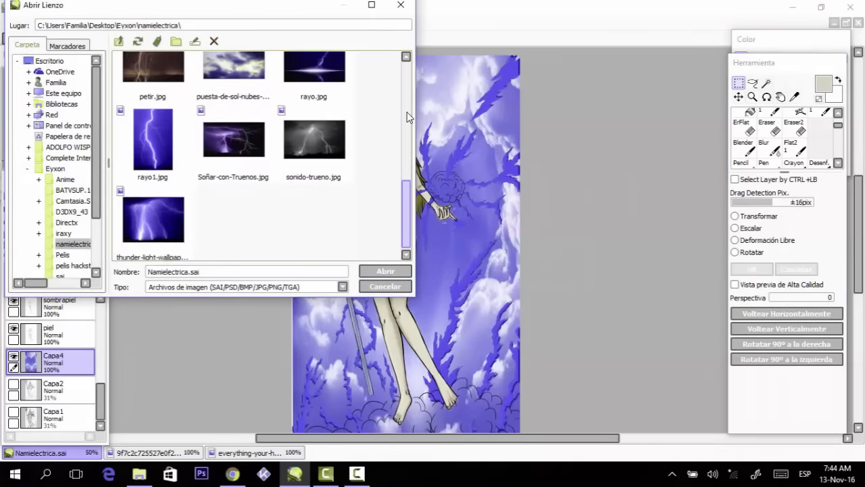
left_click_drag(408, 117, 408, 88)
left_click(153, 132)
left_click(369, 272)
- Select and copy the lightning picture, then paste it into Namielectrica.sai above the cloud layer
scroll(367, 273, "down", 1)
left_click_drag(226, 80, 697, 375)
left_click(69, 23)
left_click(88, 68)
left_click(77, 453)
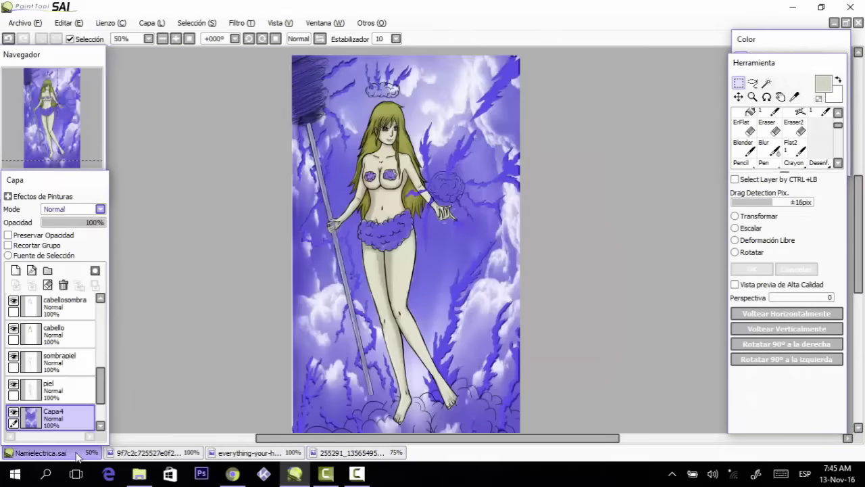
left_click(68, 23)
left_click(89, 97)
- Stretch the pasted lightning picture vertically to cover the full height of the canvas
key("ctrl+t")
left_click_drag(419, 244, 419, 427)
left_click_drag(858, 223, 857, 247)
left_click_drag(419, 349, 419, 388)
left_click_drag(858, 248, 858, 232)
left_click(748, 272)
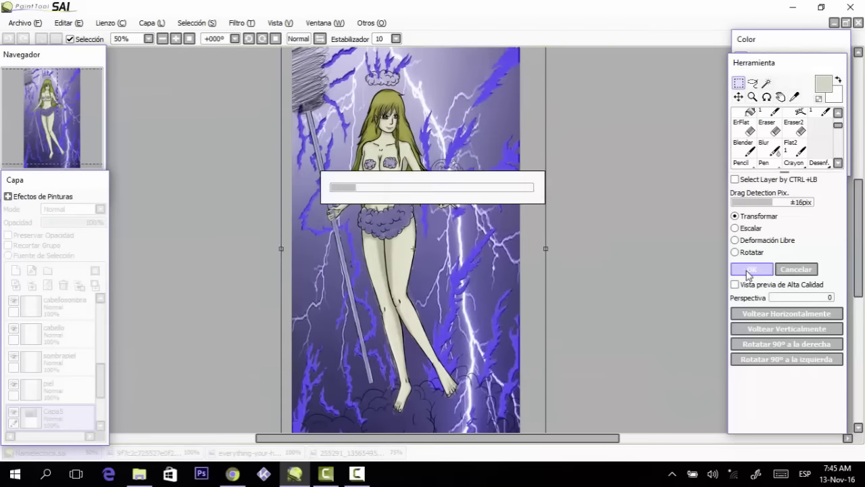
- Set the lightning layer's blending mode to Pantalla with 100% opacity
left_click_drag(100, 383, 100, 407)
left_click_drag(76, 222, 106, 223)
left_click(72, 209)
left_click(58, 233)
left_click(69, 209)
left_click(73, 238)
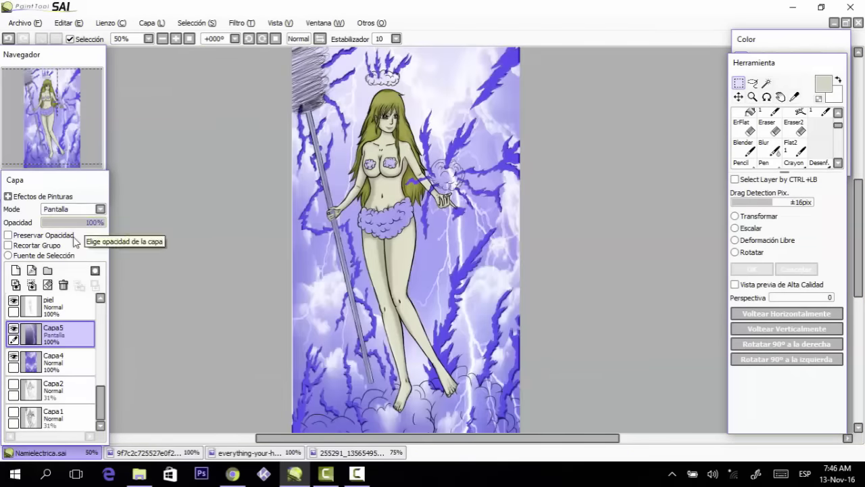